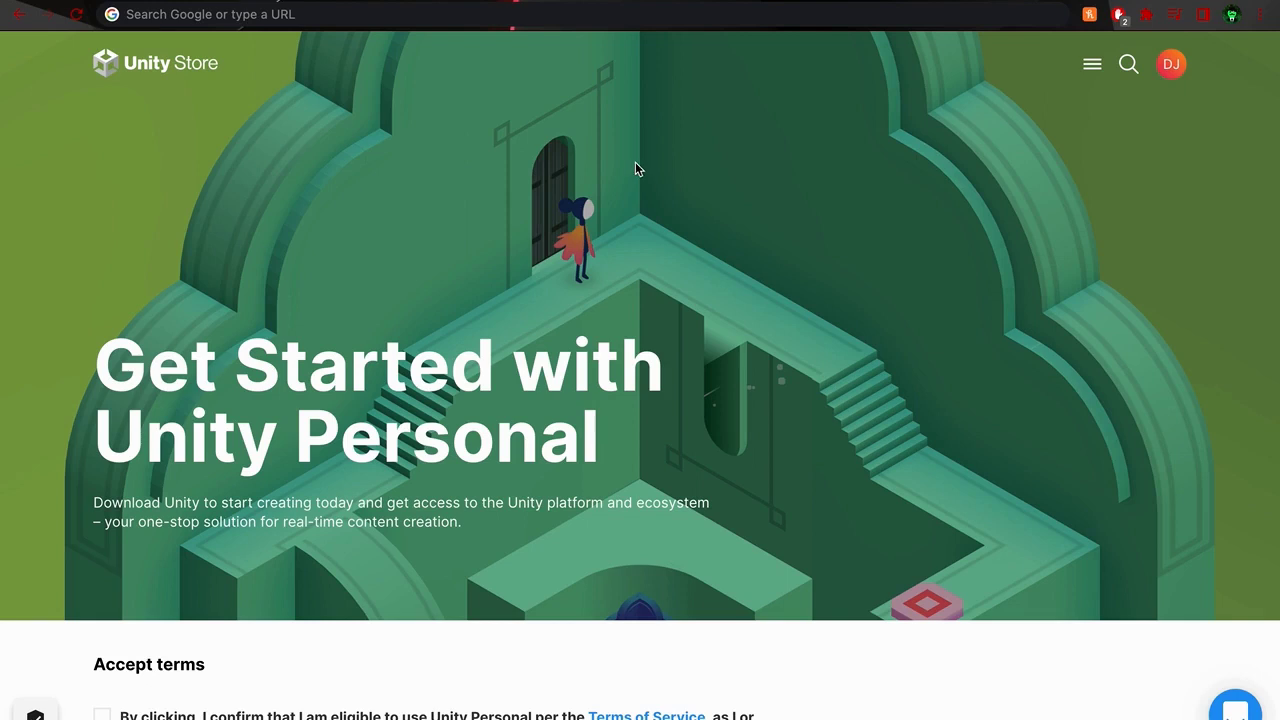
# Step: Accept the Unity Personal eligibility terms on the Unity Store download page
pyautogui.scroll(-1, 635, 168)
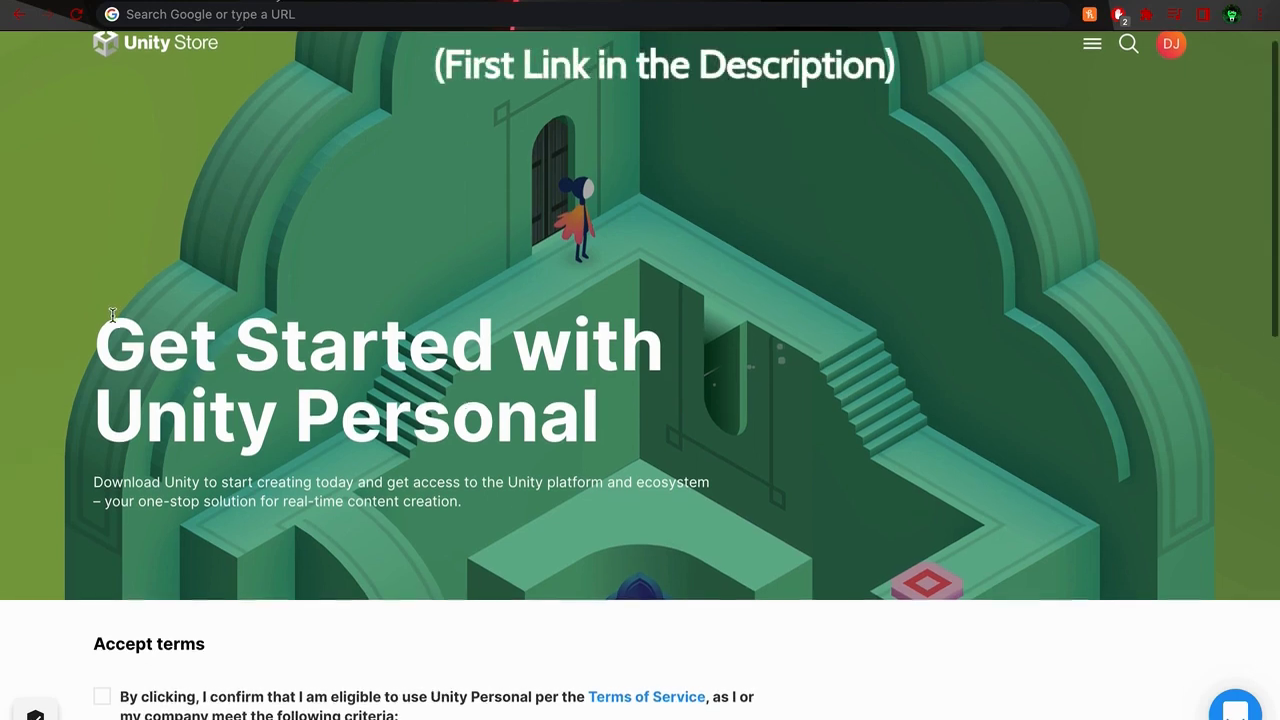
pyautogui.scroll(-5, 113, 315)
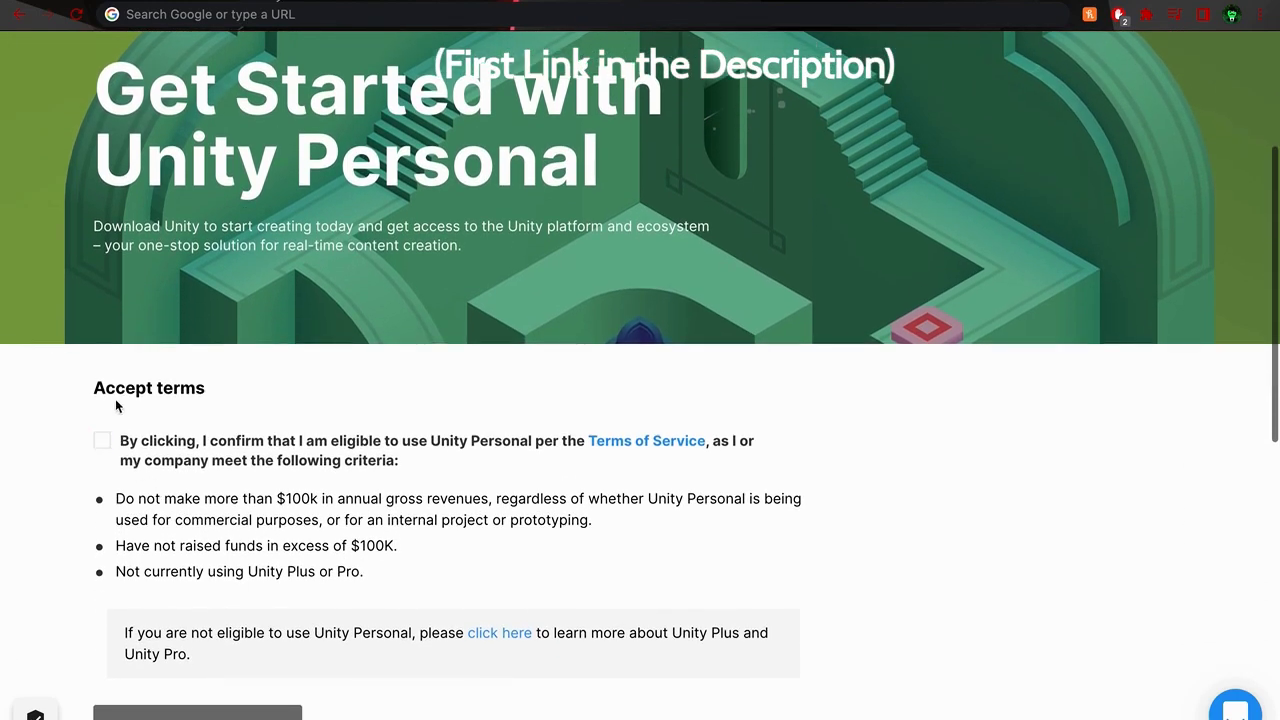
pyautogui.moveTo(97, 388); pyautogui.dragTo(257, 402)
pyautogui.click(140, 442)
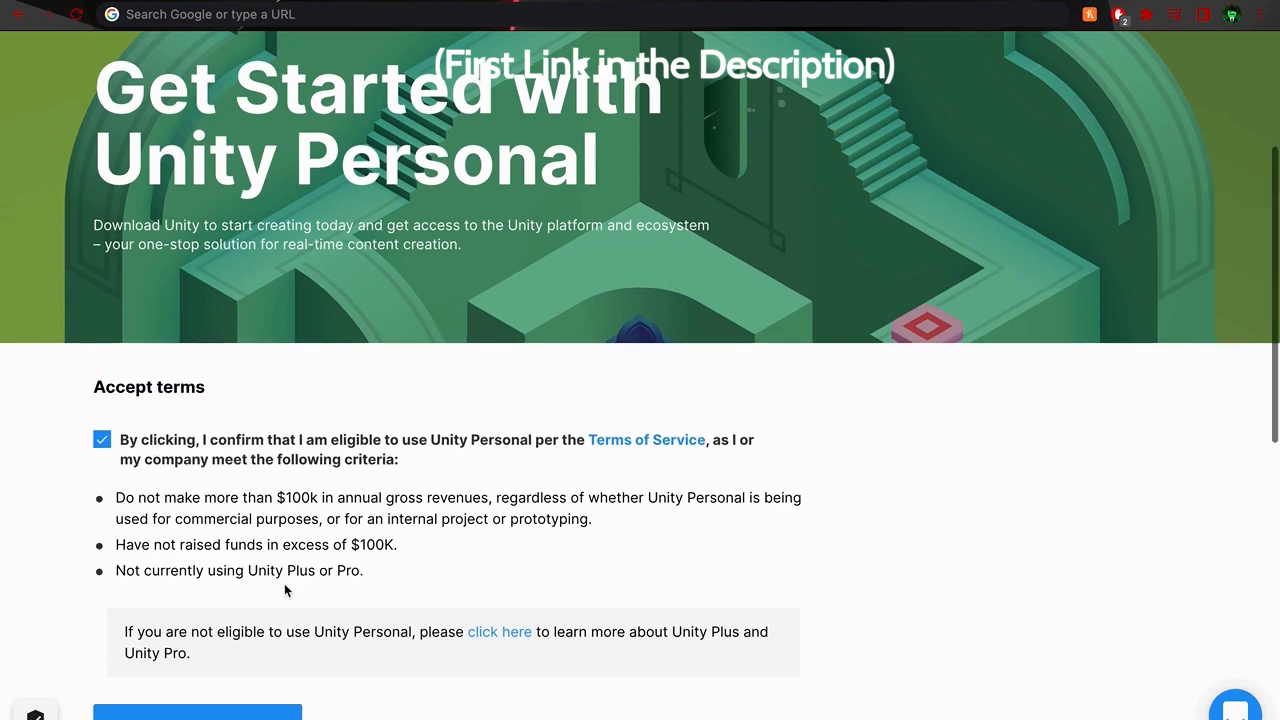
# Step: Download Unity Hub for Mac and open the downloaded UnityHubSetup installer file
pyautogui.scroll(-5, 284, 590)
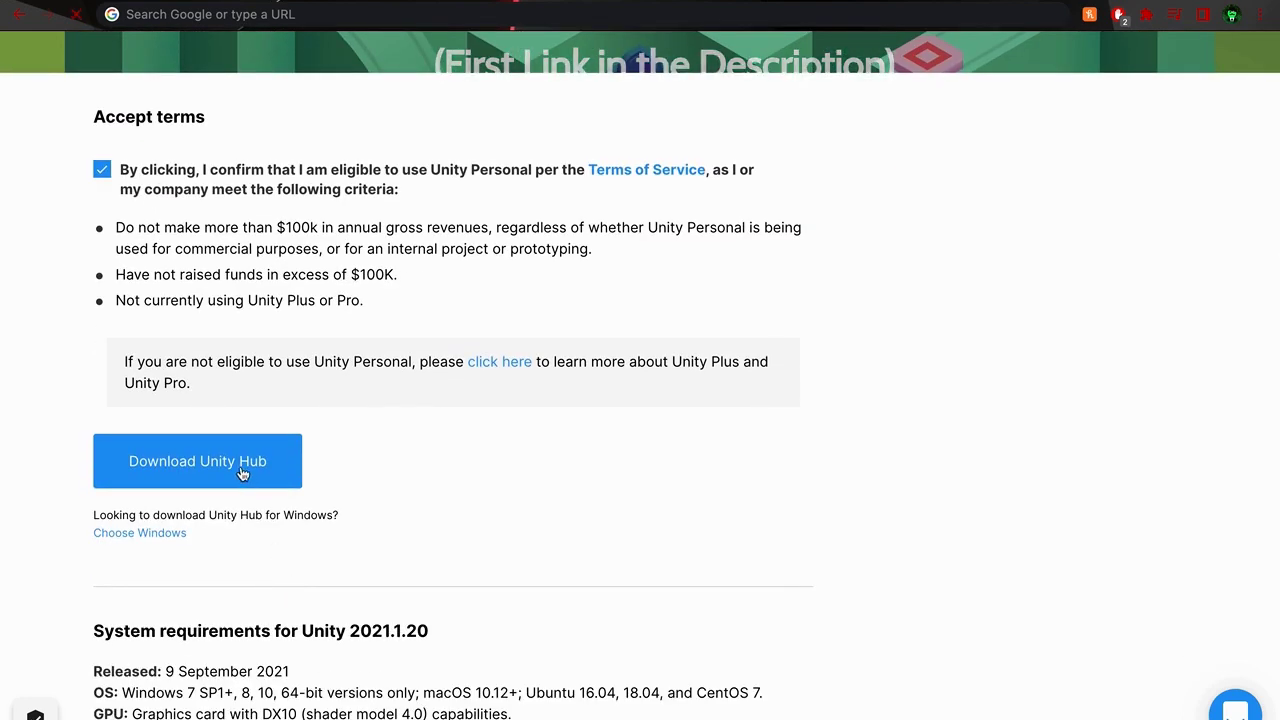
pyautogui.click(243, 472)
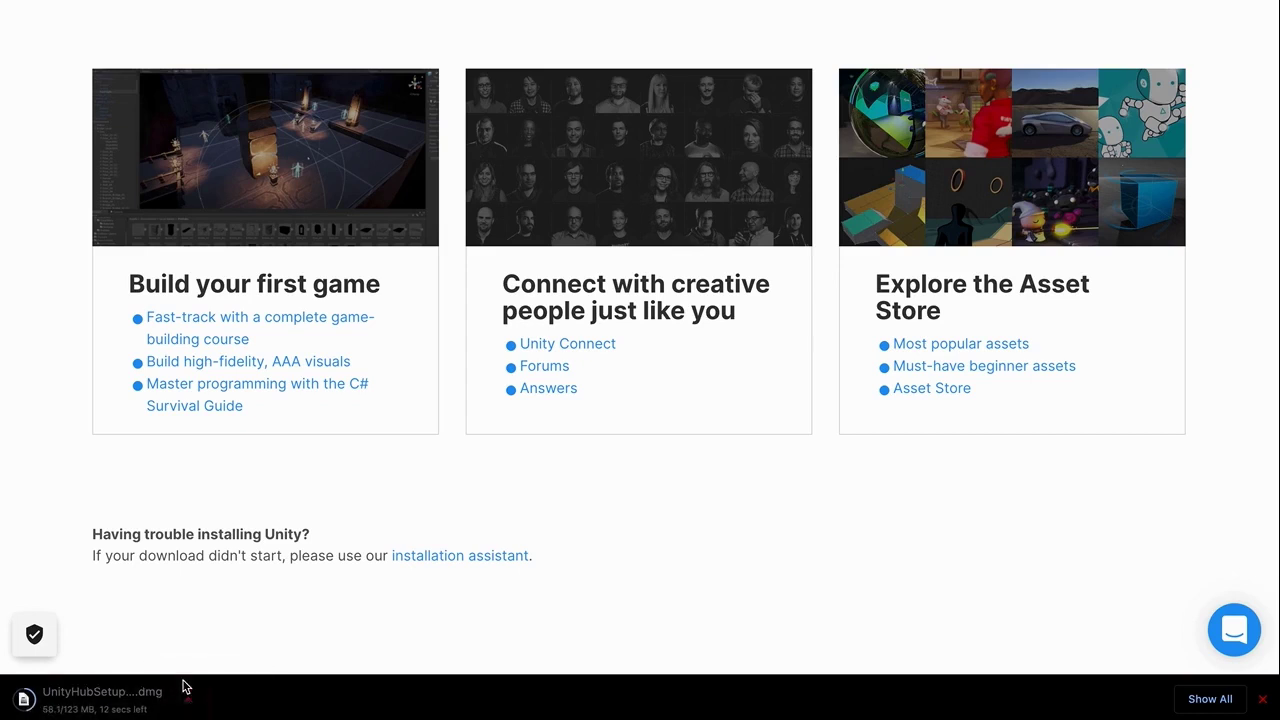
pyautogui.click(160, 706)
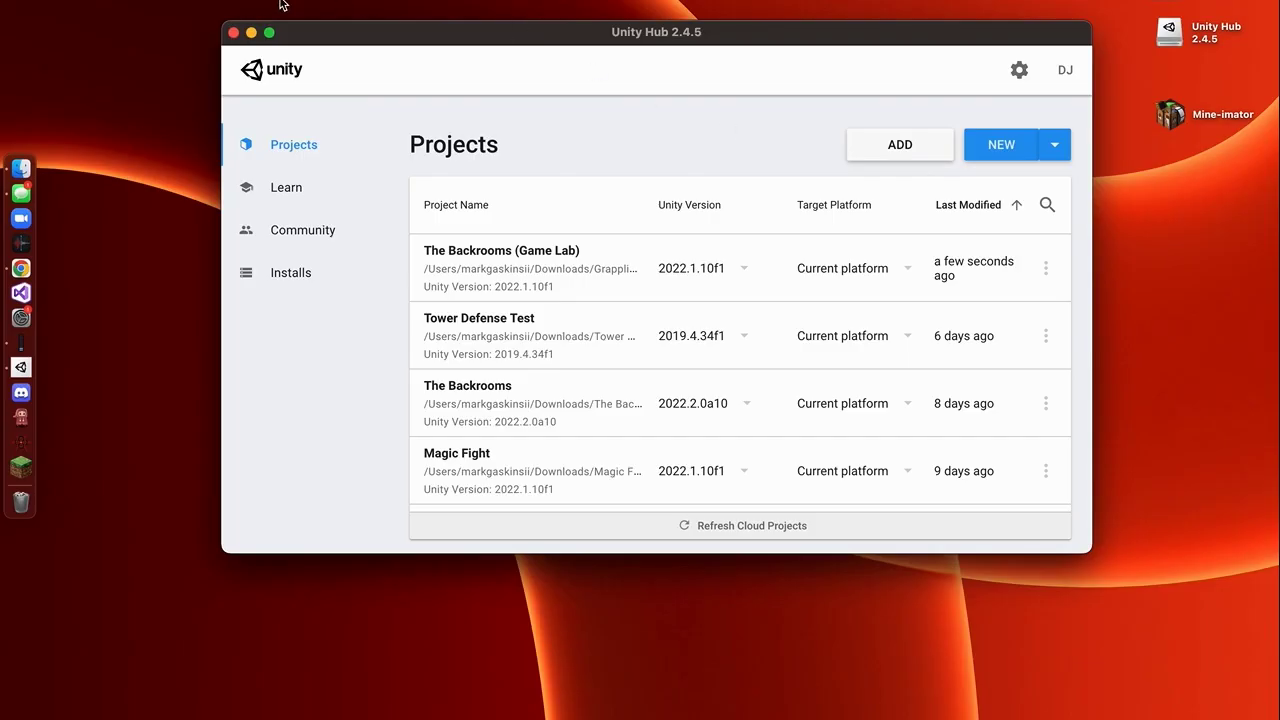
# Step: In Unity Hub's license management, start activating a Unity Personal license for non-professional use, and close the activation dialog without completing it
pyautogui.moveTo(579, 42); pyautogui.dragTo(580, 52)
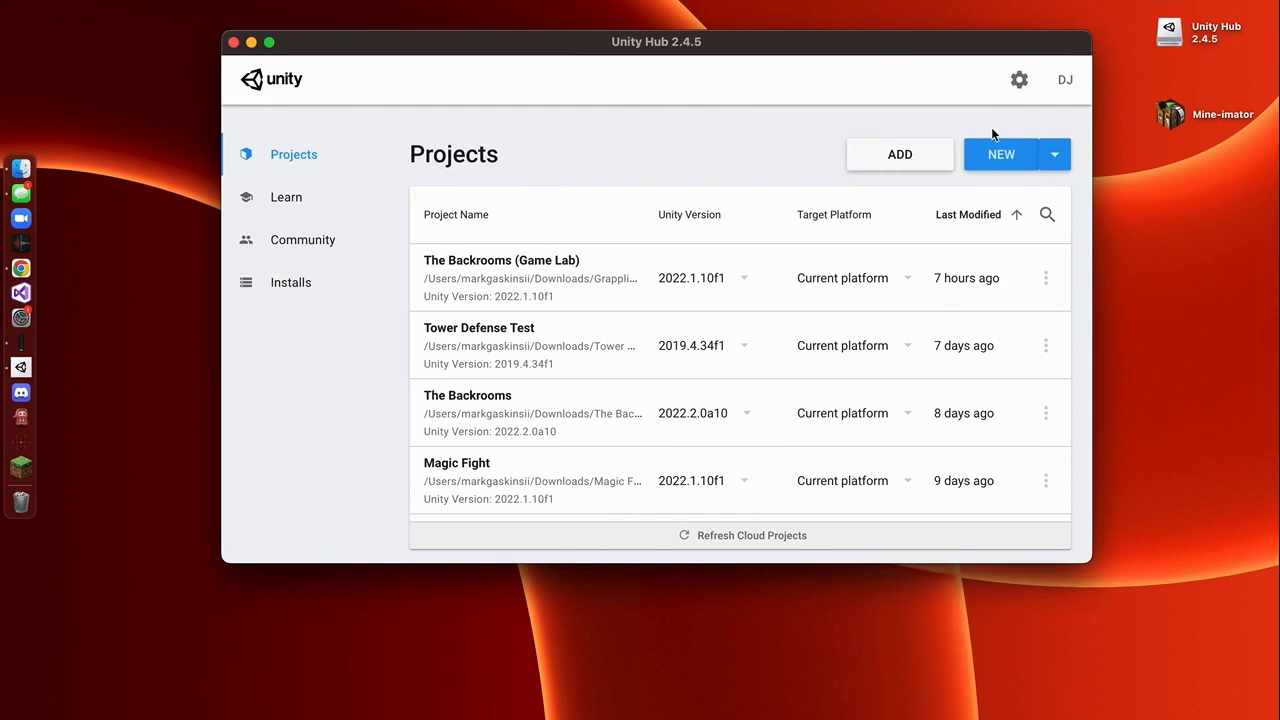
pyautogui.click(1019, 80)
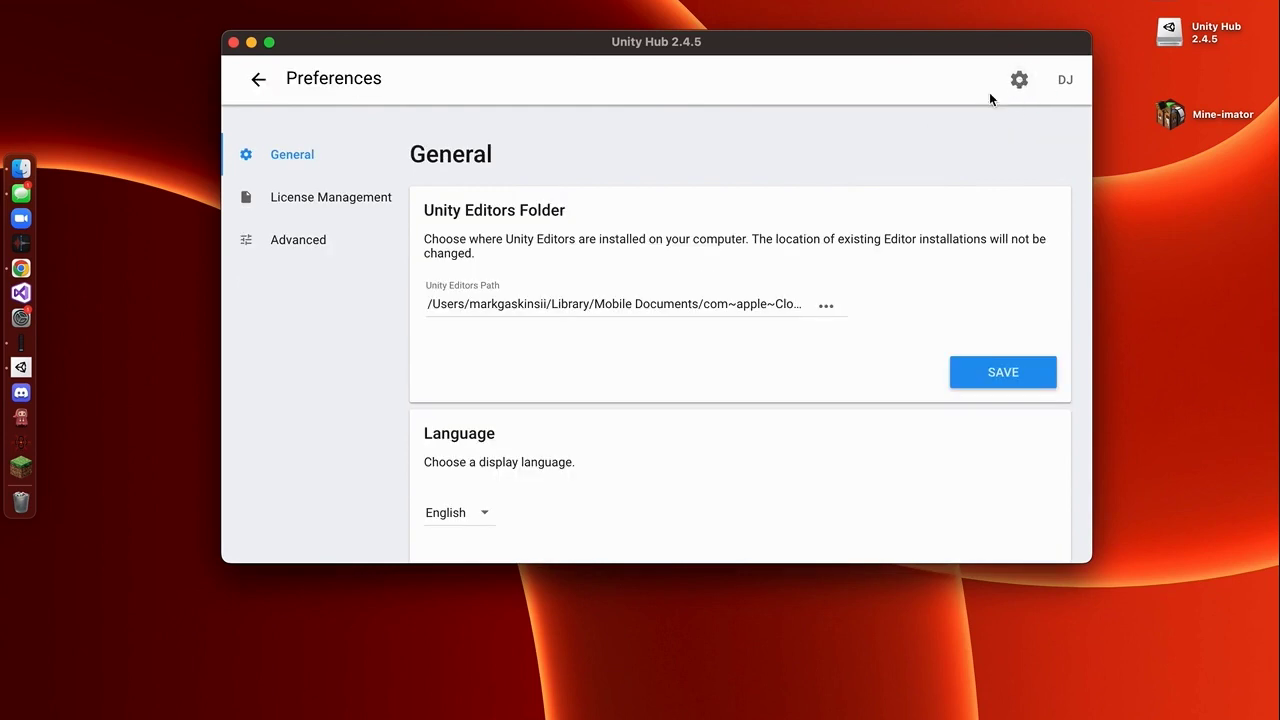
pyautogui.click(357, 204)
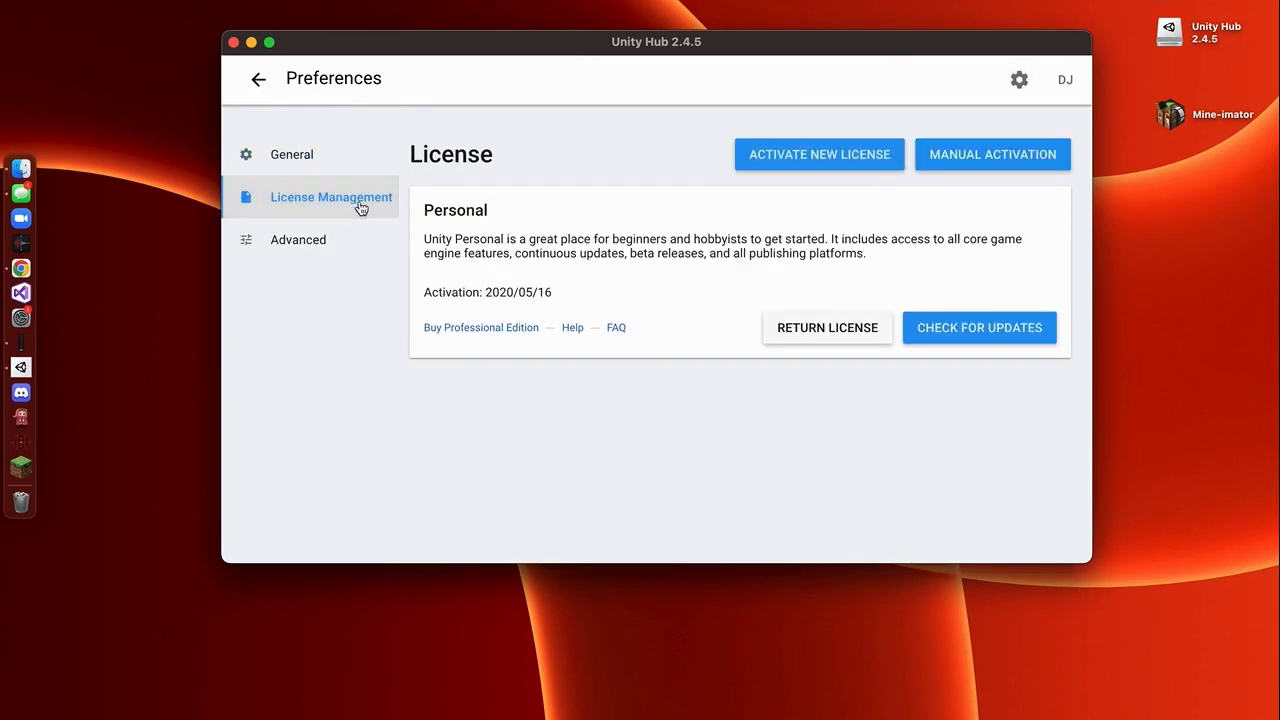
pyautogui.click(822, 158)
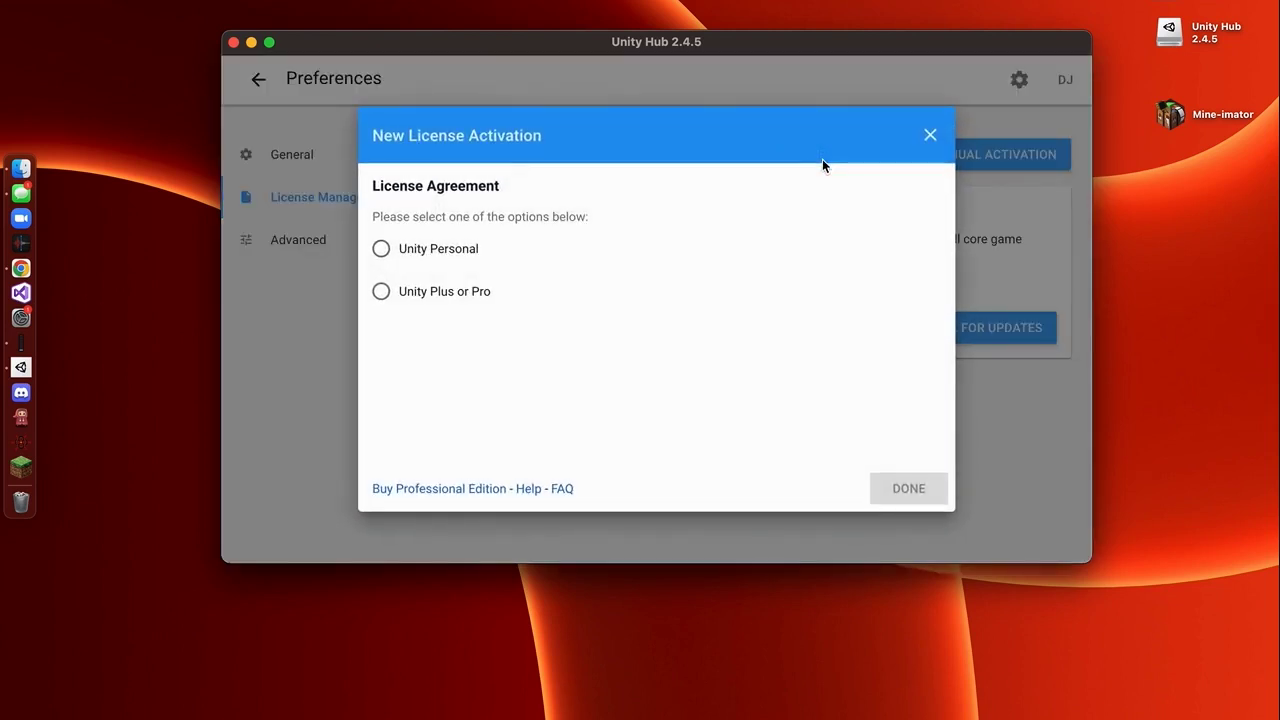
pyautogui.click(460, 257)
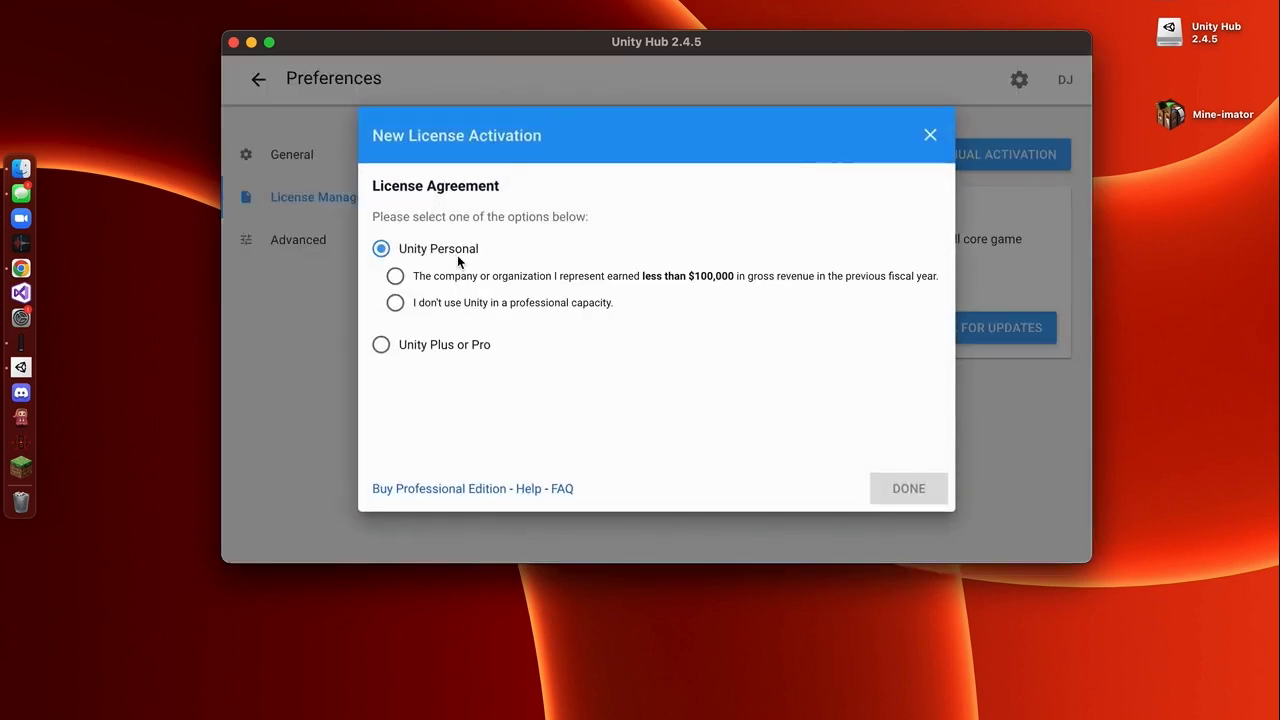
pyautogui.click(461, 308)
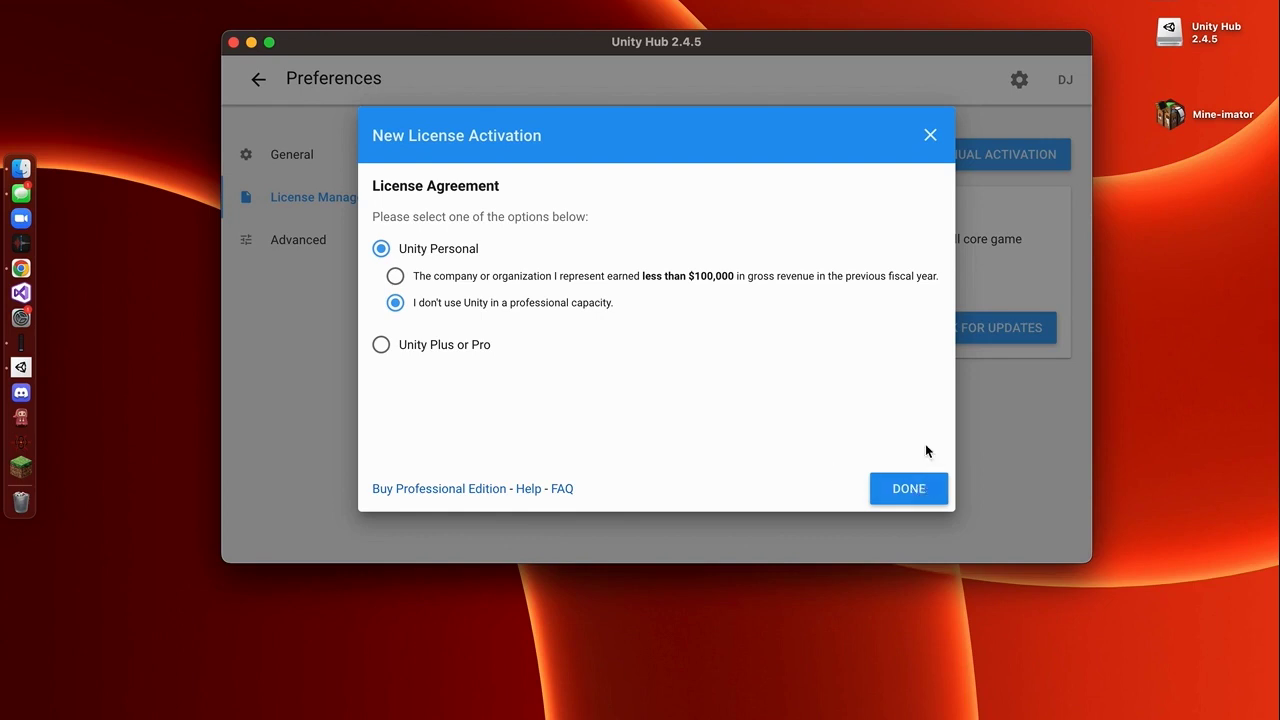
pyautogui.click(930, 135)
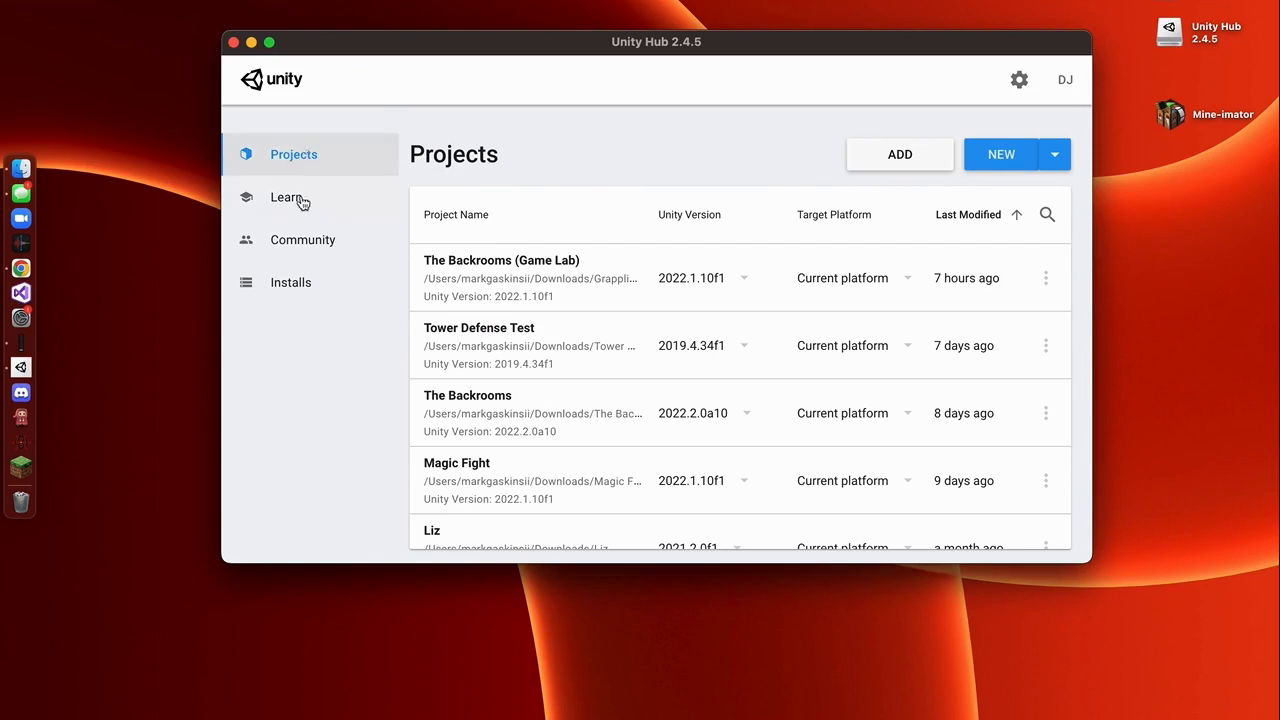
# Step: Add the recommended release Unity 2021.3.8f1 (LTS) to the installed editor versions, keeping the default modules
pyautogui.click(297, 283)
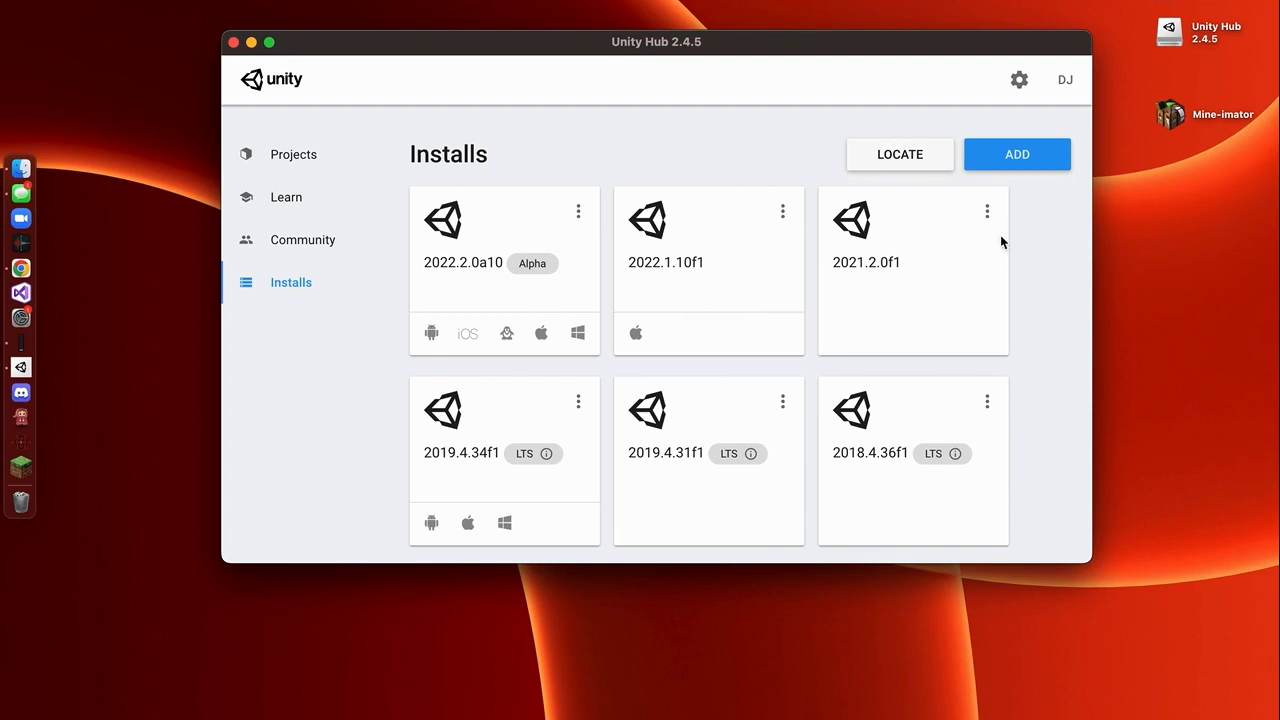
pyautogui.click(1018, 160)
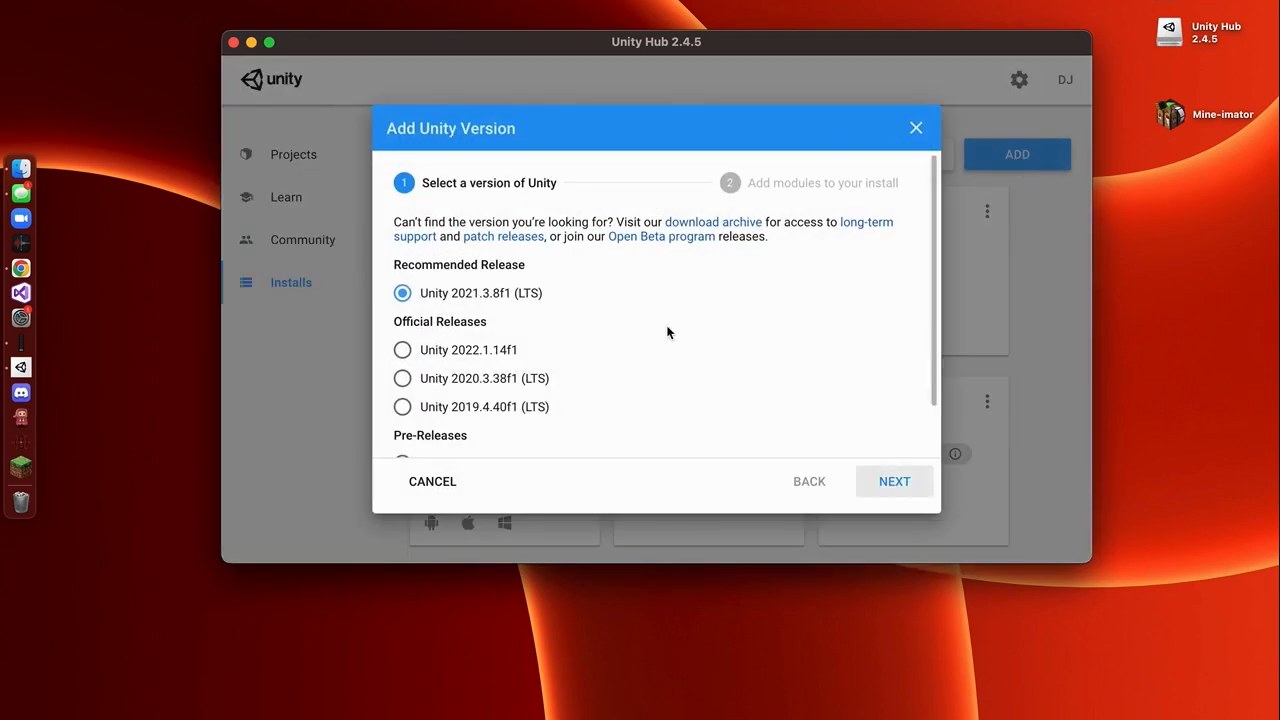
pyautogui.scroll(-3, 557, 433)
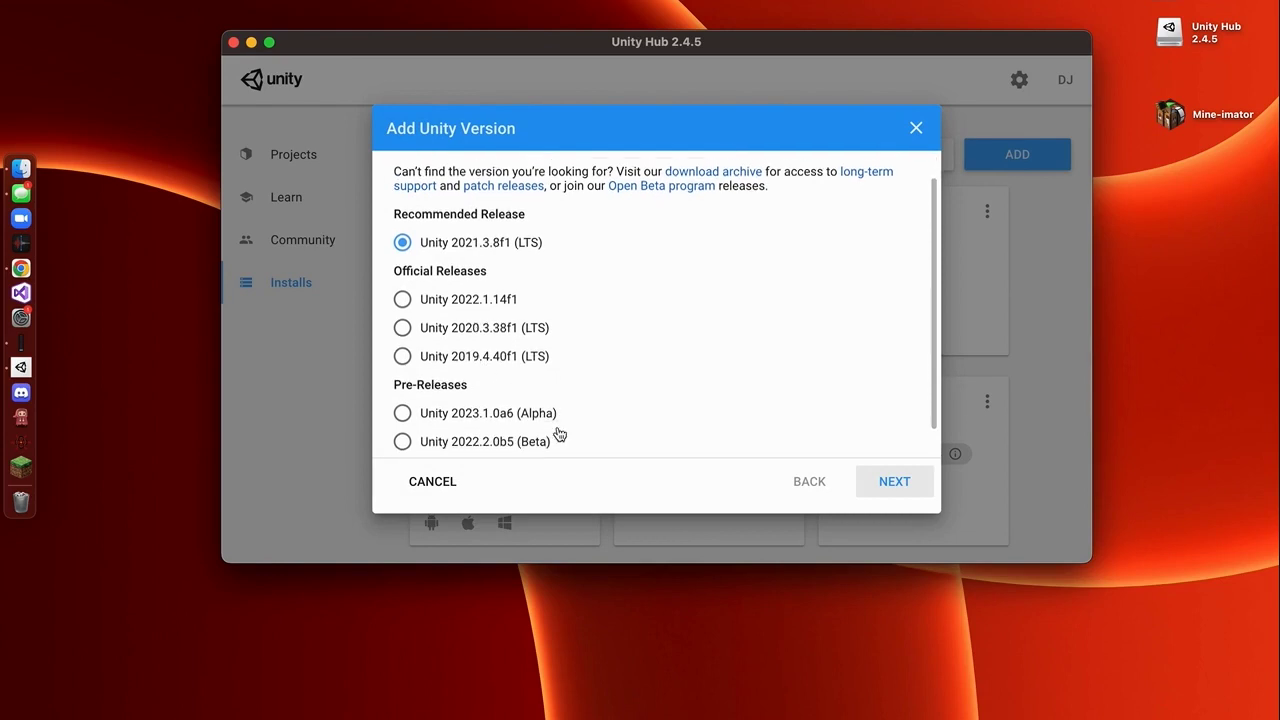
pyautogui.scroll(3, 557, 433)
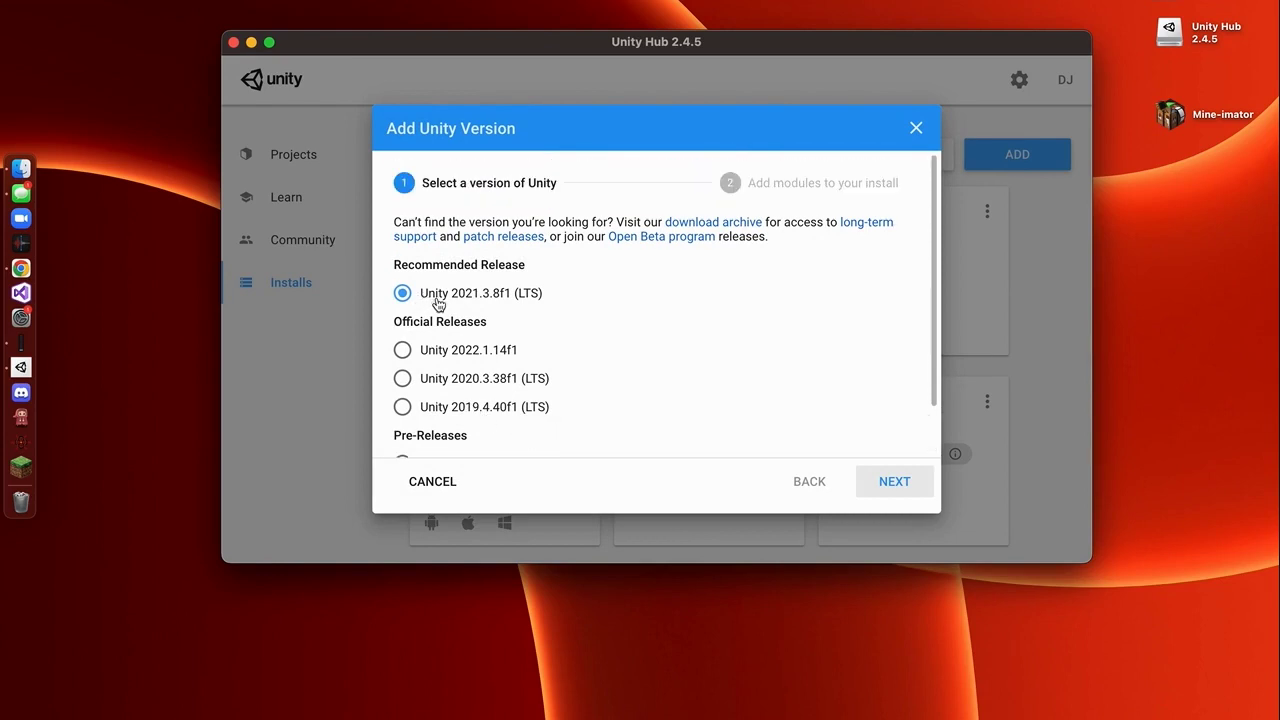
pyautogui.click(893, 488)
pyautogui.click(885, 482)
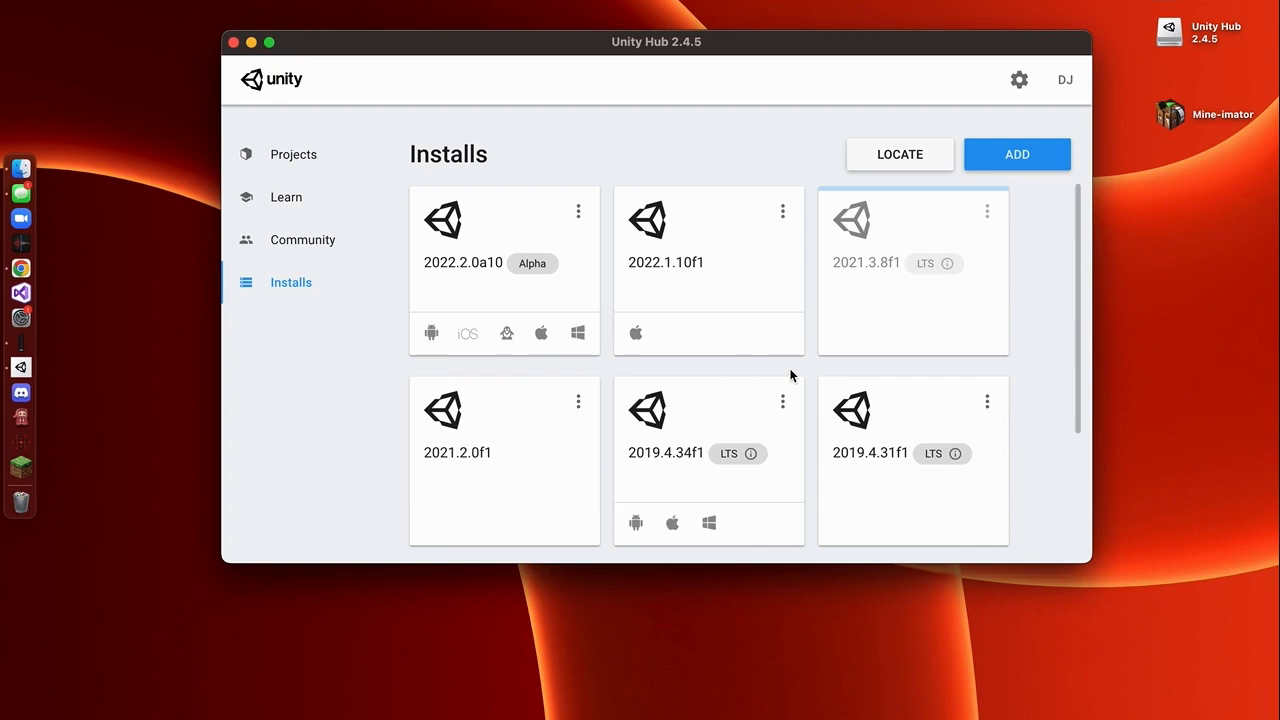
pyautogui.scroll(-1, 754, 303)
pyautogui.scroll(1, 754, 303)
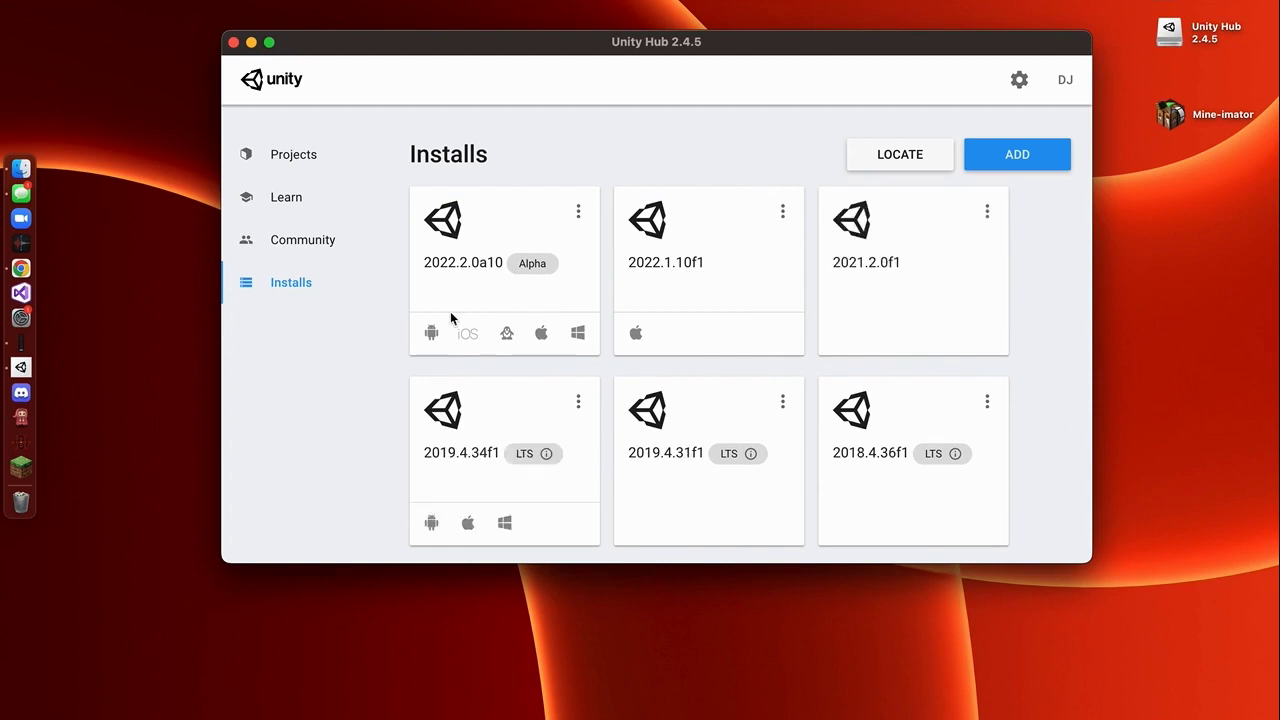
# Step: Start a new project using the installed Unity version 2021.2.0f1
pyautogui.click(303, 170)
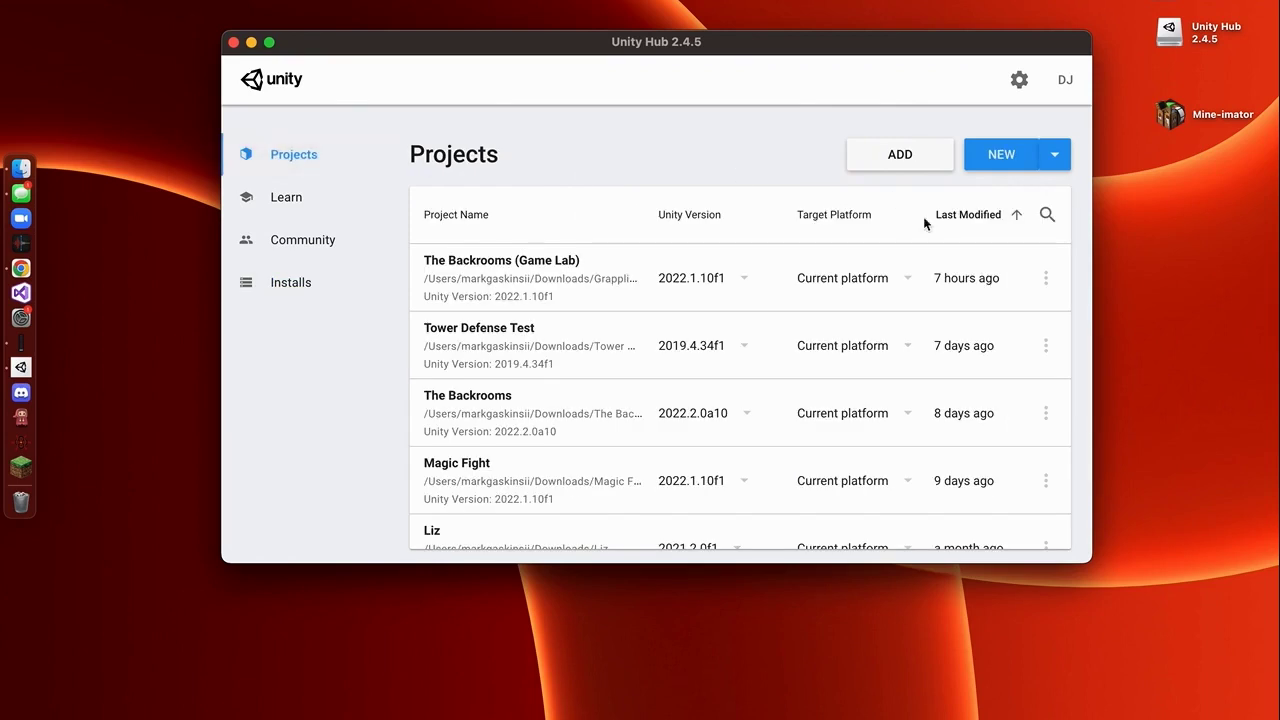
pyautogui.click(1056, 153)
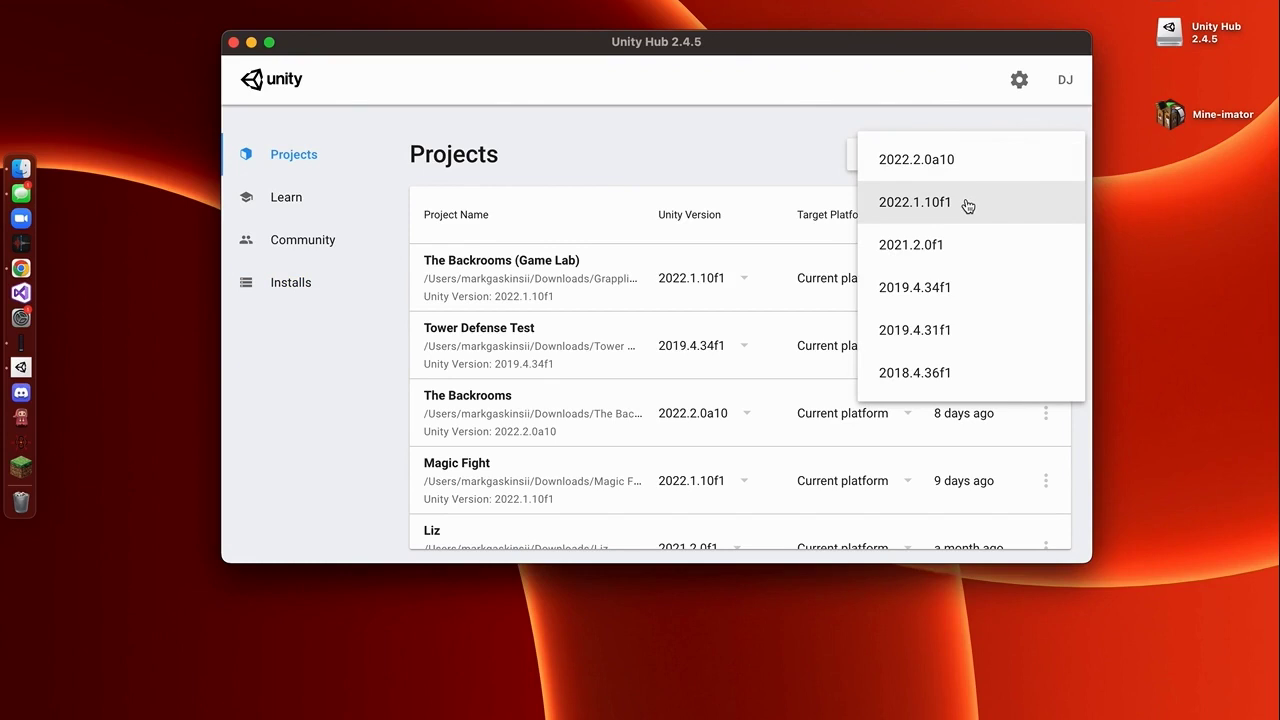
pyautogui.click(892, 257)
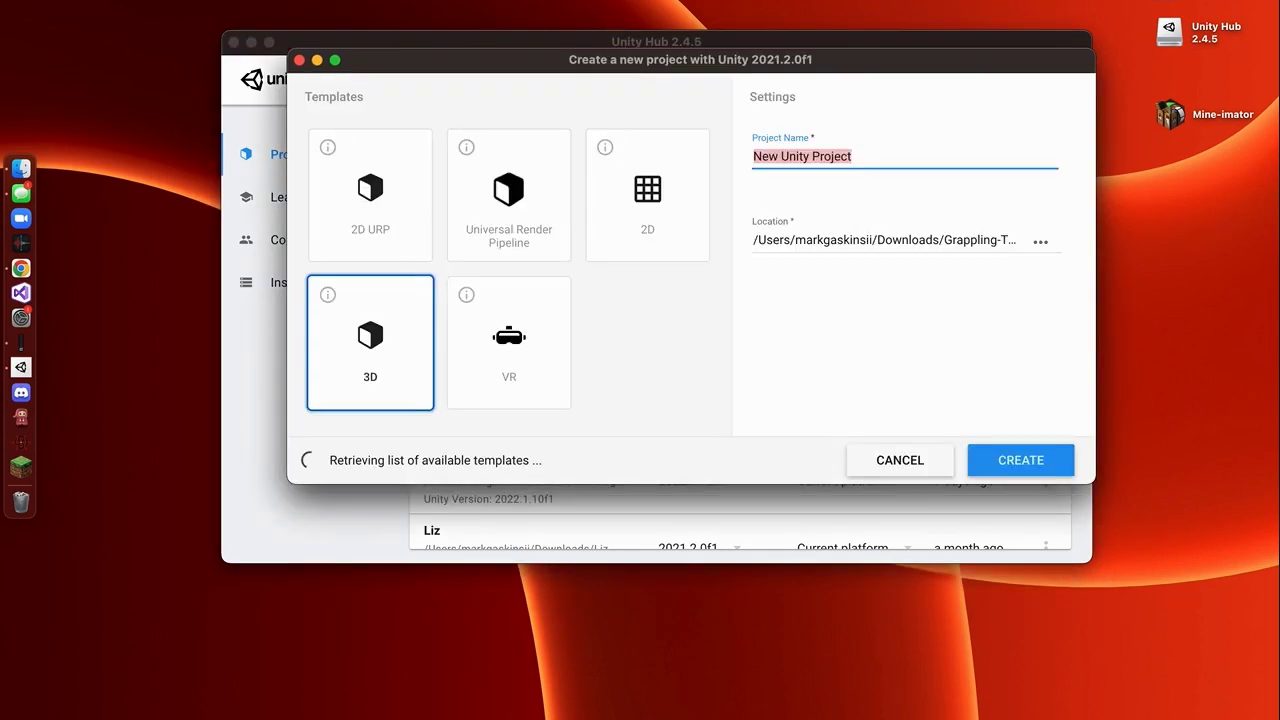
# Step: Name the project The Backrooms and create it from the Universal Render Pipeline template
pyautogui.write('T')
pyautogui.press('BackSpace')
pyautogui.write('The ')
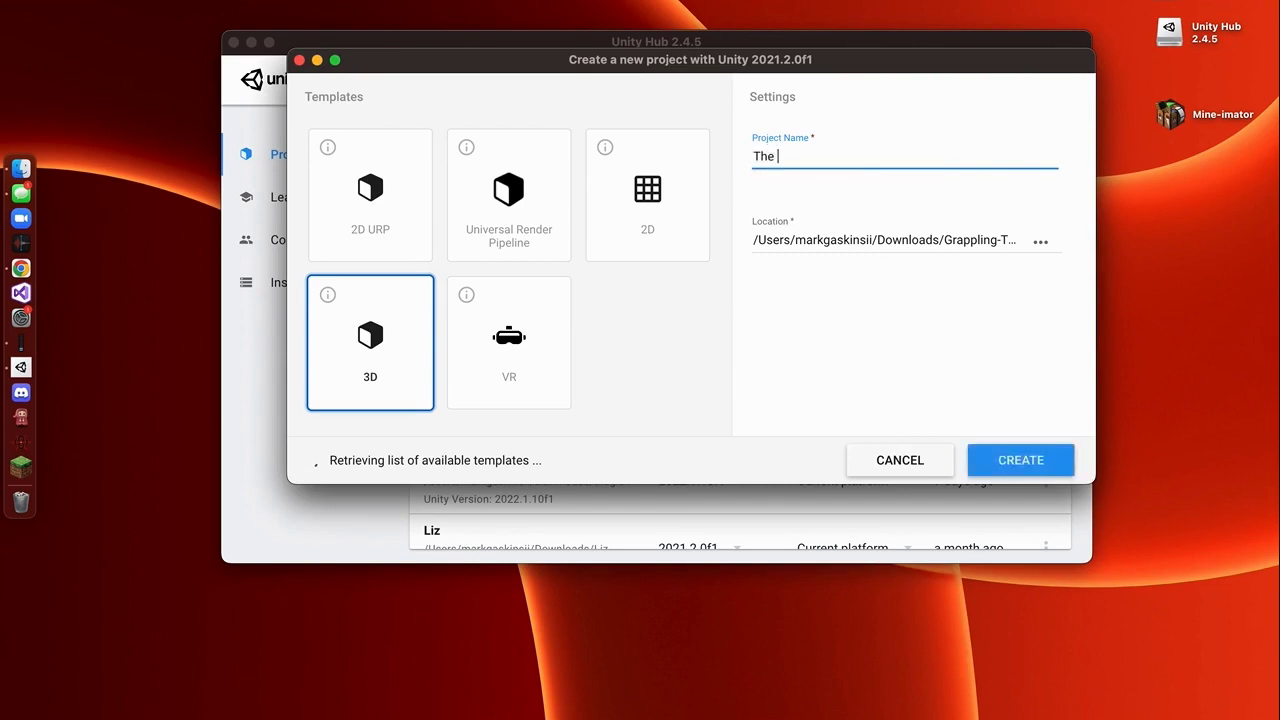
pyautogui.write('BAckr')
pyautogui.write('ackrooms')
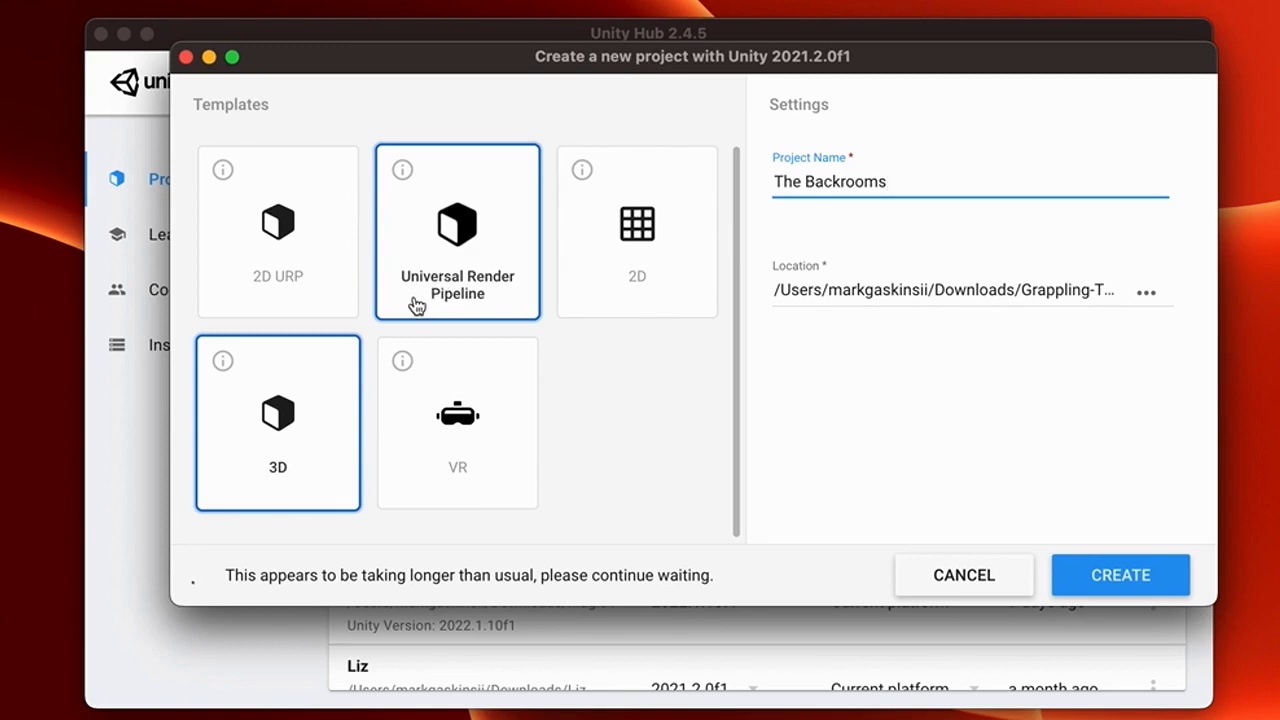
pyautogui.click(478, 298)
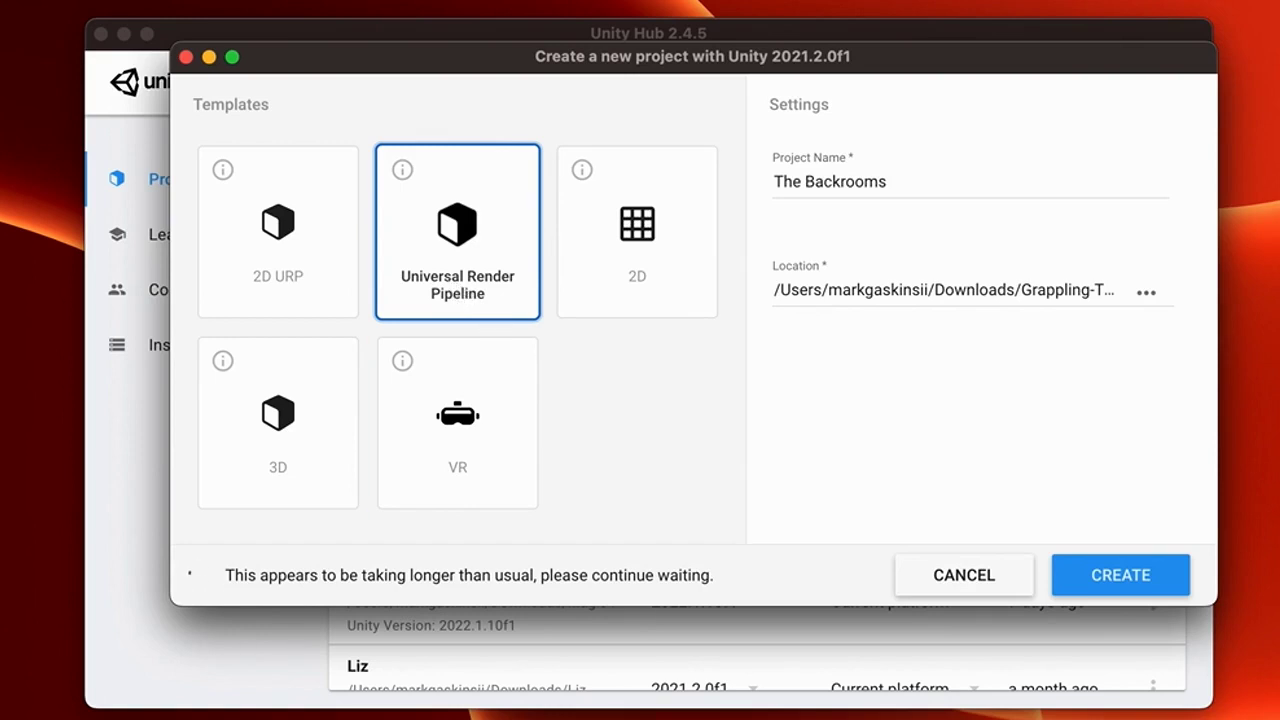
pyautogui.click(1120, 577)
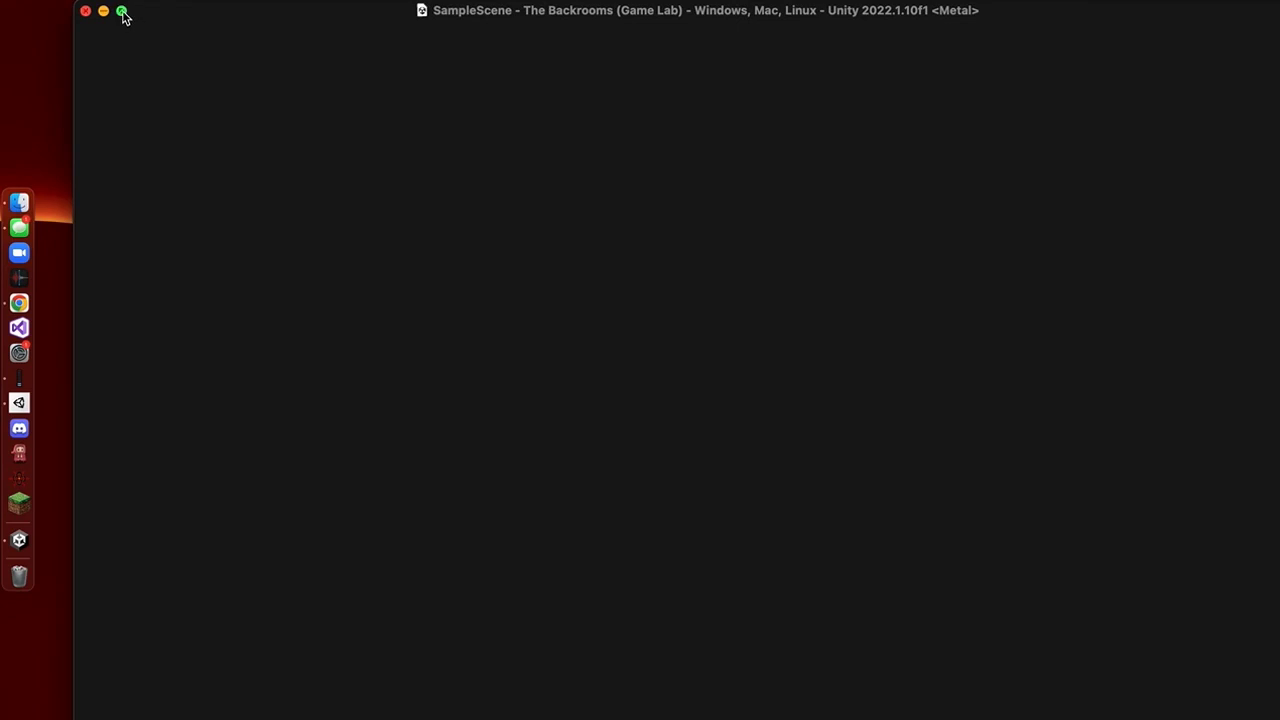
# Step: Enlarge the Unity editor to fill the screen and look through the Console, Project, Game and Scene views
pyautogui.click(122, 12)
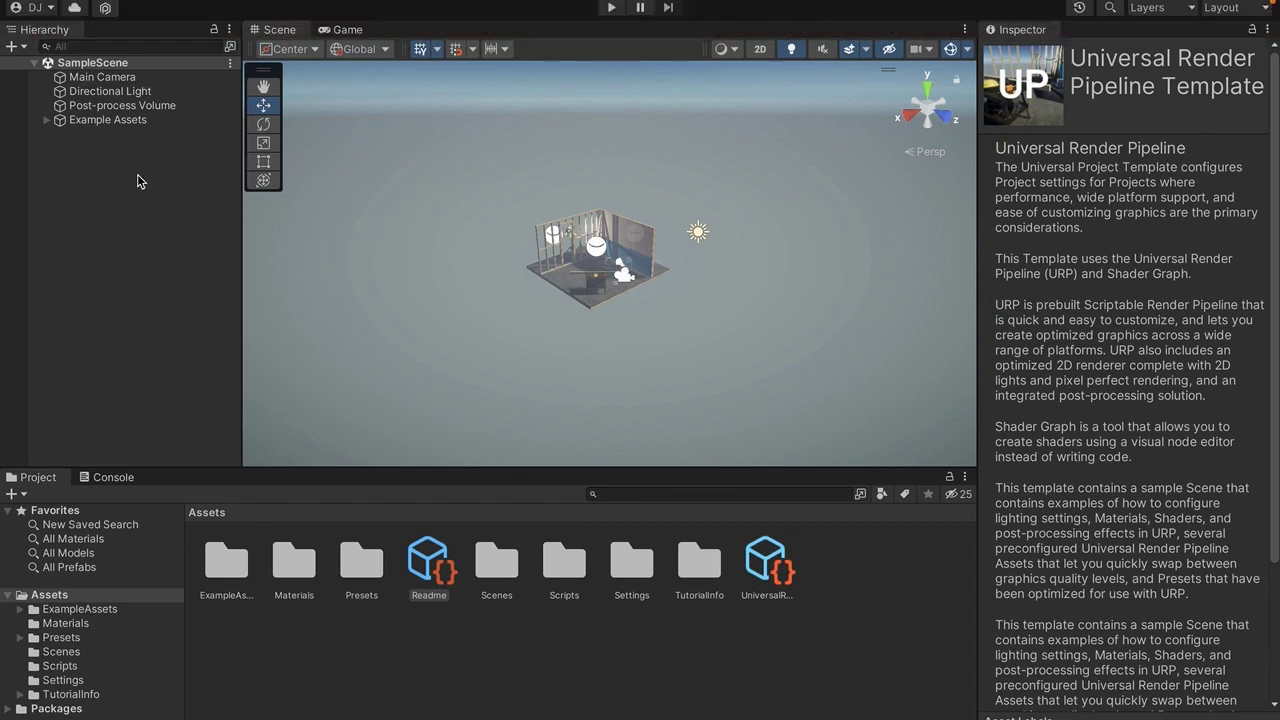
pyautogui.click(86, 482)
pyautogui.click(40, 480)
pyautogui.click(88, 480)
pyautogui.click(42, 481)
pyautogui.click(338, 31)
pyautogui.click(293, 33)
# Step: Examine the sample workshop scene from different angles and distances in the Scene view
pyautogui.moveTo(611, 250)
pyautogui.keyDown('alt'); pyautogui.mouseDown()
pyautogui.moveTo(632, 247)
pyautogui.moveTo(632, 283)
pyautogui.moveTo(624, 261)
pyautogui.mouseUp(); pyautogui.keyUp('alt')
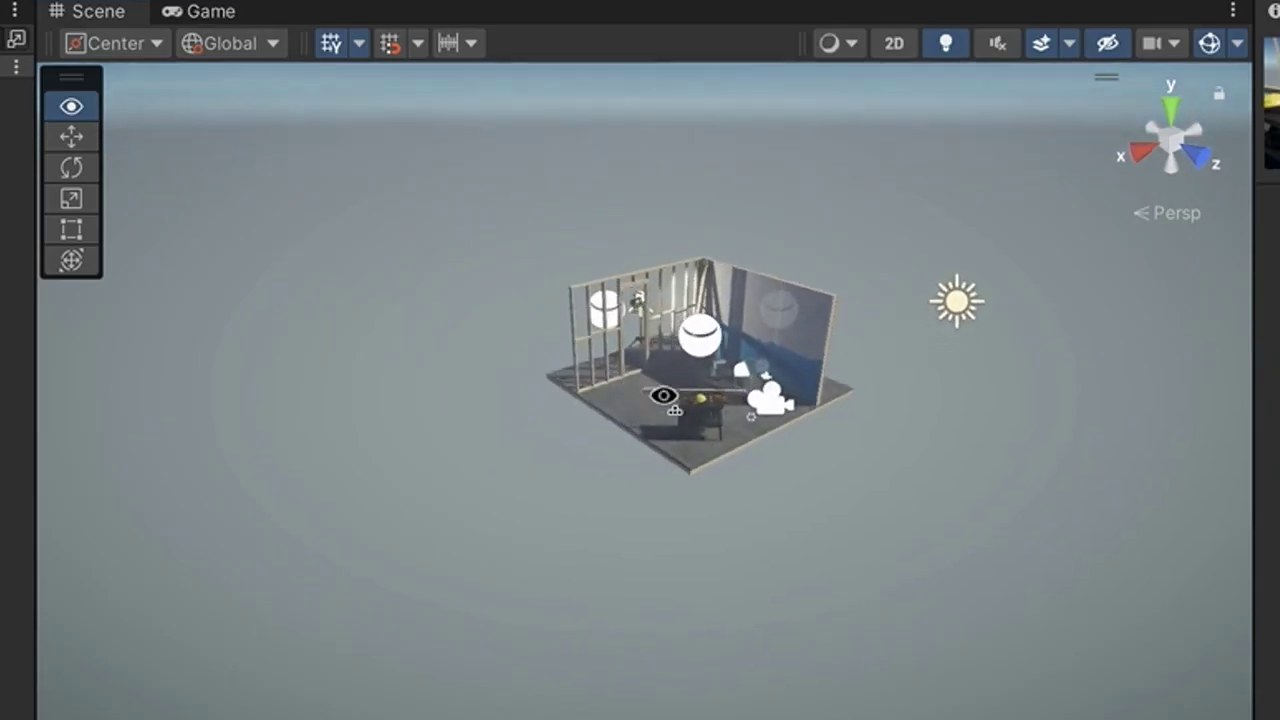
pyautogui.keyDown('alt'); pyautogui.moveTo(664, 395); pyautogui.dragTo(824, 417); pyautogui.keyUp('alt')
pyautogui.scroll(3, 400, 243)
pyautogui.scroll(5, 320, 397)
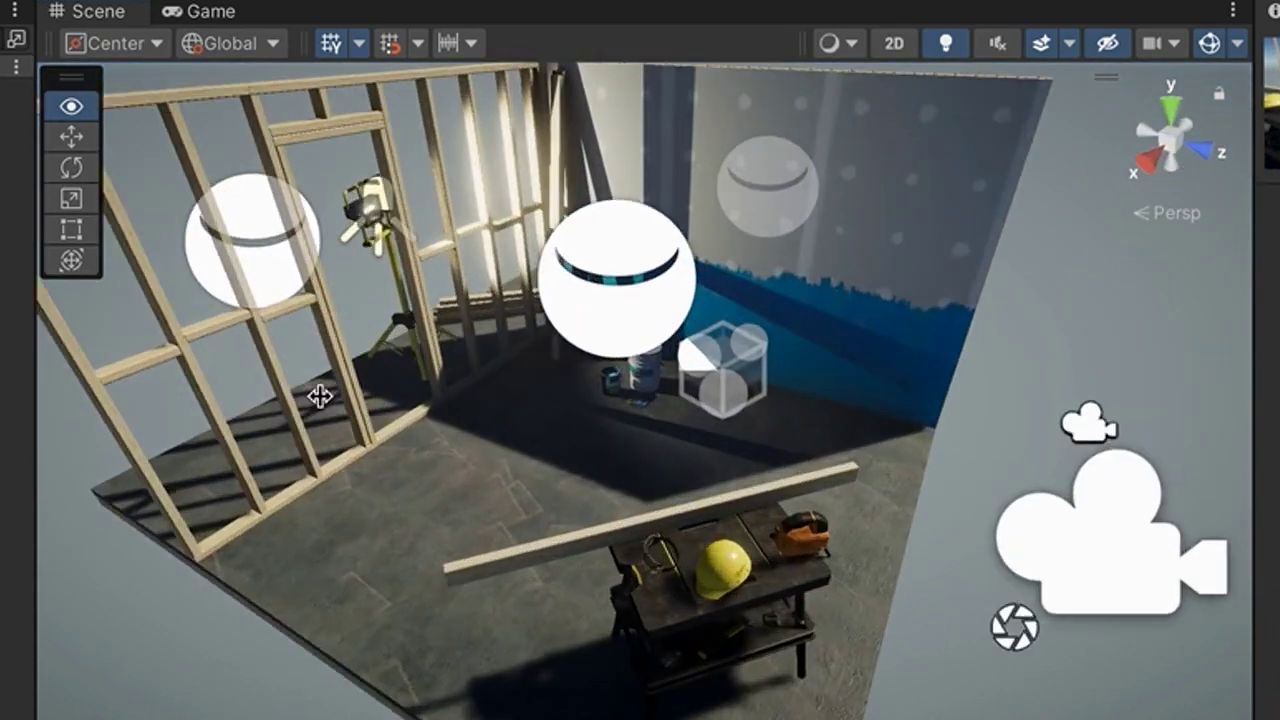
pyautogui.keyDown('alt'); pyautogui.moveTo(570, 492); pyautogui.dragTo(269, 380); pyautogui.keyUp('alt')
pyautogui.scroll(-8, 272, 382)
pyautogui.scroll(5, 624, 456)
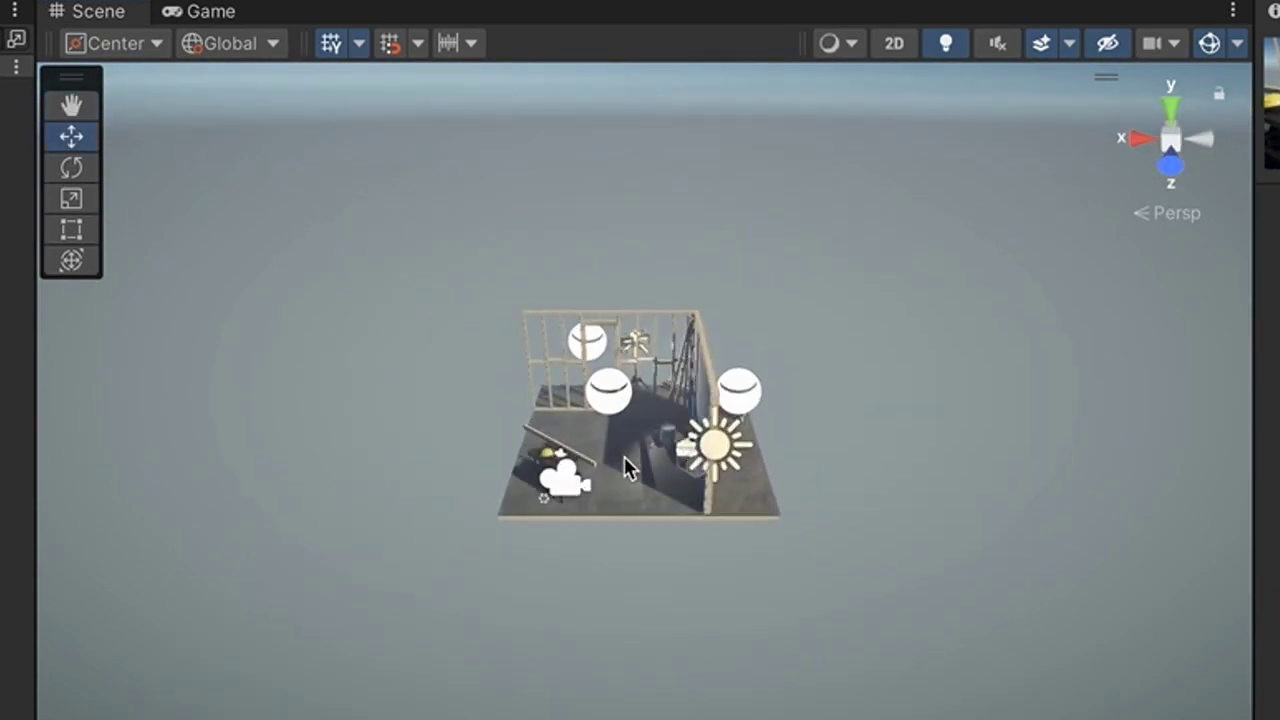
pyautogui.scroll(-4, 624, 458)
pyautogui.scroll(5, 624, 458)
pyautogui.scroll(-5, 624, 458)
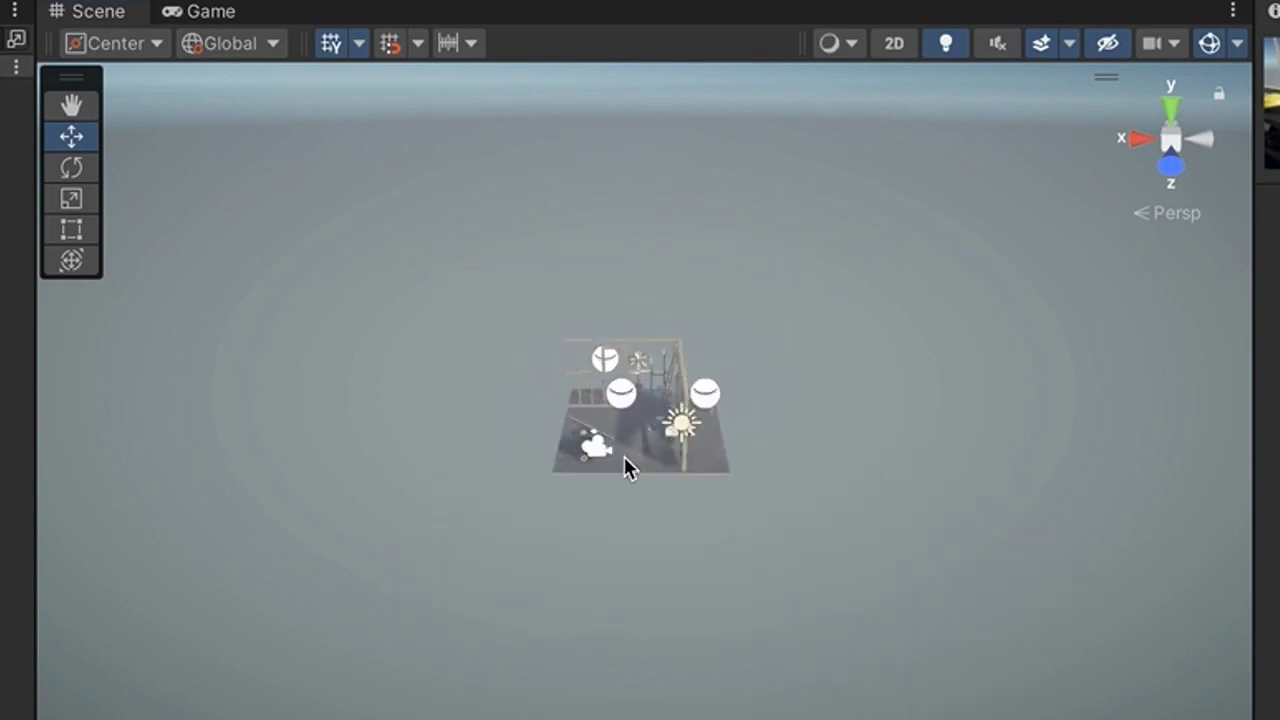
pyautogui.scroll(6, 624, 458)
pyautogui.scroll(3, 624, 466)
pyautogui.scroll(-5, 624, 466)
pyautogui.scroll(6, 624, 466)
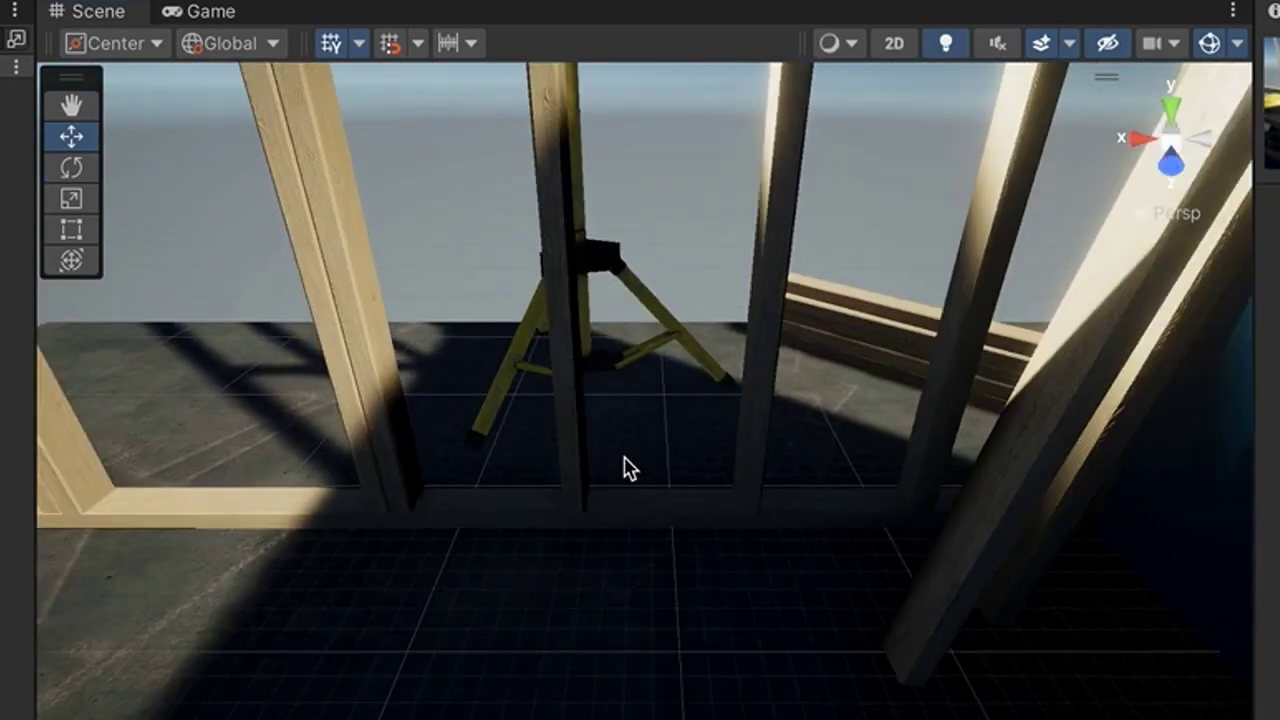
pyautogui.scroll(-5, 624, 466)
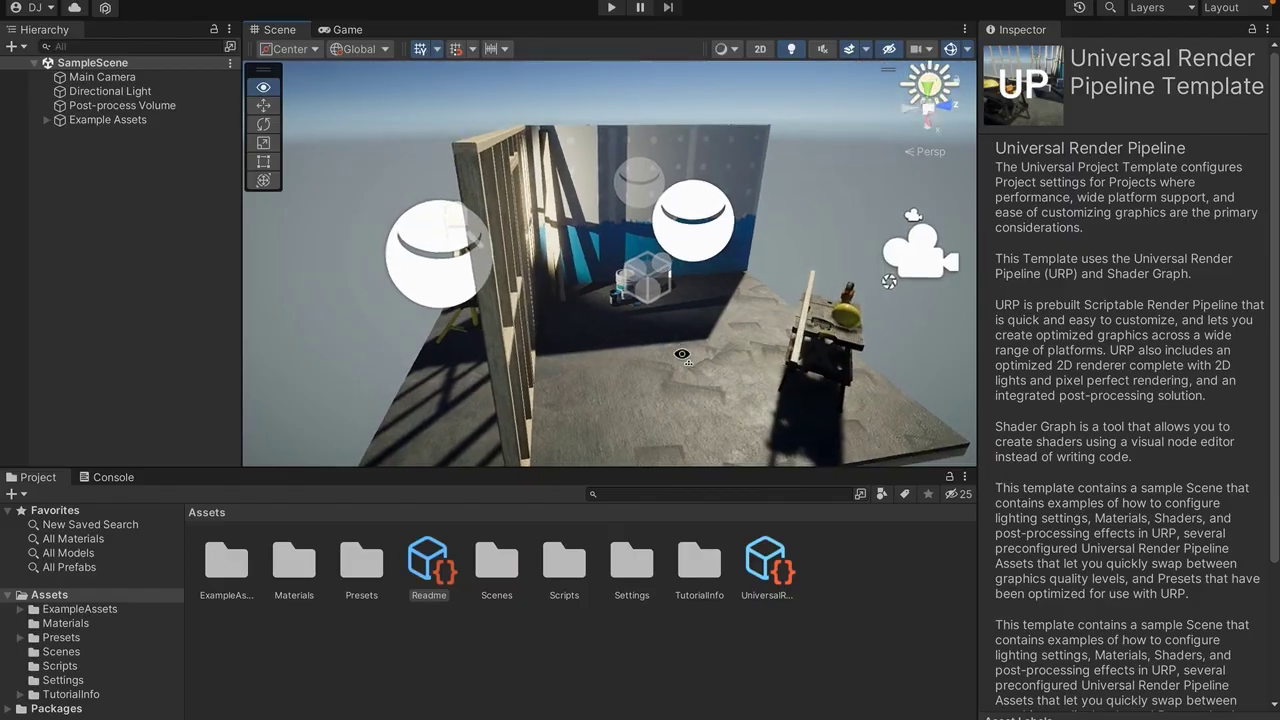
pyautogui.press('w')
pyautogui.moveTo(683, 354); pyautogui.dragTo(616, 325, button='right')
pyautogui.press('s')
pyautogui.press('w')
# Step: Select the WorkshopSet object and move it to about X 0.79, Y -1.84
pyautogui.click(534, 311)
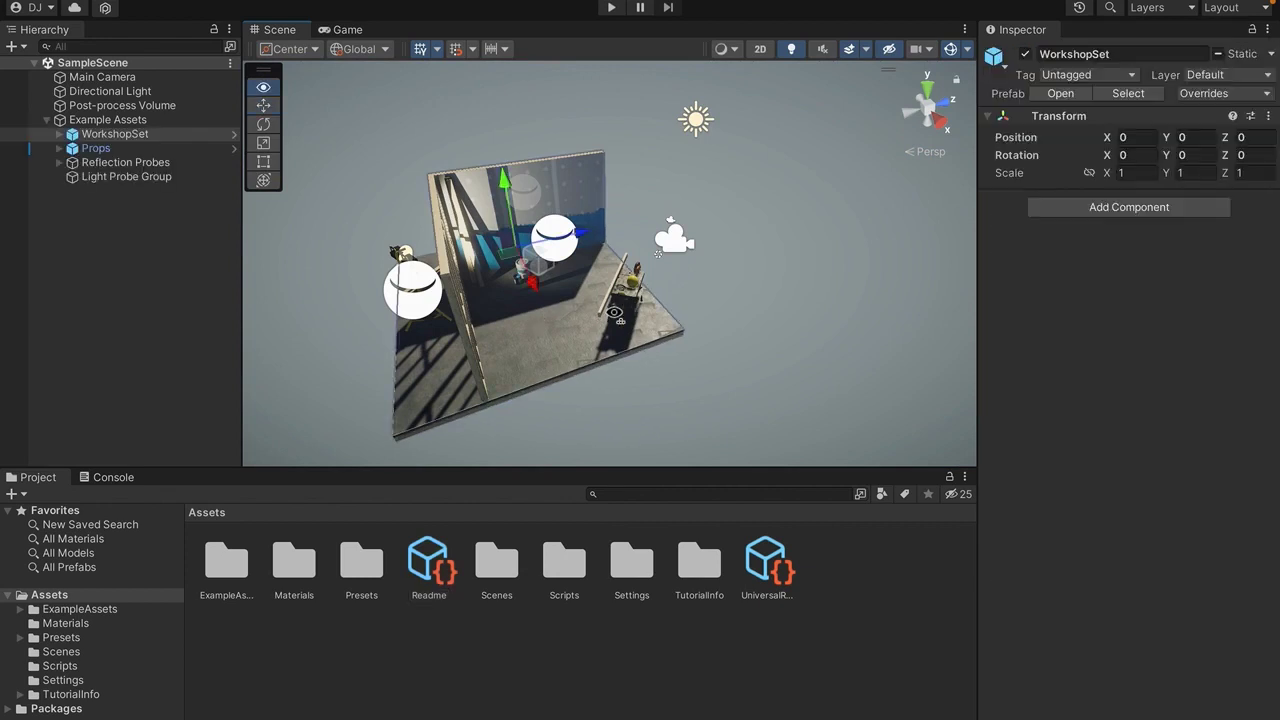
pyautogui.keyDown('alt'); pyautogui.moveTo(534, 311); pyautogui.dragTo(361, 297); pyautogui.keyUp('alt')
pyautogui.press('f')
pyautogui.moveTo(606, 204); pyautogui.dragTo(612, 283)
pyautogui.moveTo(682, 358); pyautogui.dragTo(808, 439)
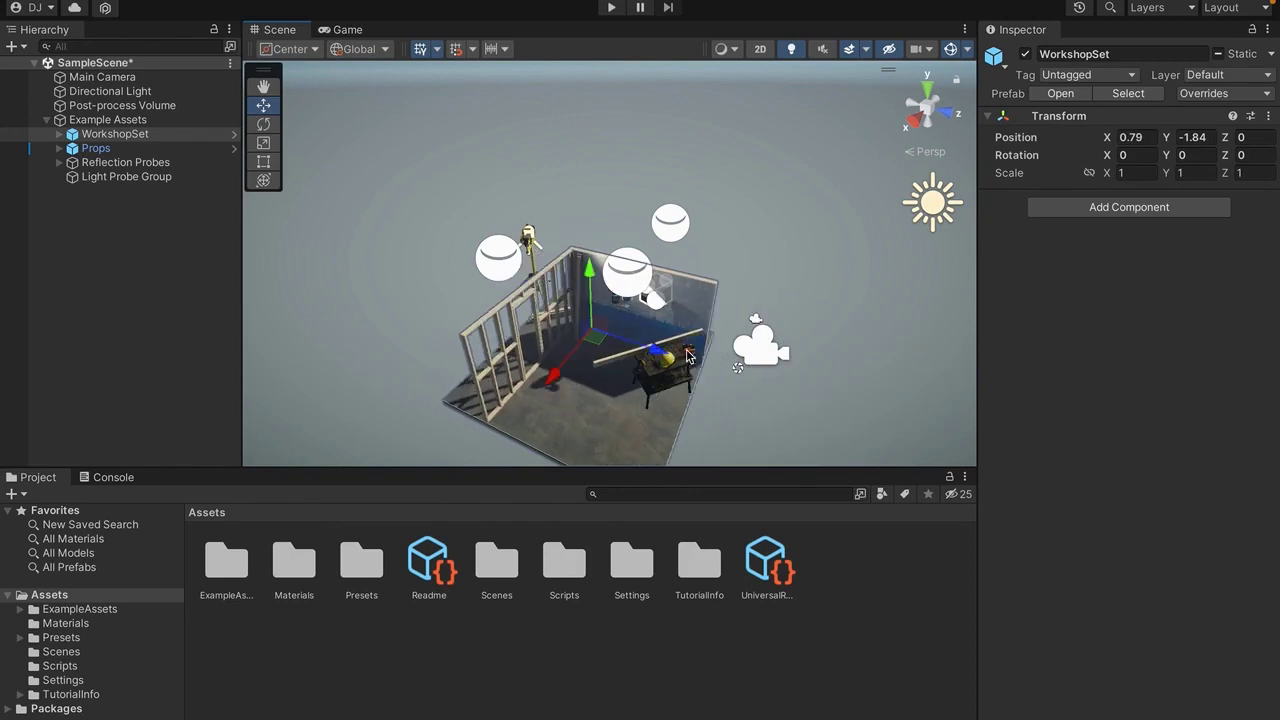
# Step: Move WorkshopSet to about X 0.48, Z -7.72, and undo its position changes
pyautogui.moveTo(687, 355); pyautogui.dragTo(701, 297)
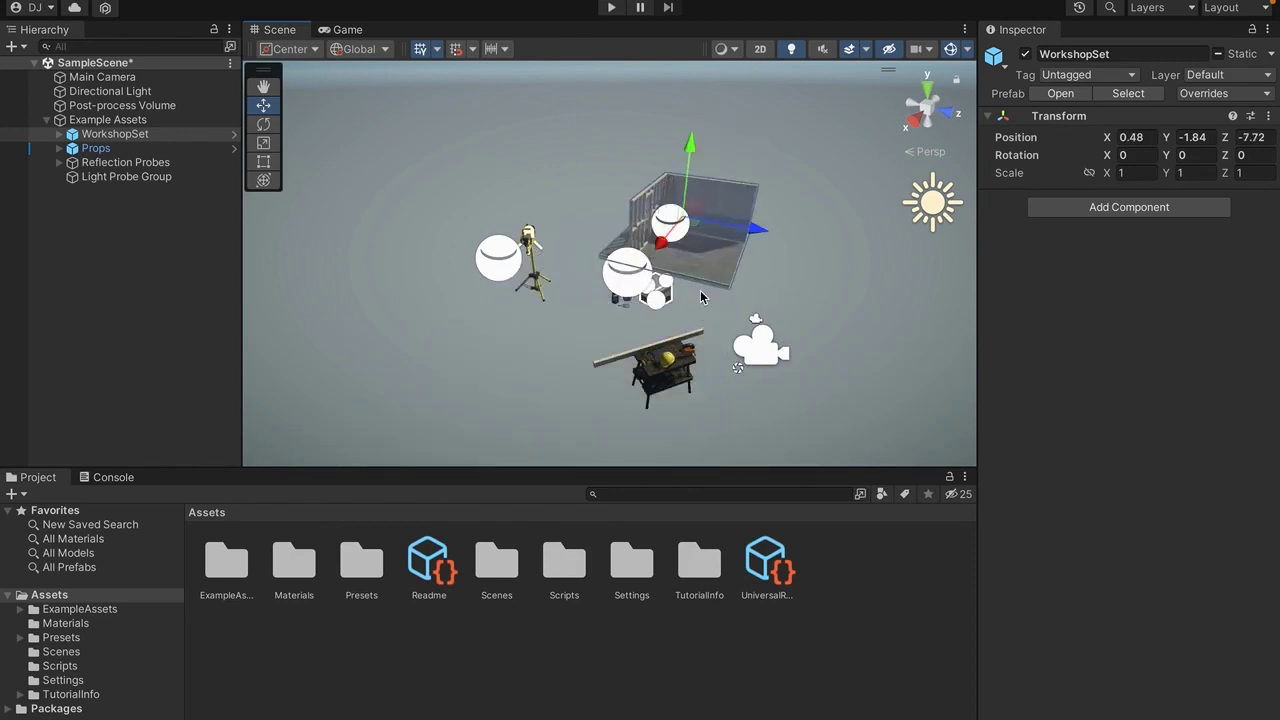
pyautogui.hotkey('ctrl', 'z')
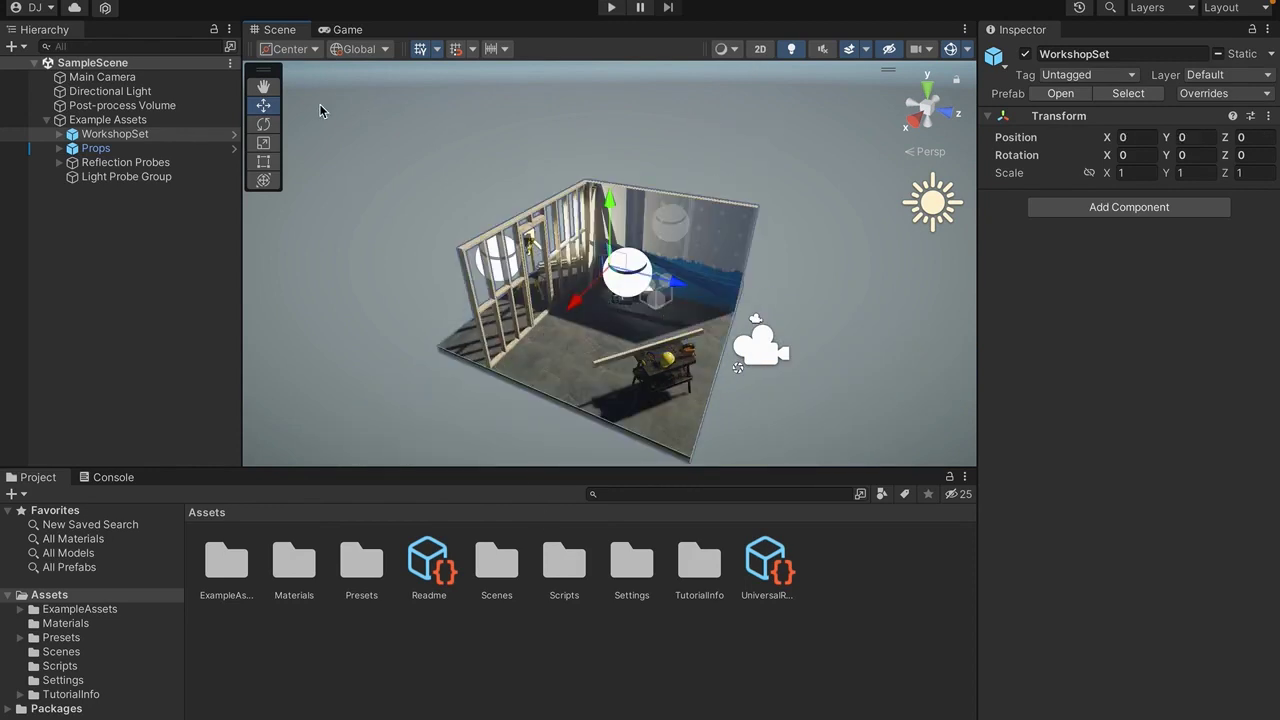
# Step: Rotate WorkshopSet to about 107.86 on Y, and try stretching it vertically with the Scale tool before undoing the scaling
pyautogui.click(264, 124)
pyautogui.moveTo(615, 232); pyautogui.dragTo(351, 397)
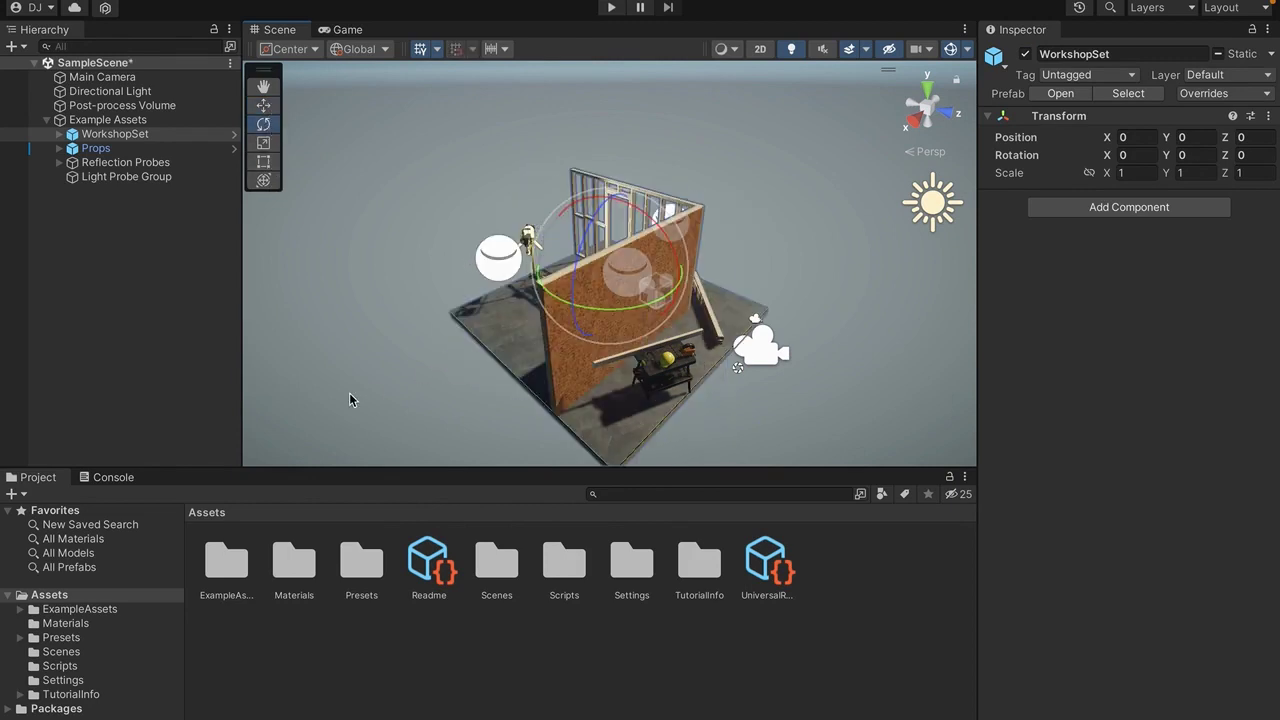
pyautogui.click(263, 143)
pyautogui.moveTo(610, 198); pyautogui.dragTo(614, 157)
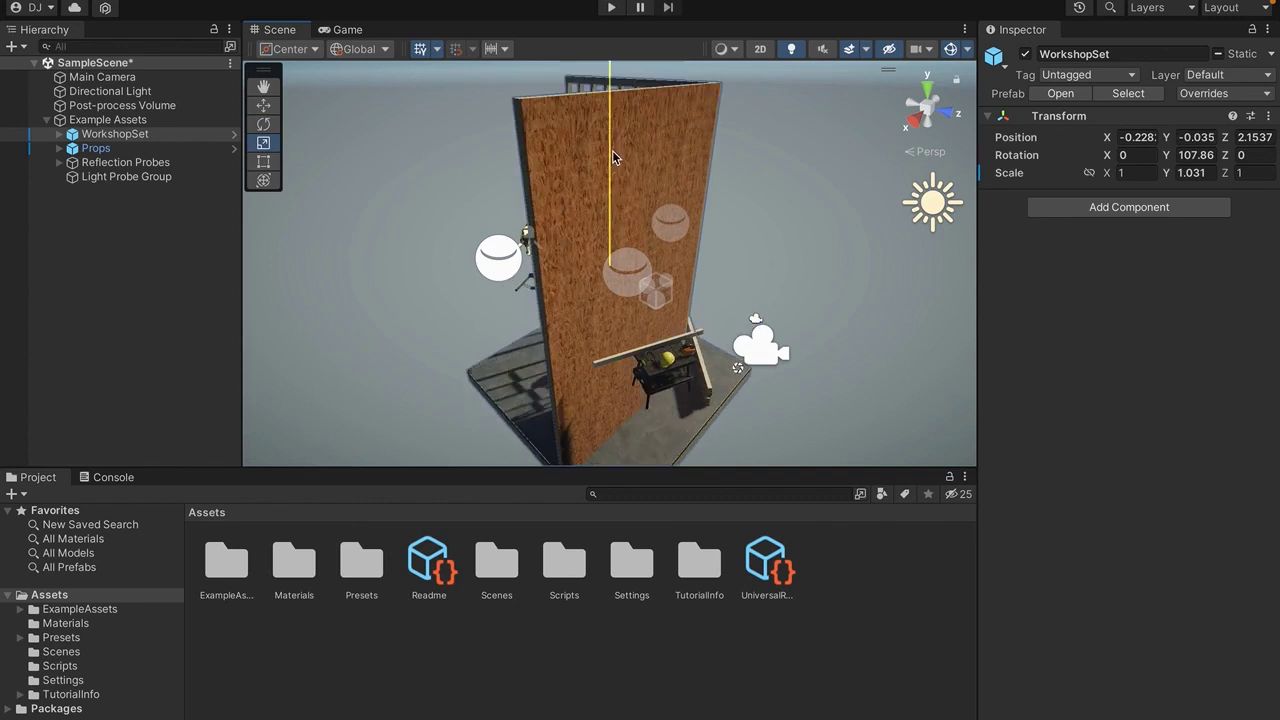
pyautogui.hotkey('ctrl', 'z')
pyautogui.press('t')
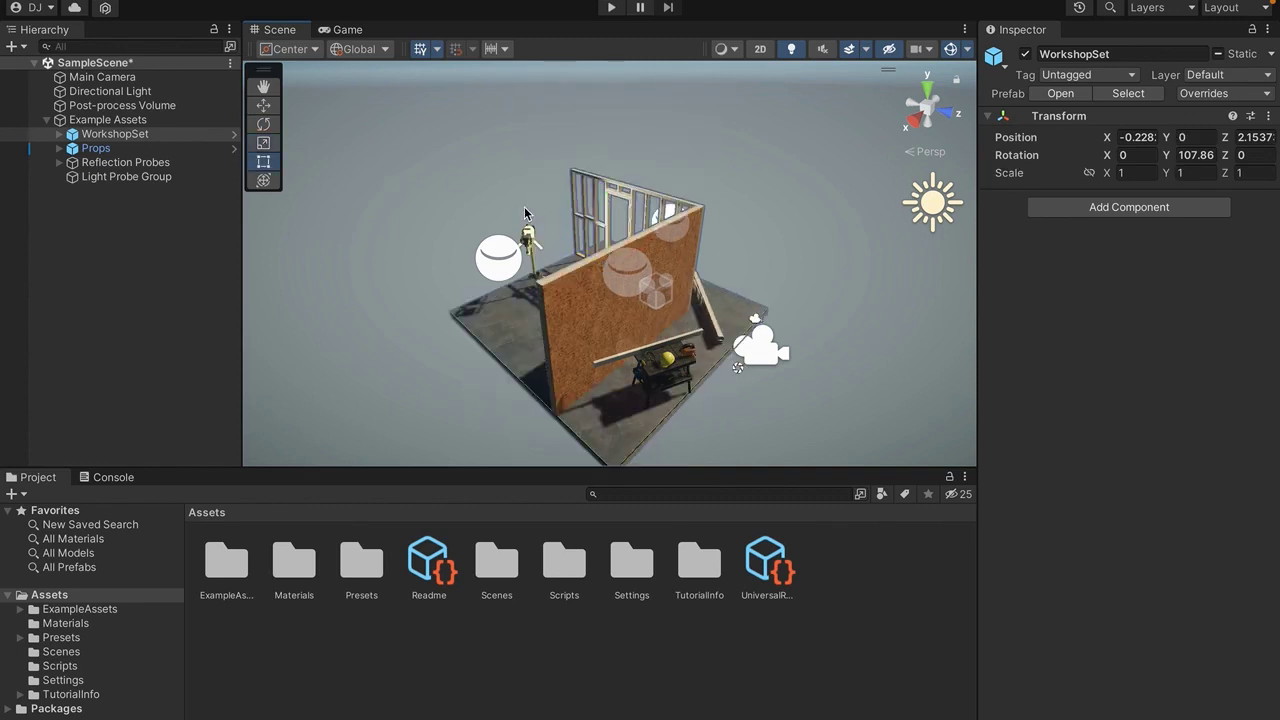
# Step: Rotate WorkshopSet around its vertical axis with the combined Transform tool, and undo all of its rotations
pyautogui.click(256, 180)
pyautogui.moveTo(655, 324); pyautogui.dragTo(324, 358)
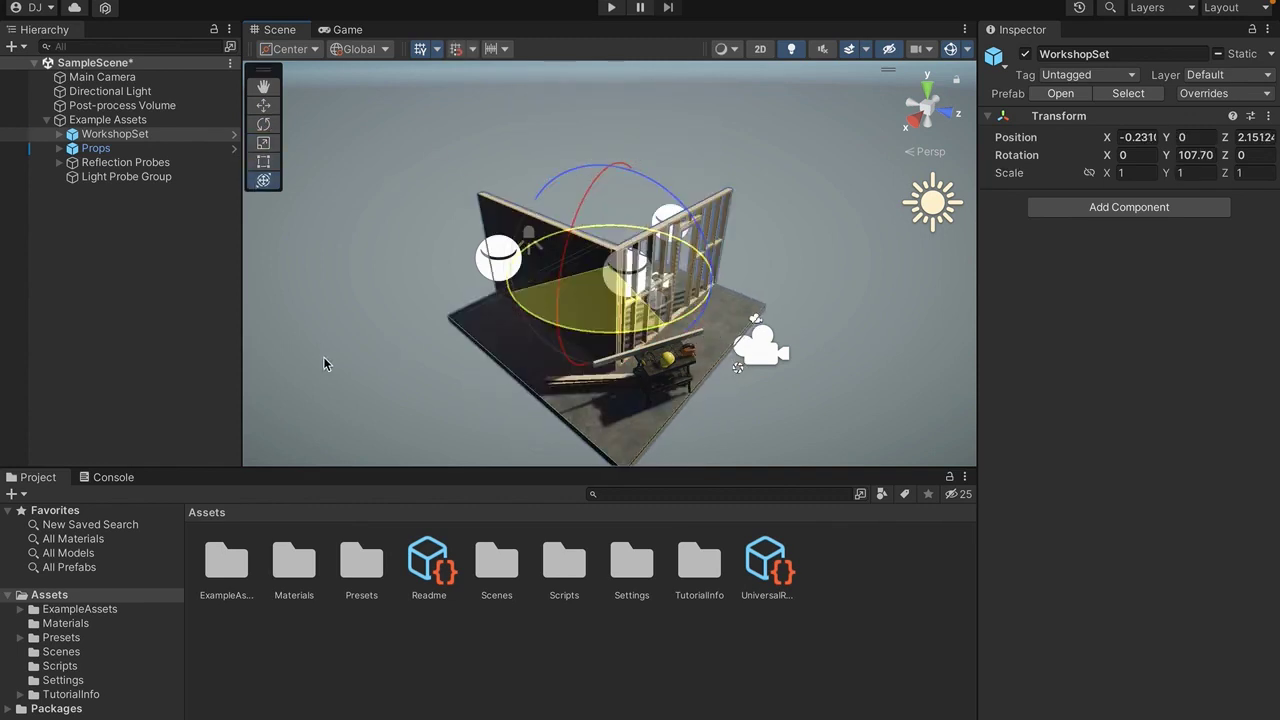
pyautogui.press('super+z')
pyautogui.press('super+z')
pyautogui.press('super+z')
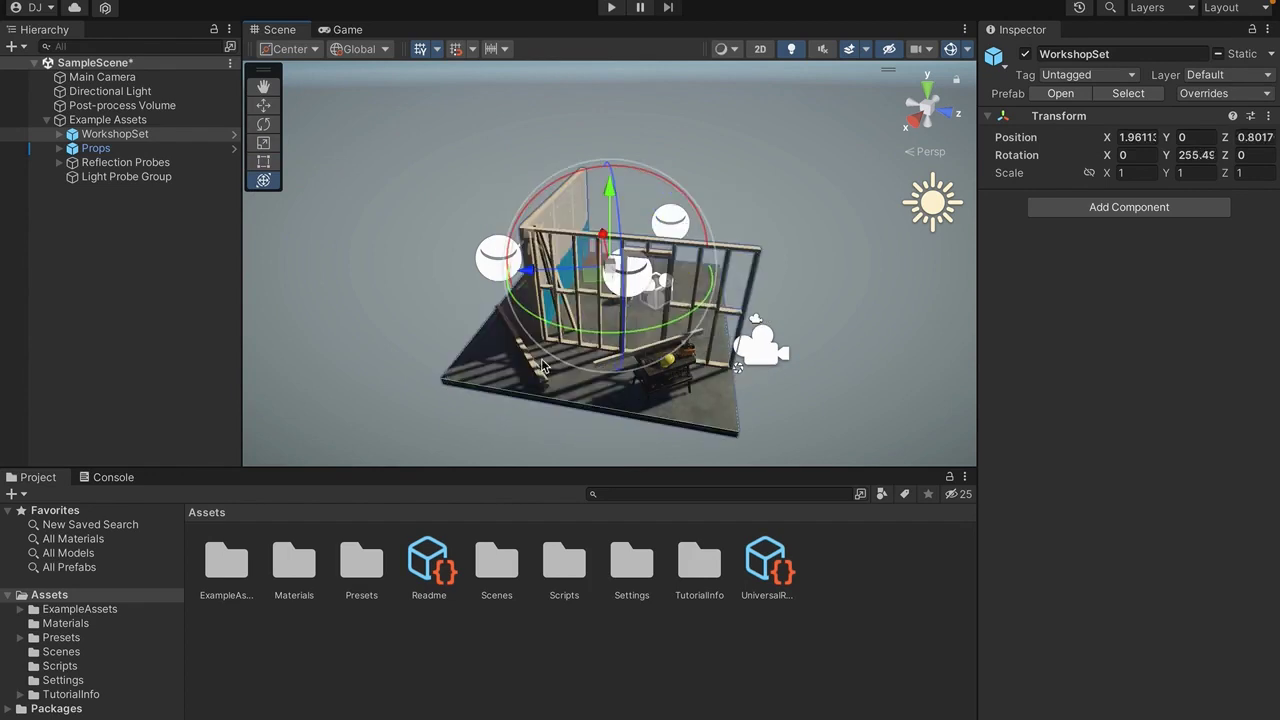
pyautogui.hotkey('ctrl', 'z')
pyautogui.hotkey('ctrl', 'z')
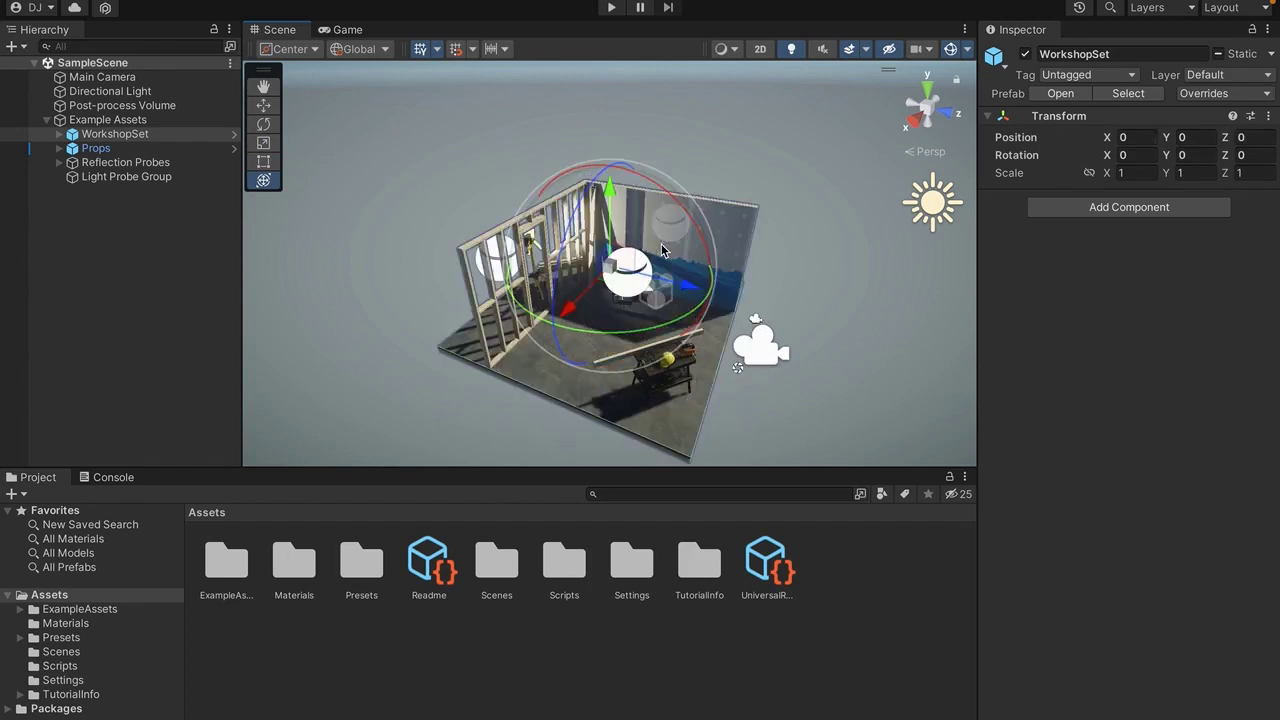
# Step: Redo and undo the WorkshopSet rotations repeatedly, ending with all of them undone
pyautogui.keyDown('alt'); pyautogui.moveTo(661, 243); pyautogui.dragTo(757, 299); pyautogui.keyUp('alt')
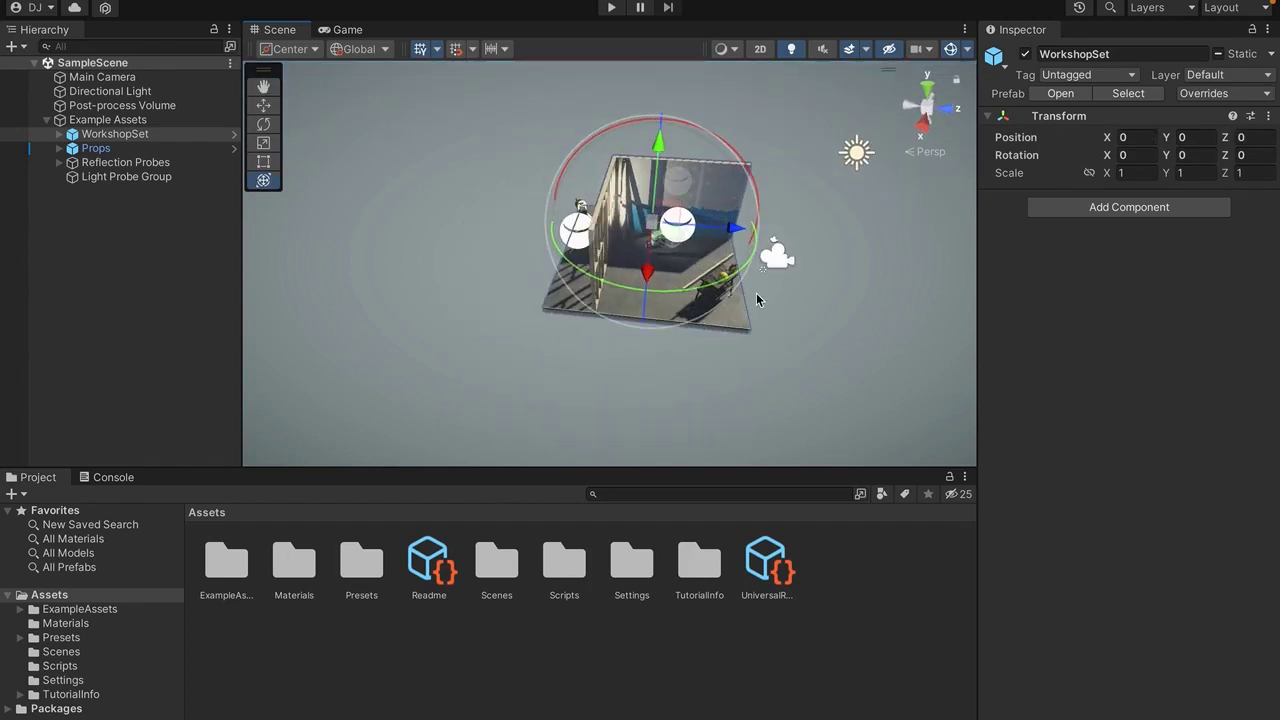
pyautogui.press('super+z')
pyautogui.press('super+shift+z')
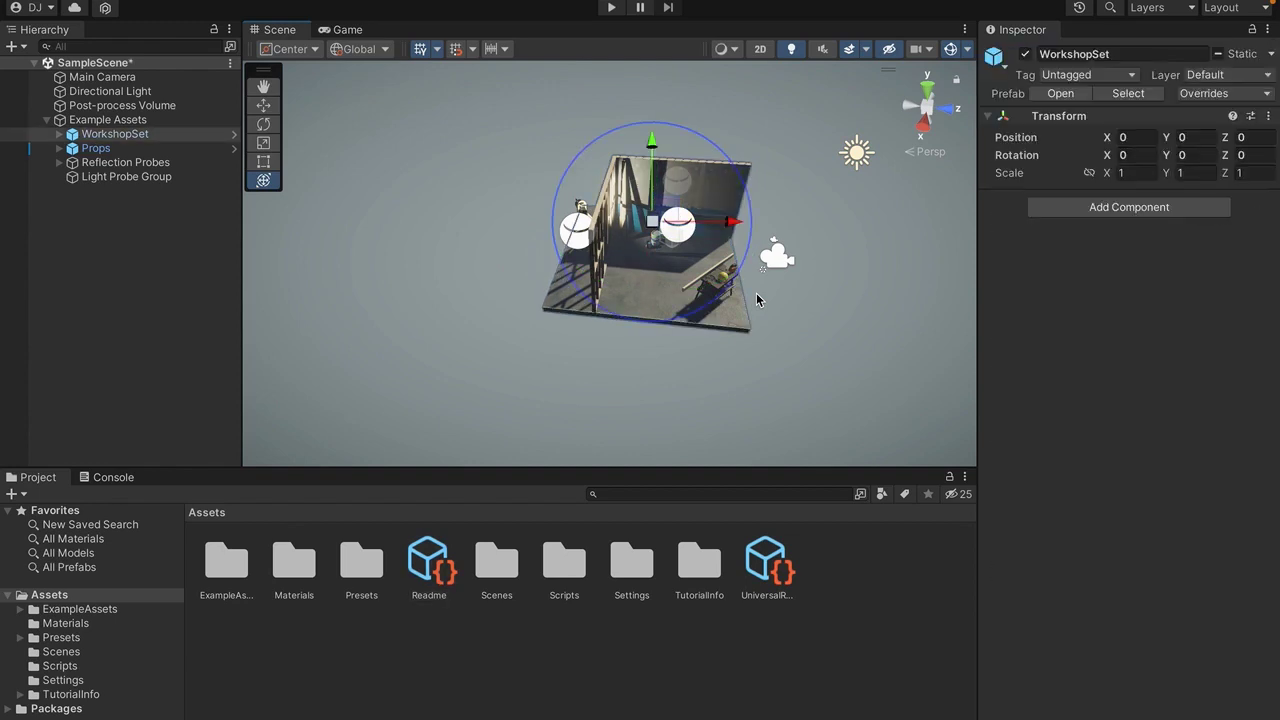
pyautogui.press('super+shift+z')
pyautogui.moveTo(798, 305); pyautogui.dragTo(831, 302, button='right')
pyautogui.keyDown('alt'); pyautogui.moveTo(830, 303); pyautogui.dragTo(833, 300); pyautogui.keyUp('alt')
pyautogui.hotkey('ctrl', 'z')
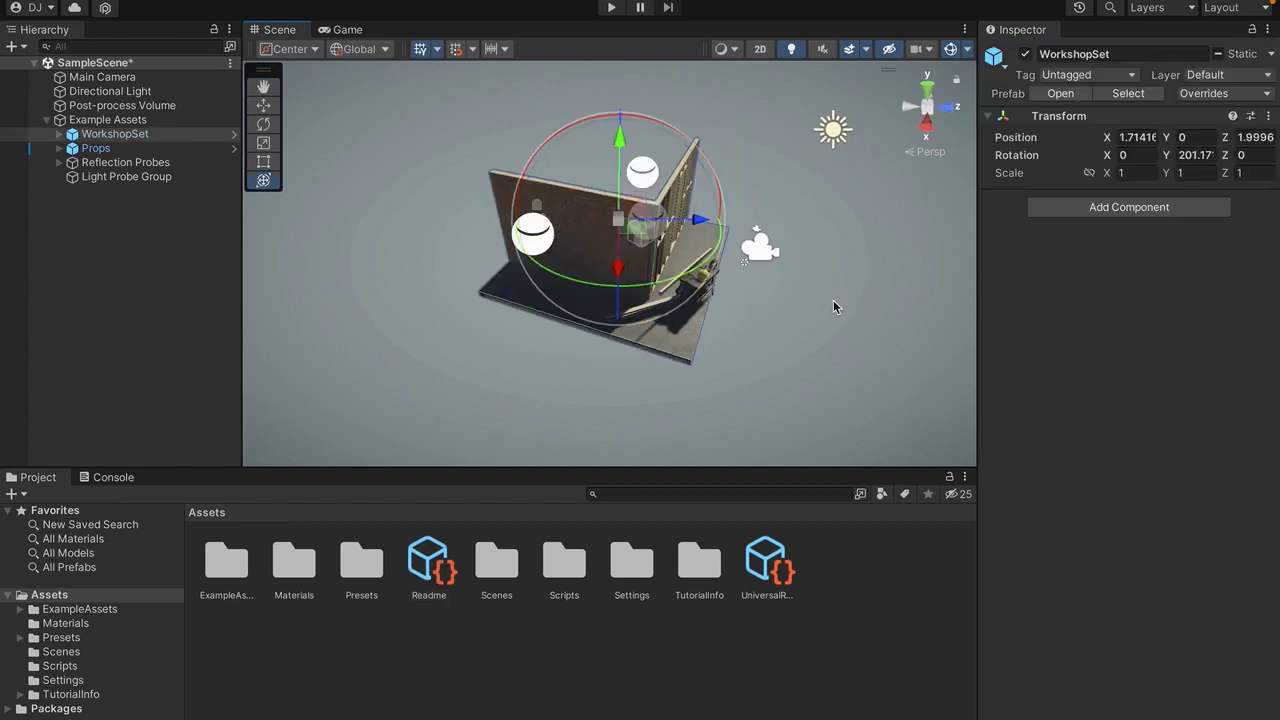
pyautogui.hotkey('ctrl', 'y')
pyautogui.hotkey('ctrl', 'z')
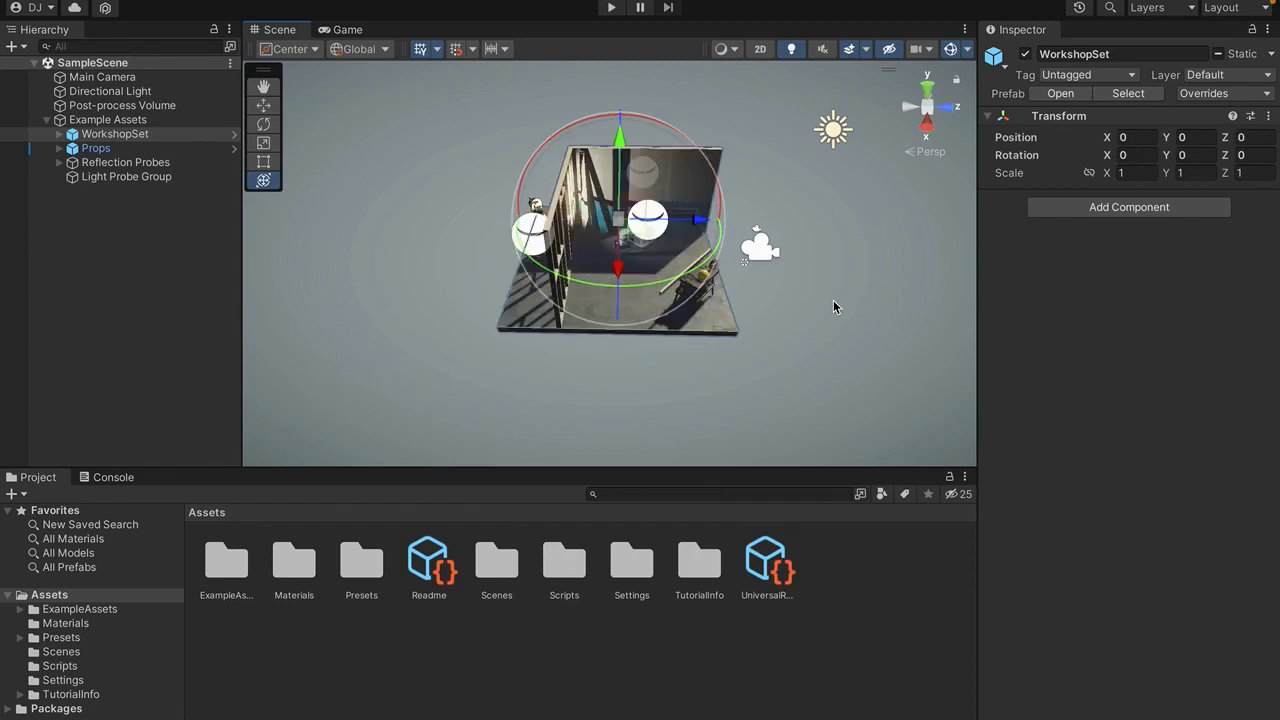
pyautogui.hotkey('ctrl', 'y')
pyautogui.hotkey('ctrl', 'z')
pyautogui.press('super+z')
pyautogui.press('super+shift+z')
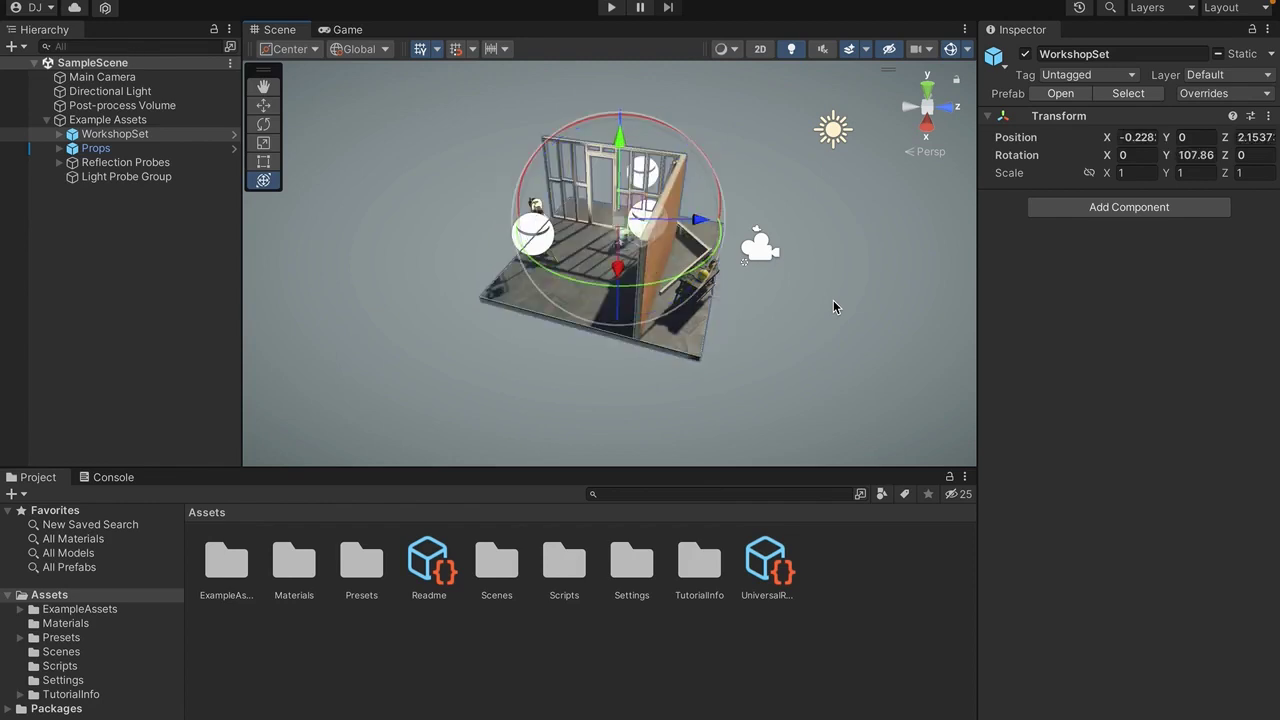
pyautogui.press('super+z')
pyautogui.press('super+shift+z')
pyautogui.press('super+shift+z')
pyautogui.press('super+z')
pyautogui.press('super+z')
pyautogui.press('super+shift+z')
pyautogui.press('super+shift+z')
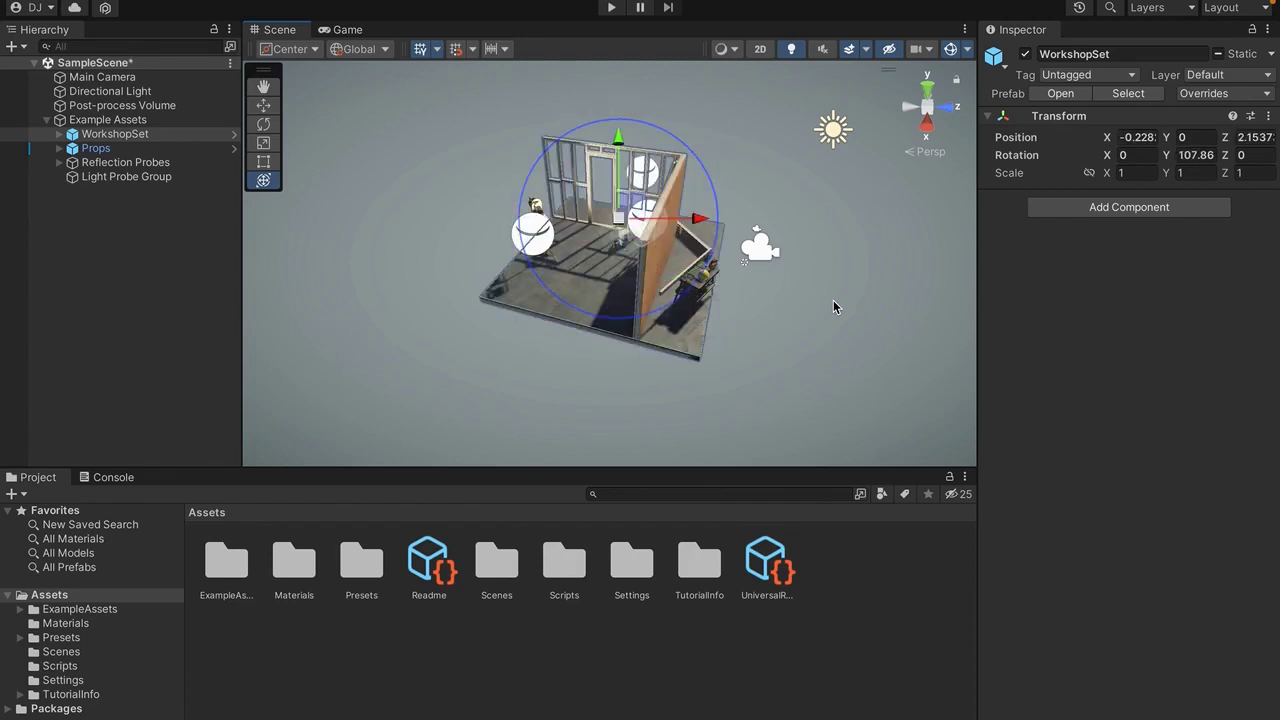
pyautogui.press('super+z')
pyautogui.press('super+z')
pyautogui.press('super+shift+z')
pyautogui.press('super+shift+z')
pyautogui.press('super+shift+z')
pyautogui.press('super+z')
pyautogui.press('super+z')
pyautogui.press('super+z')
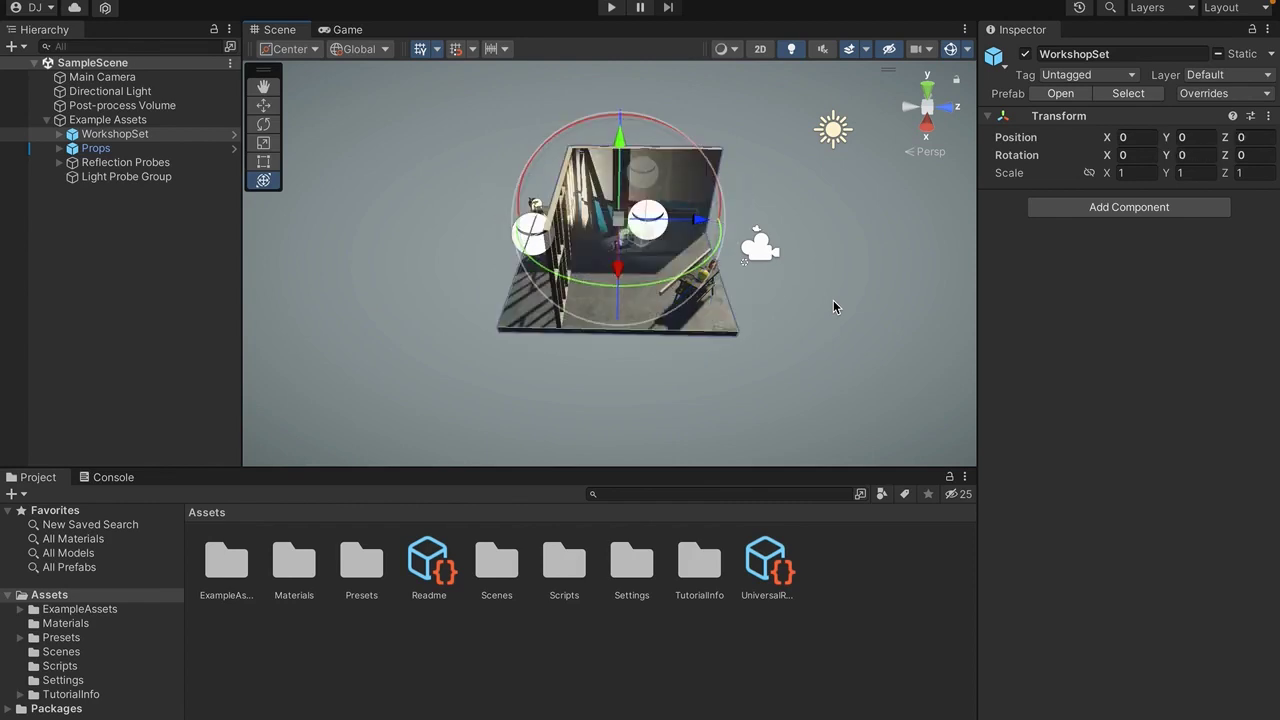
pyautogui.press('super+shift+z')
pyautogui.press('super+shift+z')
pyautogui.press('super+shift+z')
pyautogui.press('super+z')
pyautogui.press('super+z')
pyautogui.press('super+z')
pyautogui.press('super+shift+z')
pyautogui.press('super+shift+z')
pyautogui.press('super+shift+z')
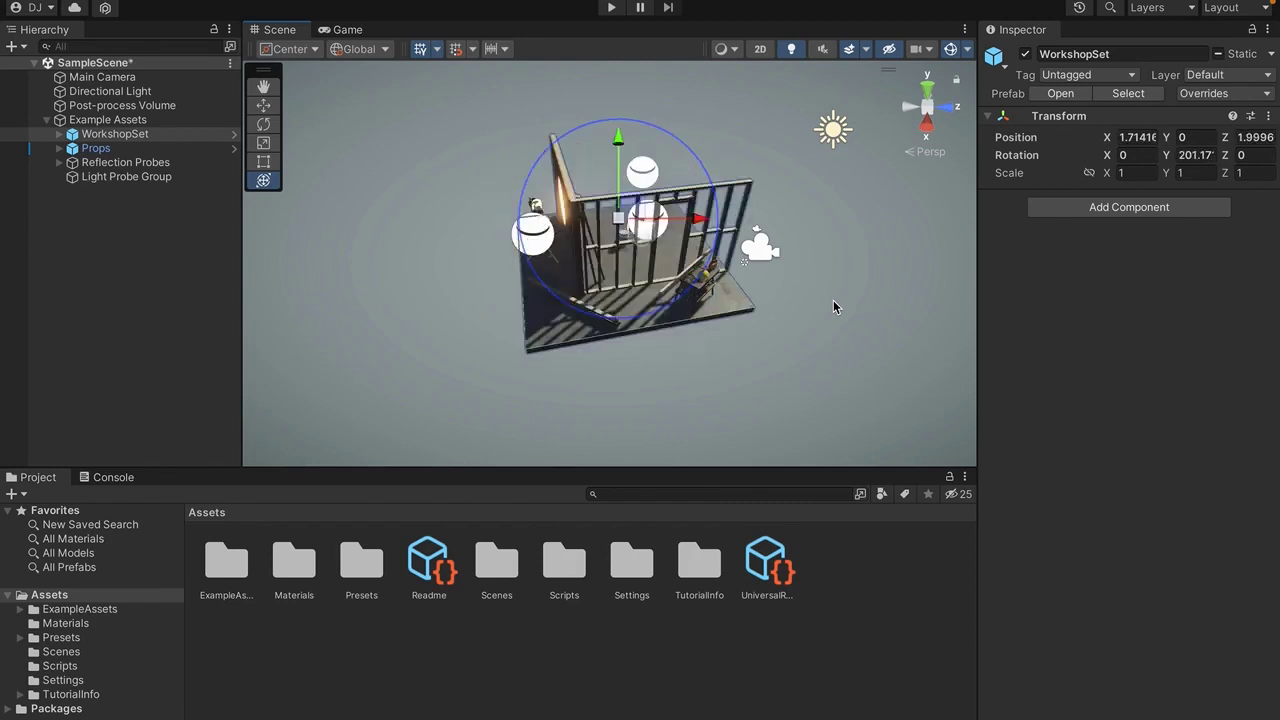
pyautogui.press('super+z')
pyautogui.press('super+z')
pyautogui.press('super+z')
pyautogui.press('super+shift+z')
pyautogui.press('super+shift+z')
pyautogui.press('super+shift+z')
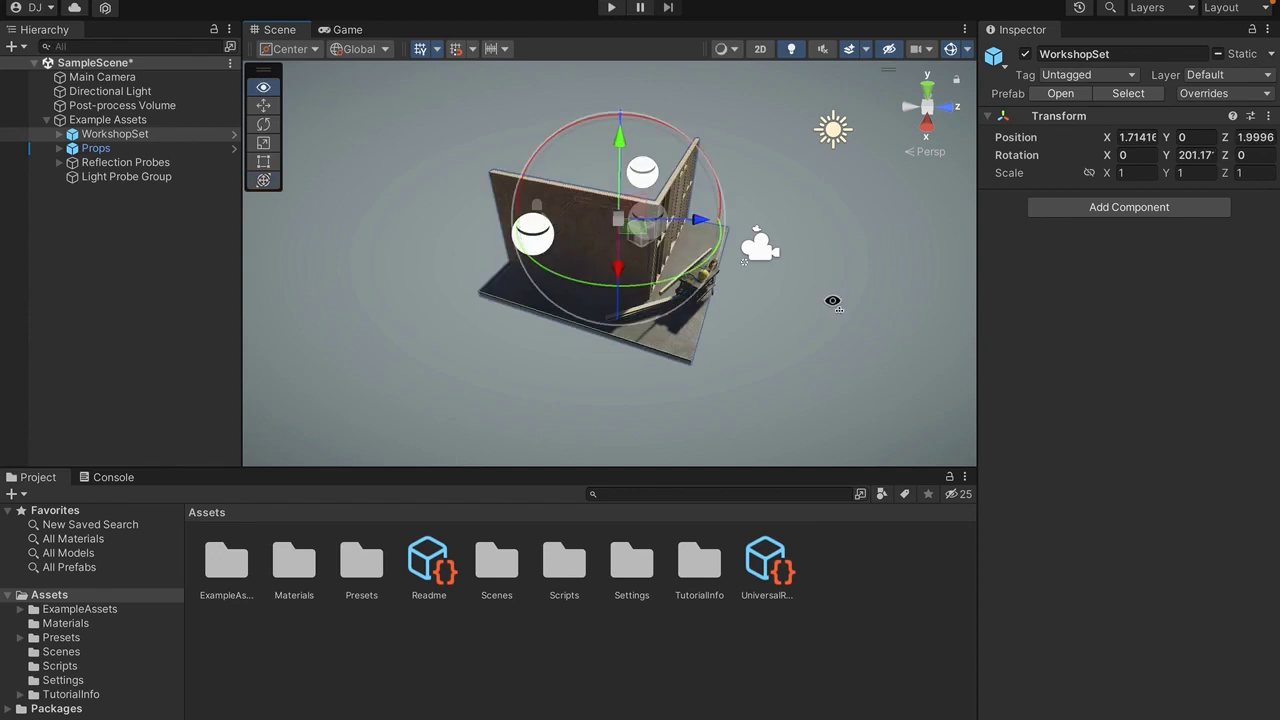
pyautogui.keyDown('alt'); pyautogui.moveTo(833, 300); pyautogui.dragTo(731, 273); pyautogui.keyUp('alt')
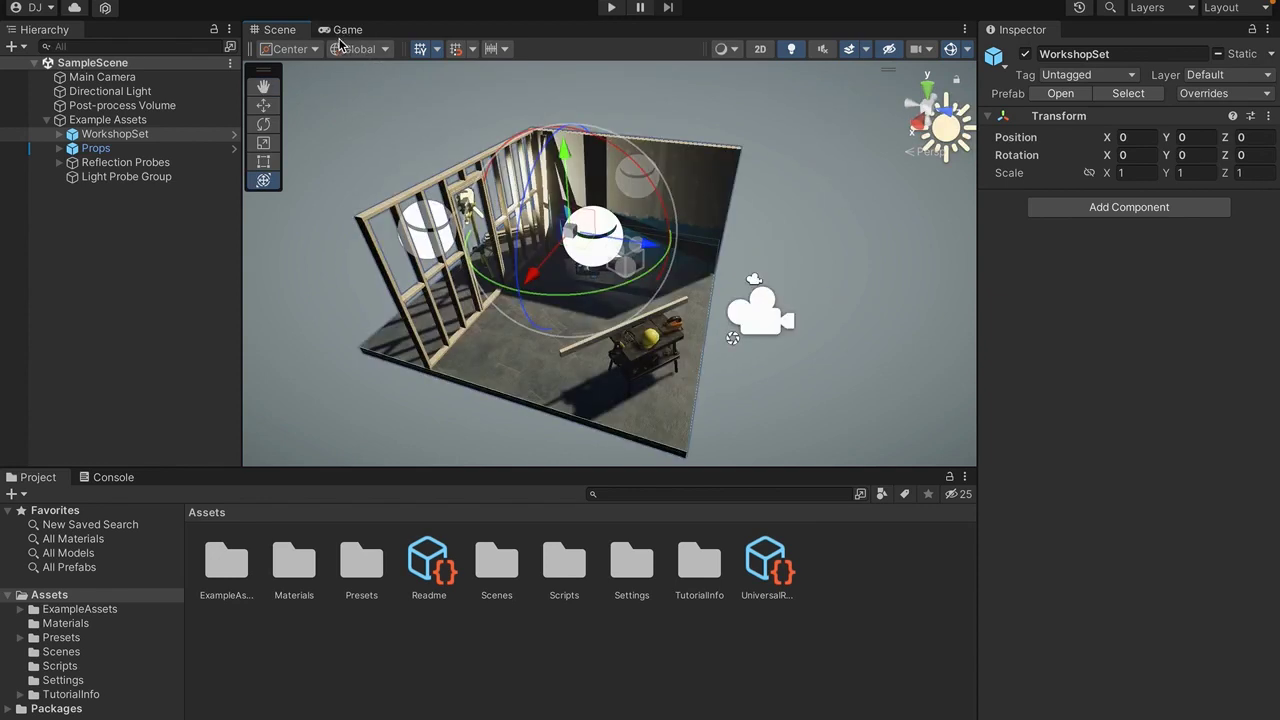
# Step: Switch to the Game view to look at the scene through the camera
pyautogui.click(345, 32)
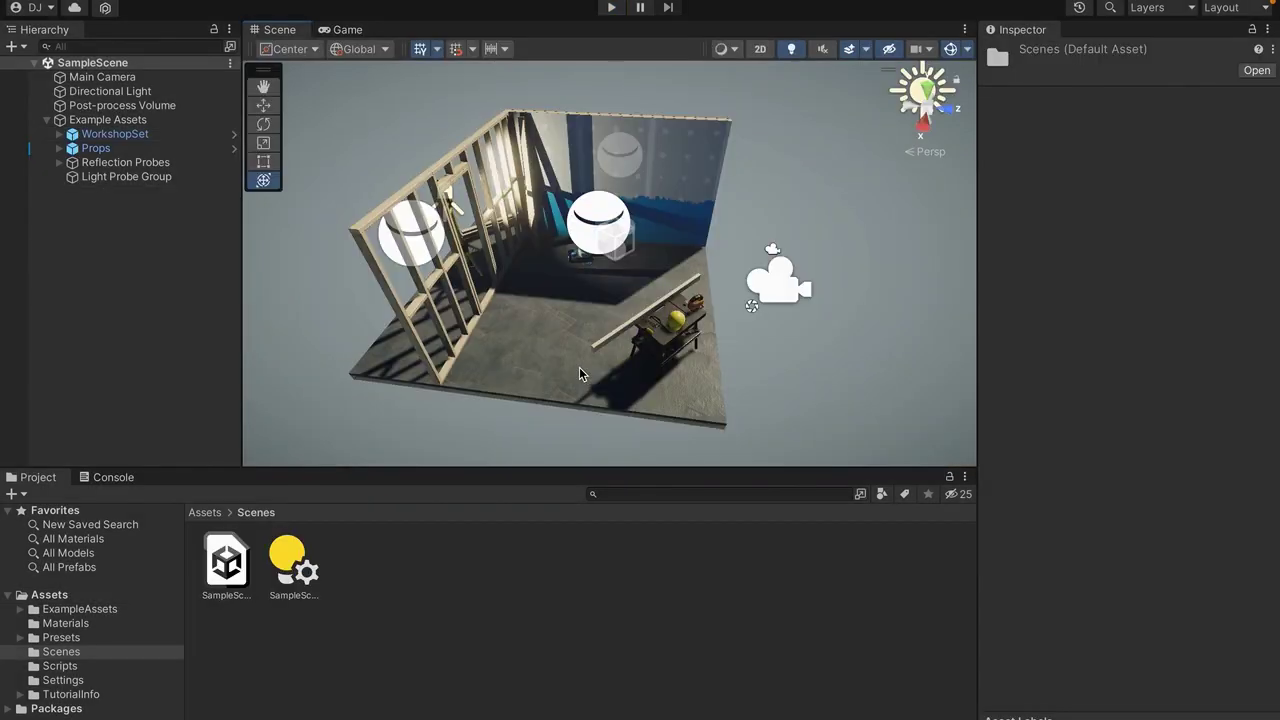
# Step: Delete the Example Assets object together with its children from the sample scene
pyautogui.click(300, 217)
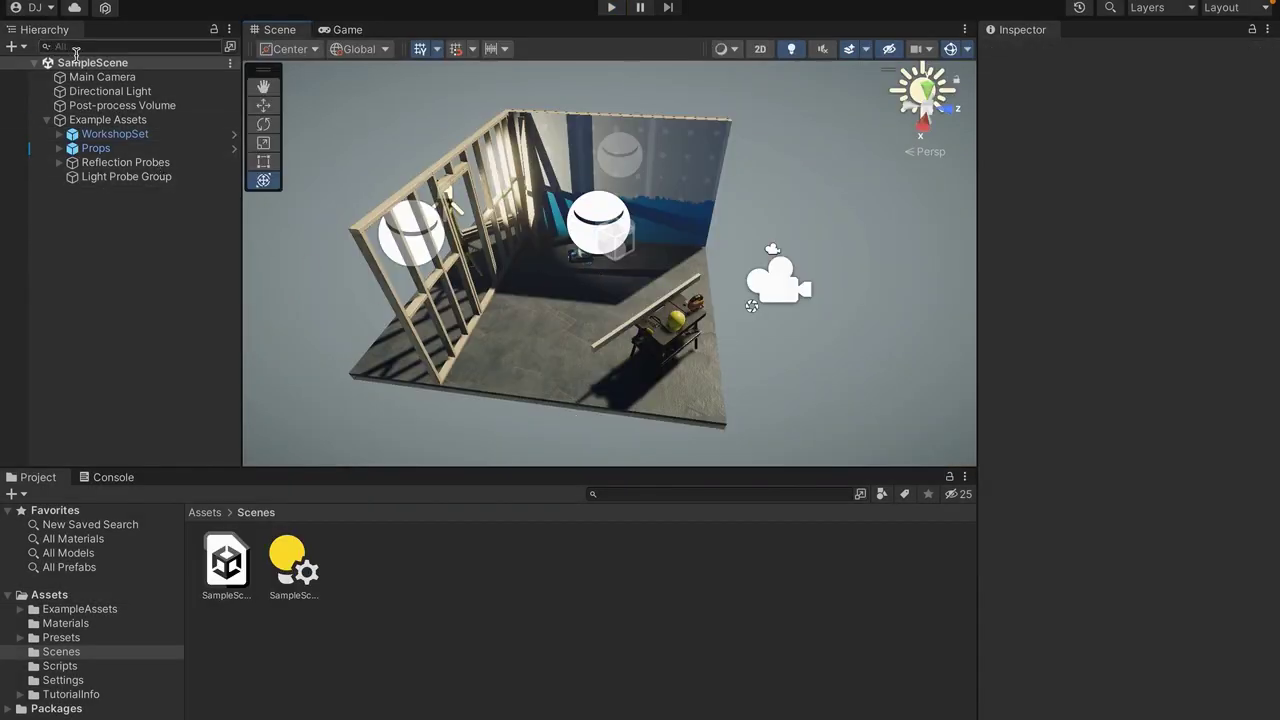
pyautogui.click(86, 120)
pyautogui.rightClick(116, 127)
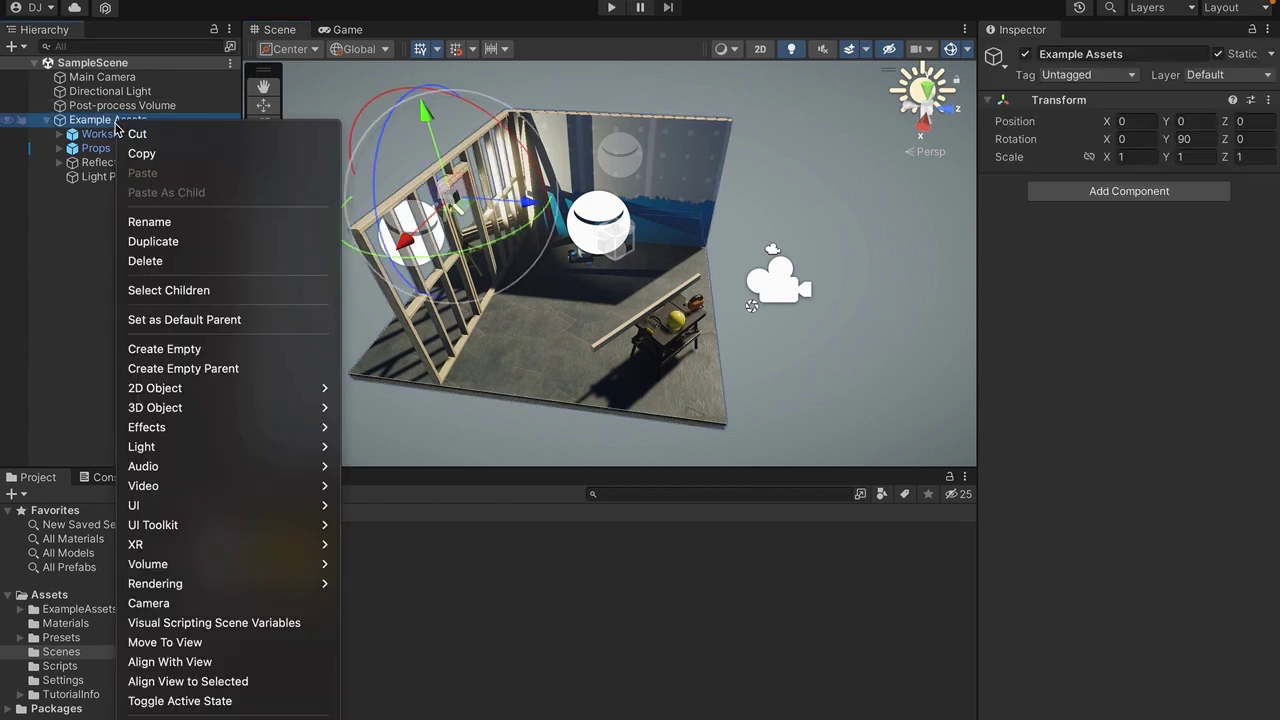
pyautogui.click(145, 261)
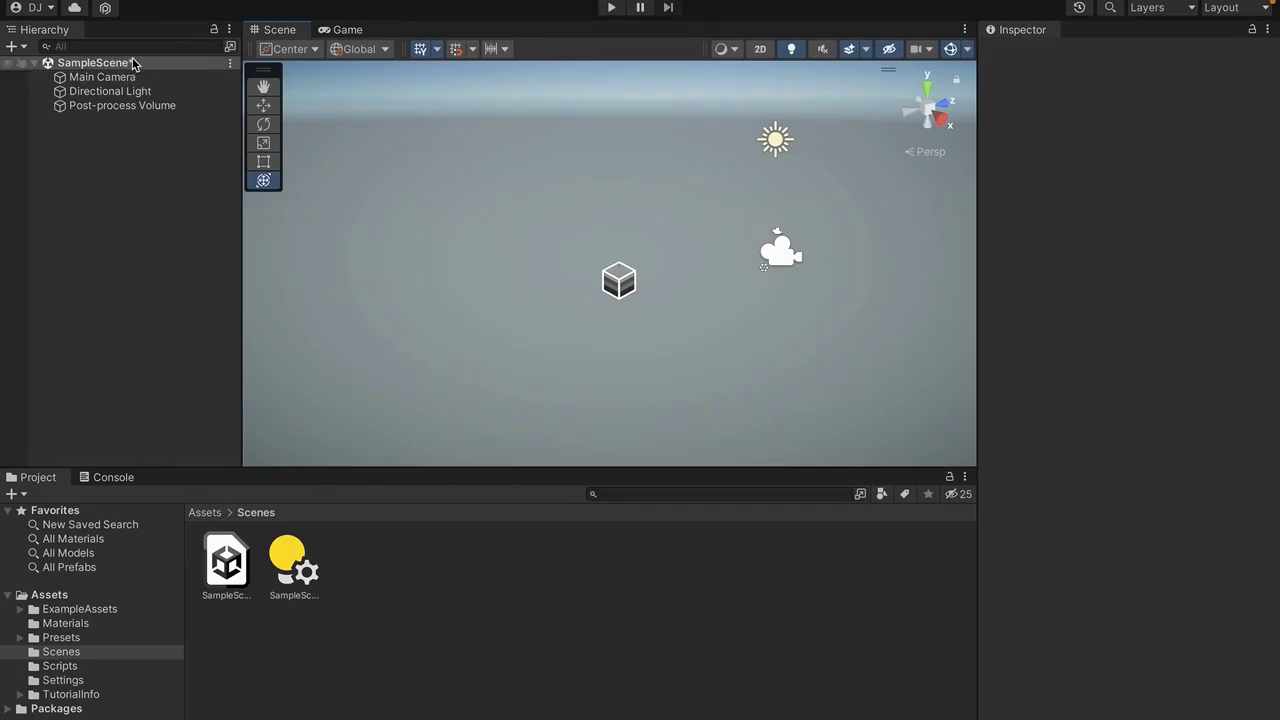
pyautogui.moveTo(420, 277)
pyautogui.mouseDown(button='middle')
pyautogui.moveTo(411, 271)
pyautogui.moveTo(421, 276)
pyautogui.mouseUp(button='middle')
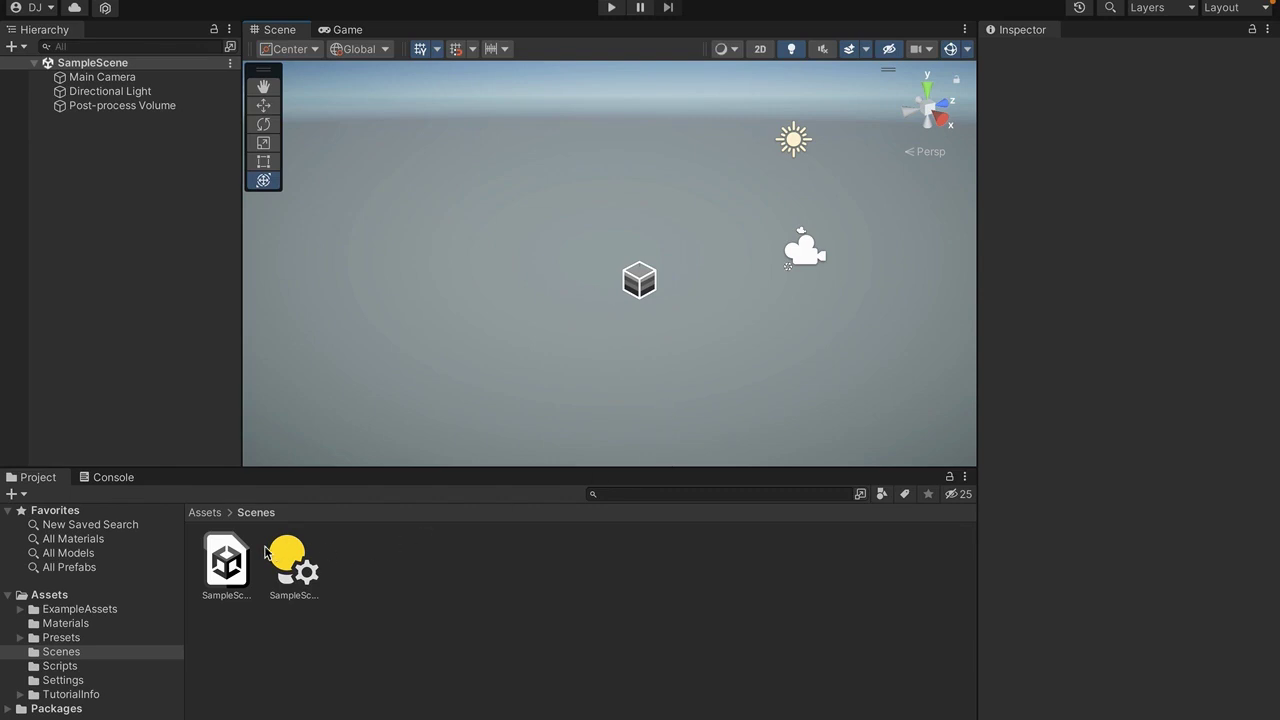
# Step: Open the Scenes folder inside Assets and rename the sample scene file as Level 0
pyautogui.click(443, 548)
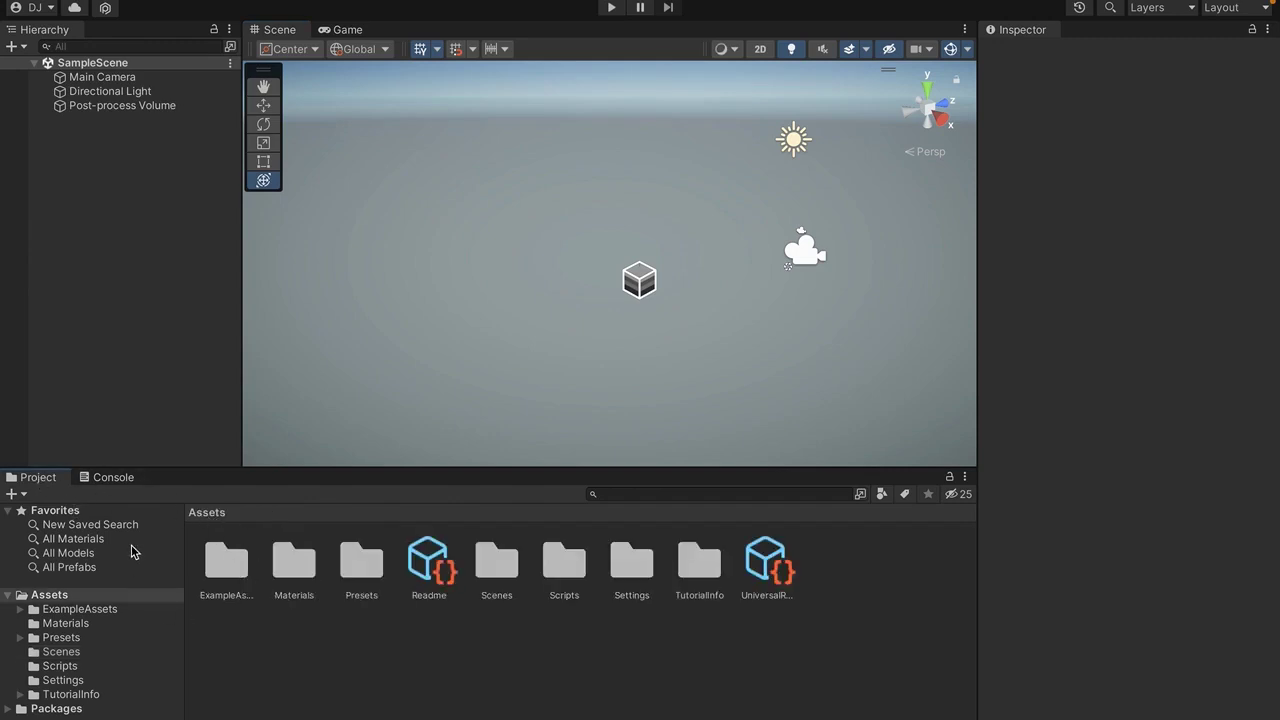
pyautogui.click(496, 578)
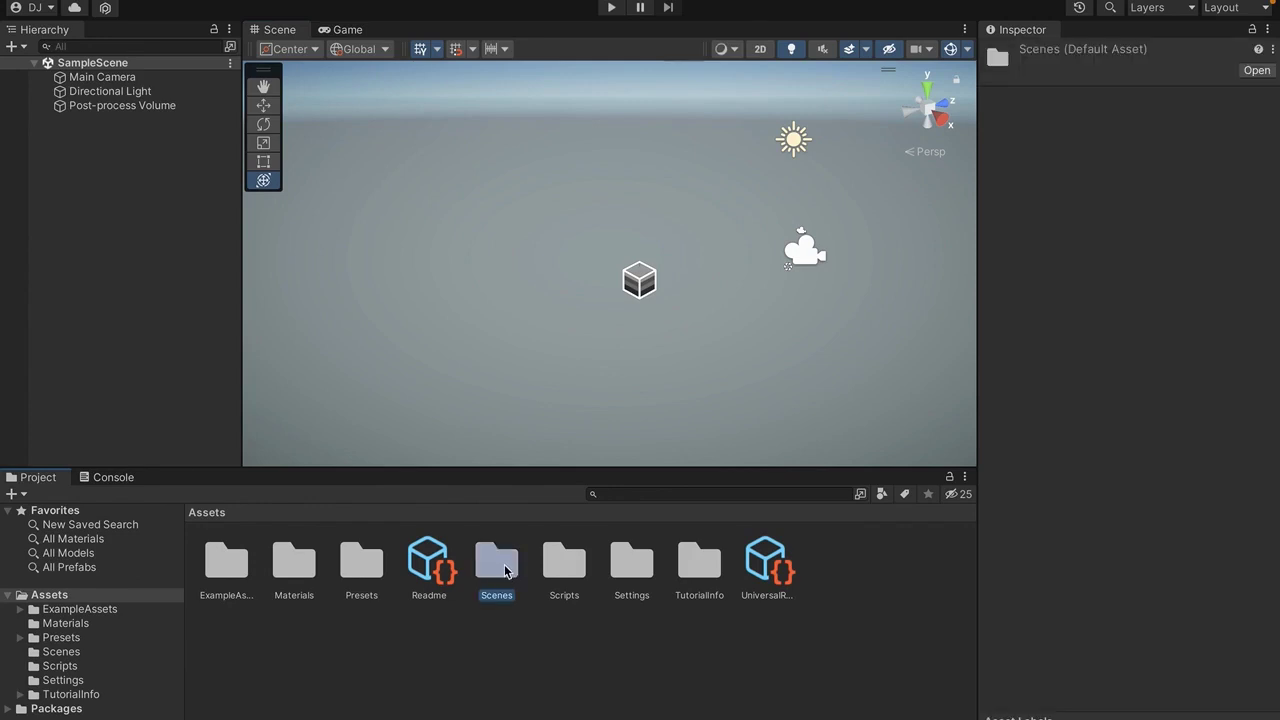
pyautogui.doubleClick(505, 570)
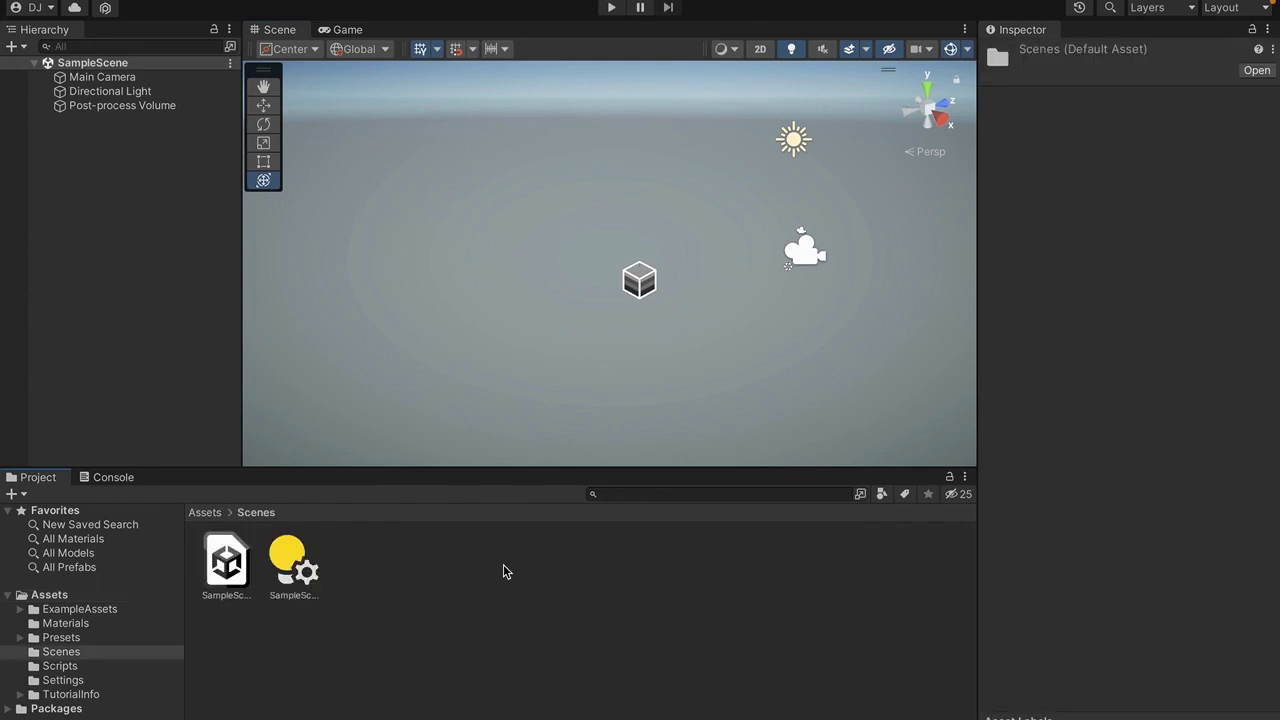
pyautogui.click(231, 568)
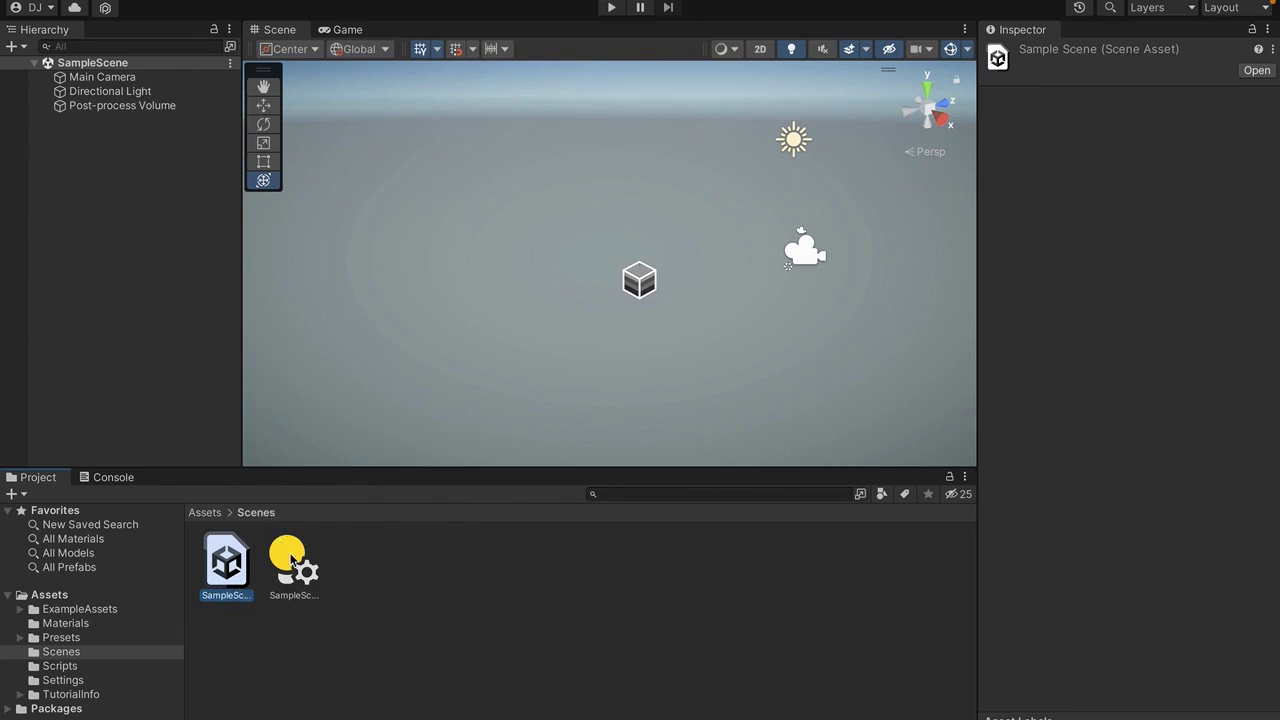
pyautogui.press('F2')
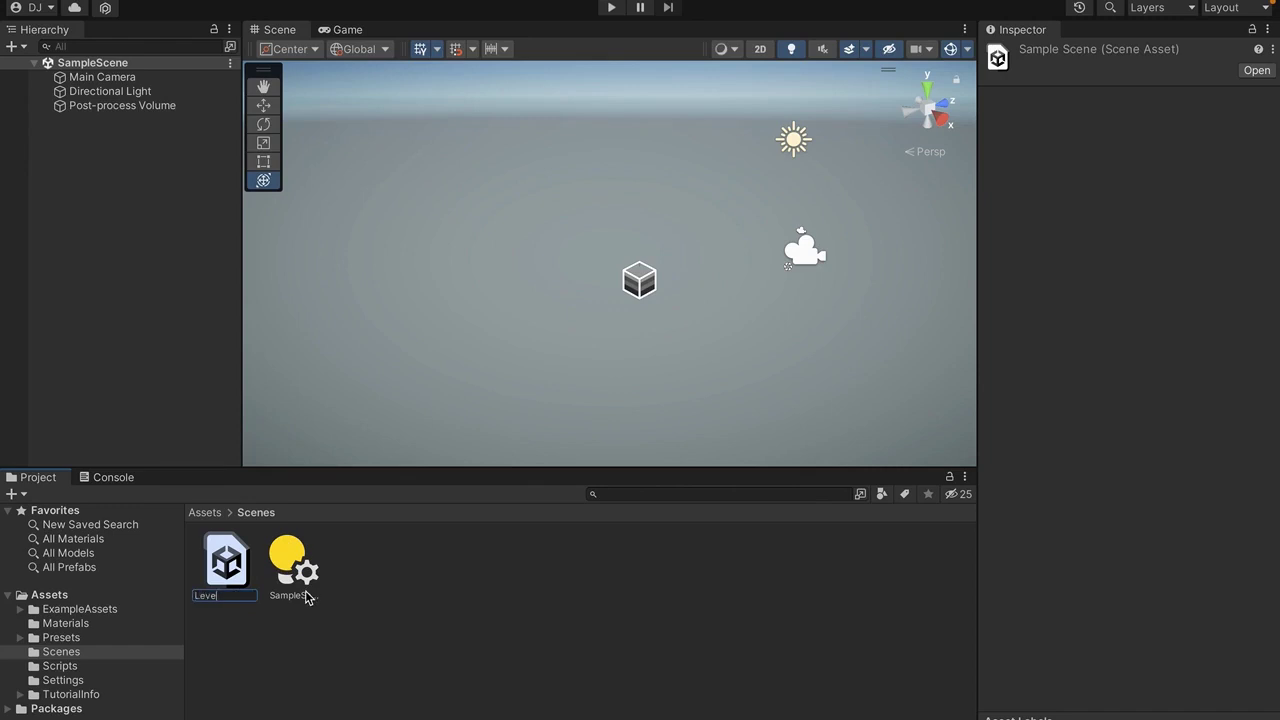
pyautogui.press('Return')
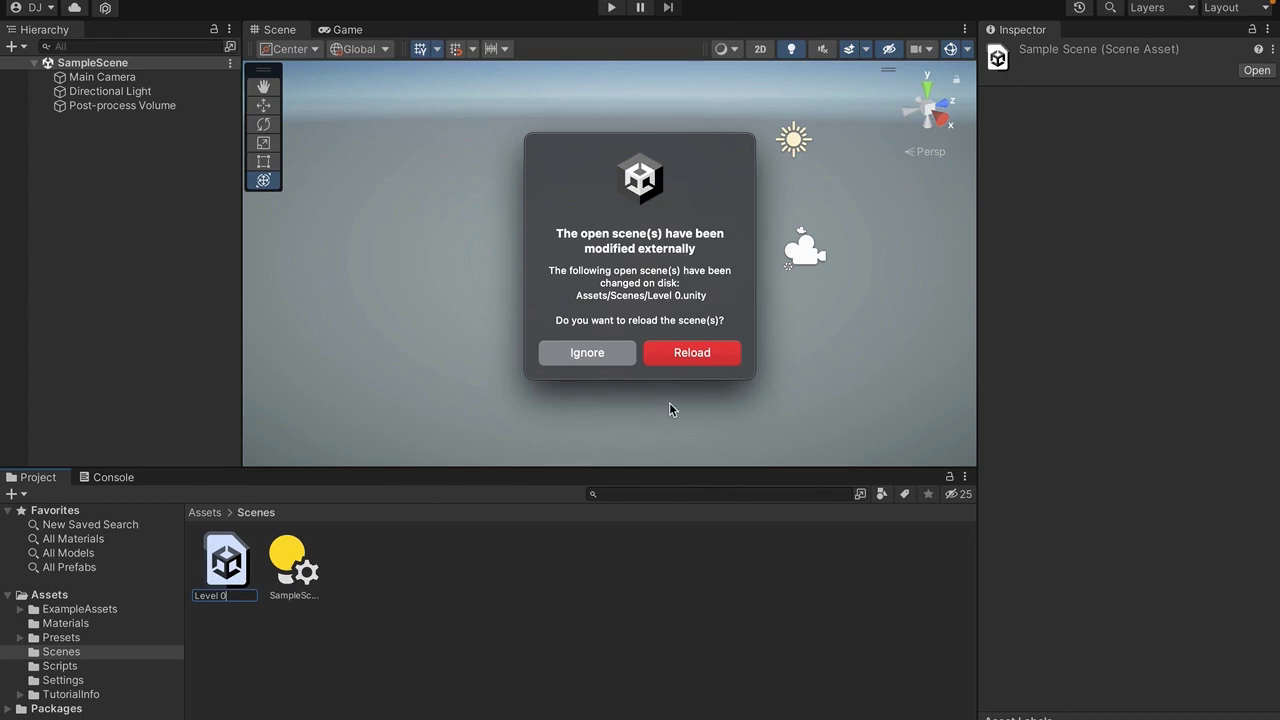
# Step: Reload the renamed Level 0 scene from disk
pyautogui.moveTo(650, 180); pyautogui.dragTo(634, 200)
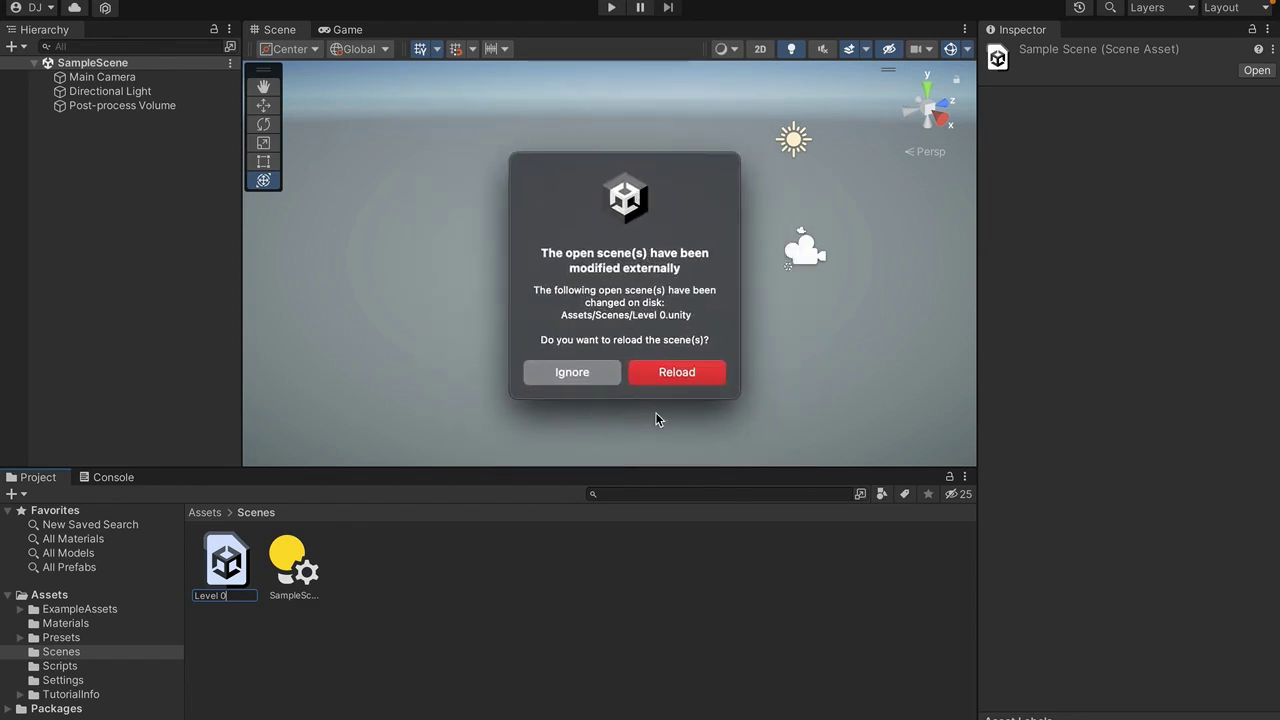
pyautogui.click(667, 373)
pyautogui.moveTo(709, 416); pyautogui.dragTo(660, 436, button='right')
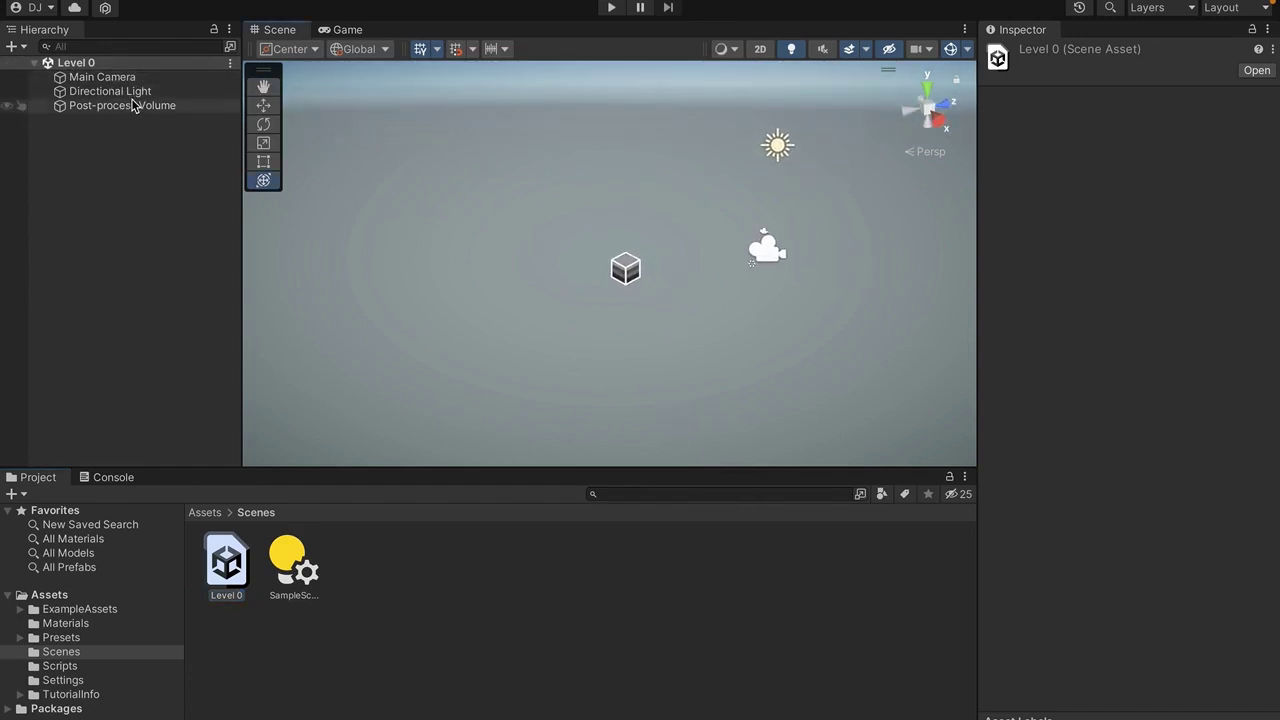
# Step: Rename the Main Camera object in the Level 0 scene as Temporary Main Camera
pyautogui.moveTo(405, 155); pyautogui.dragTo(500, 120, button='right')
pyautogui.click(336, 223)
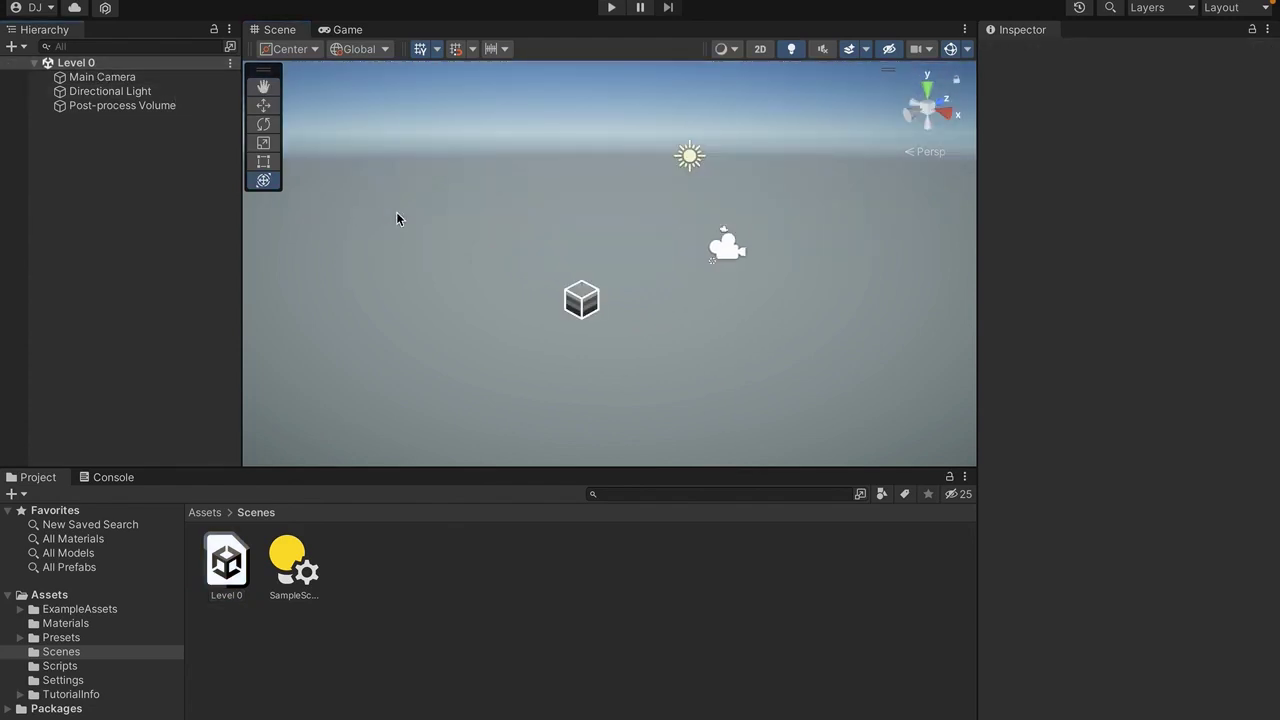
pyautogui.scroll(1, 396, 211)
pyautogui.click(102, 80)
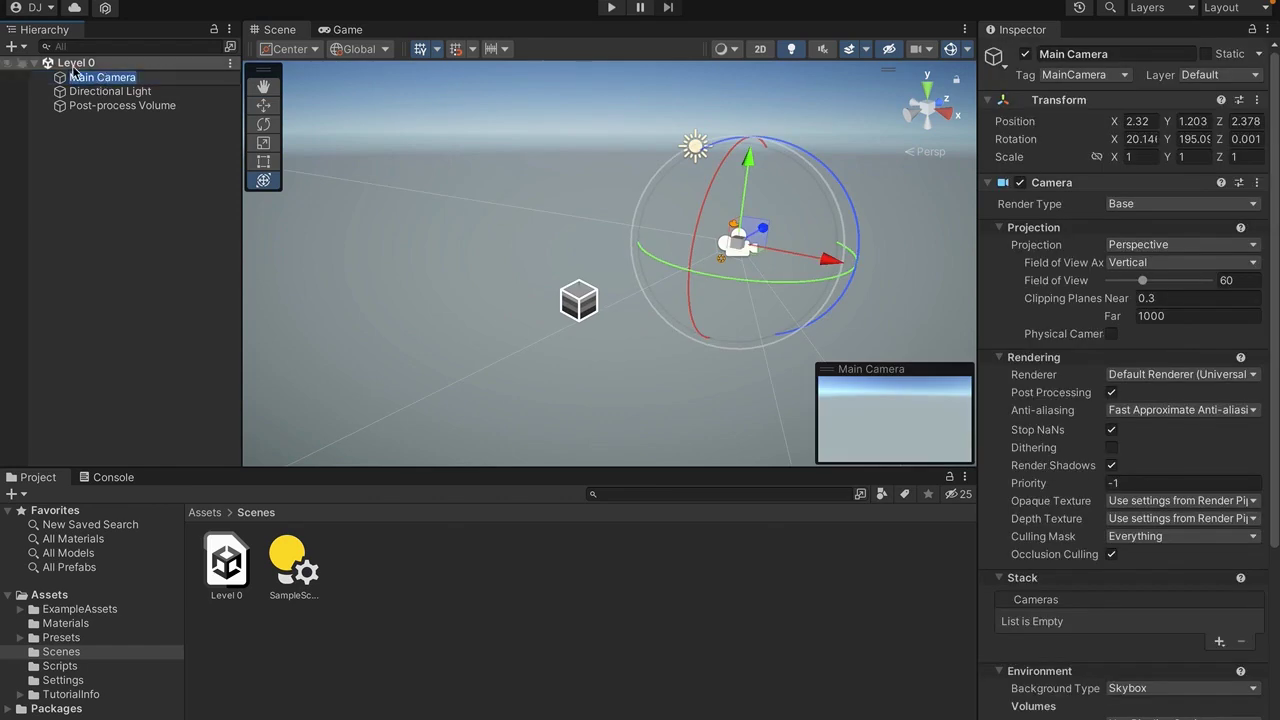
pyautogui.click(73, 72)
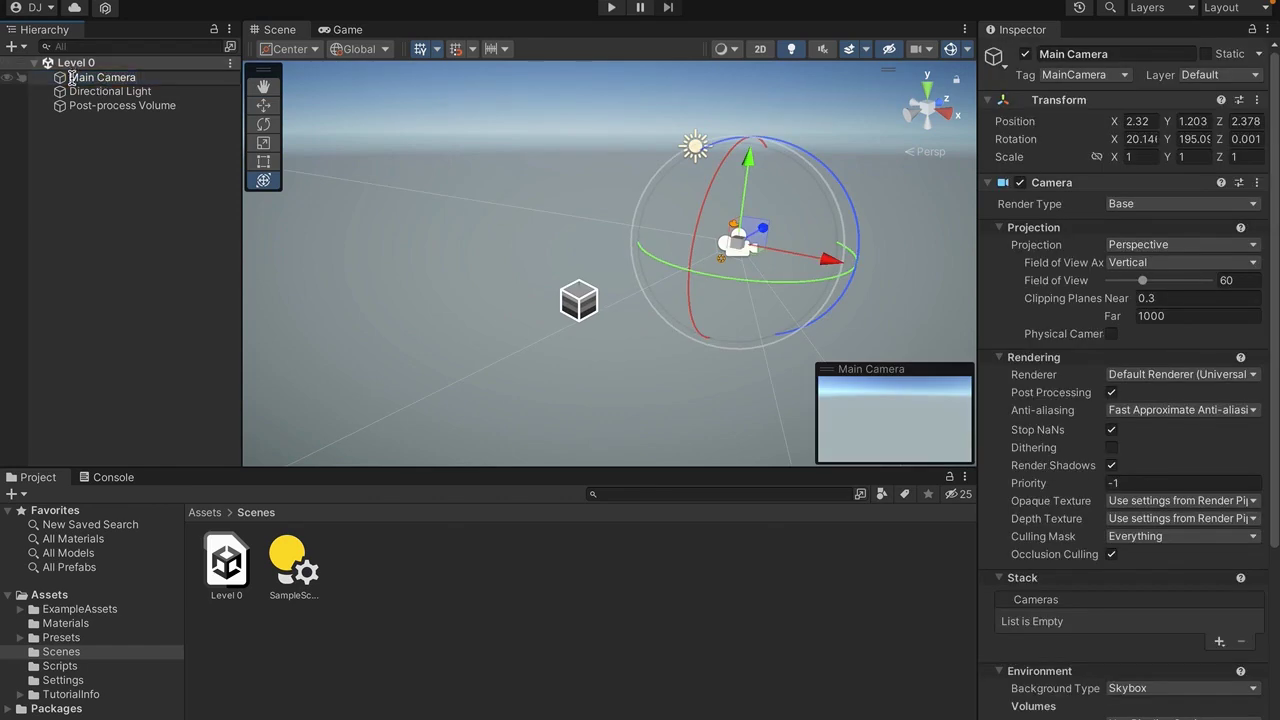
pyautogui.press('shift')
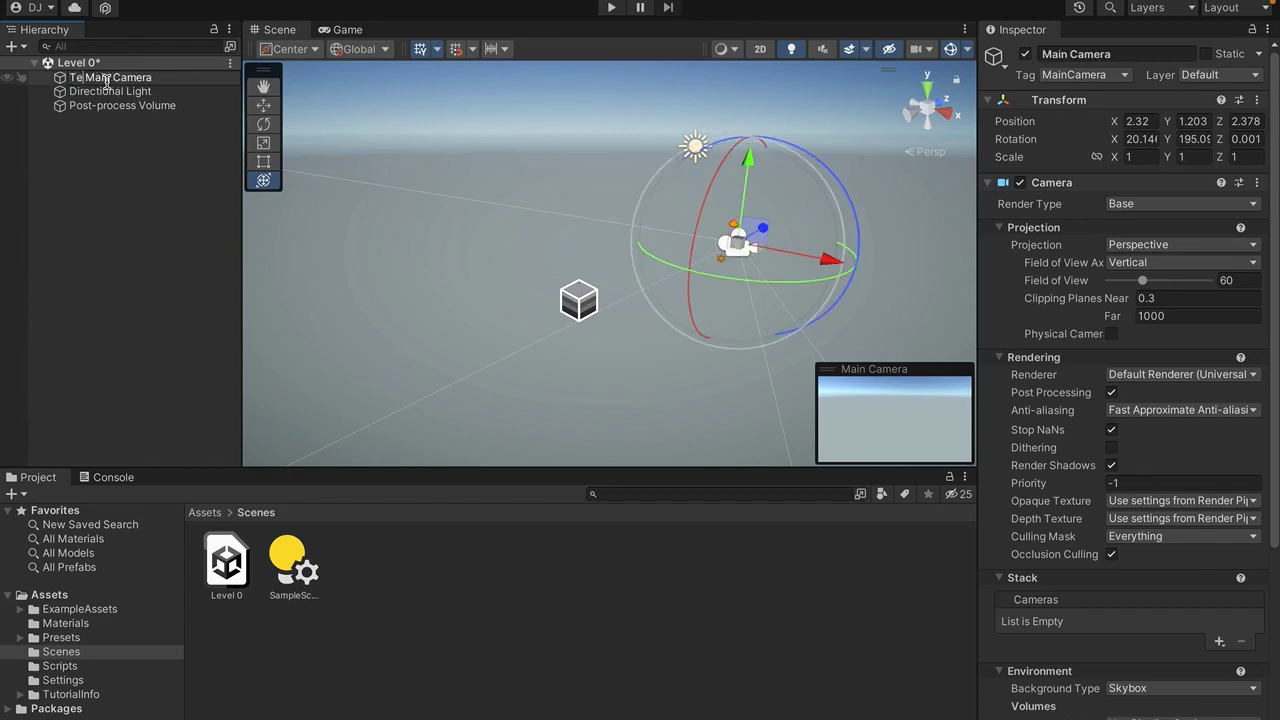
pyautogui.write('Temporary')
pyautogui.press('Return')
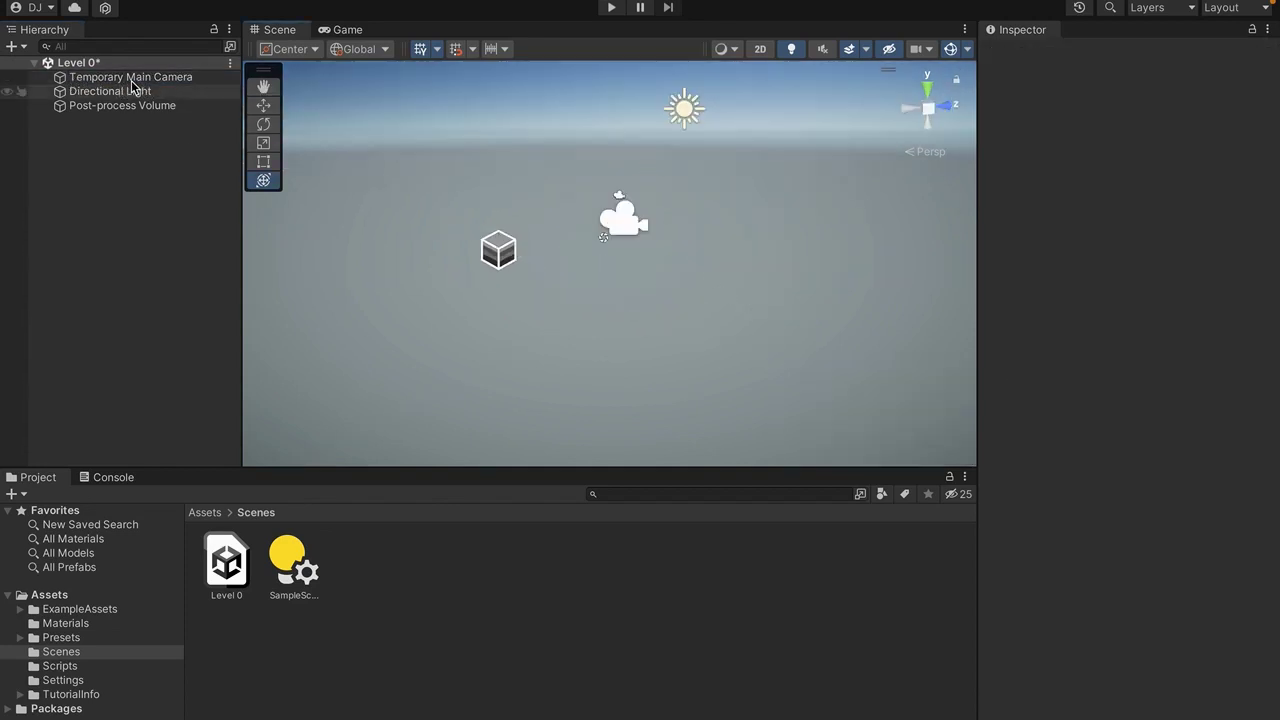
# Step: Examine the Temporary Main Camera and its preview in the scene from several viewing angles
pyautogui.keyDown('alt'); pyautogui.moveTo(346, 152); pyautogui.dragTo(404, 155); pyautogui.keyUp('alt')
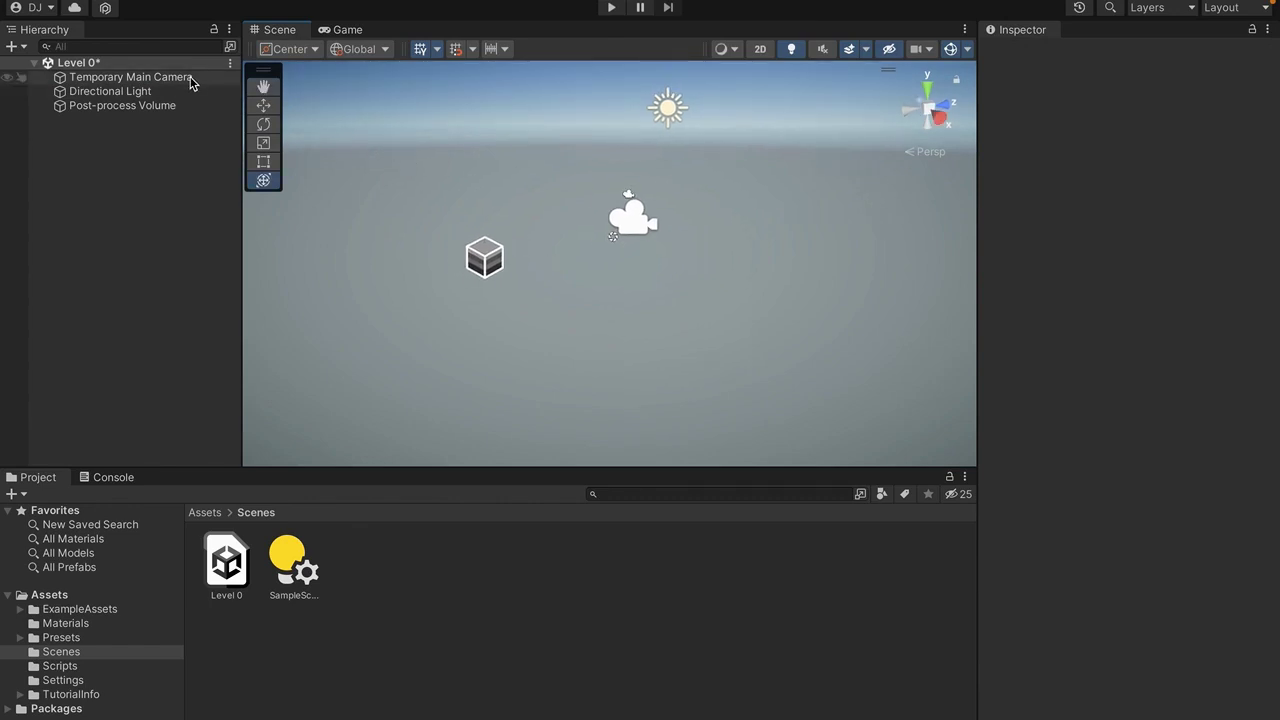
pyautogui.click(175, 82)
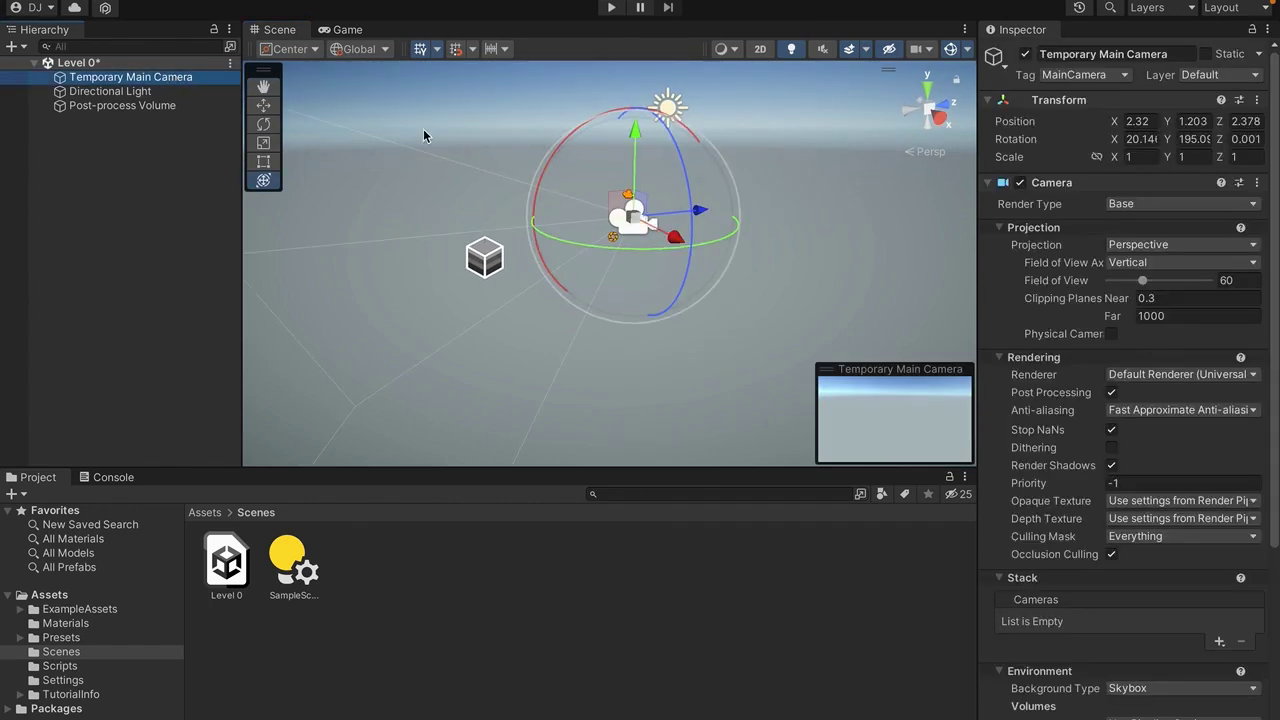
pyautogui.moveTo(531, 151); pyautogui.dragTo(531, 127, button='right')
pyautogui.press('s')
pyautogui.click(531, 125)
pyautogui.keyDown('alt'); pyautogui.moveTo(531, 125); pyautogui.dragTo(544, 140); pyautogui.keyUp('alt')
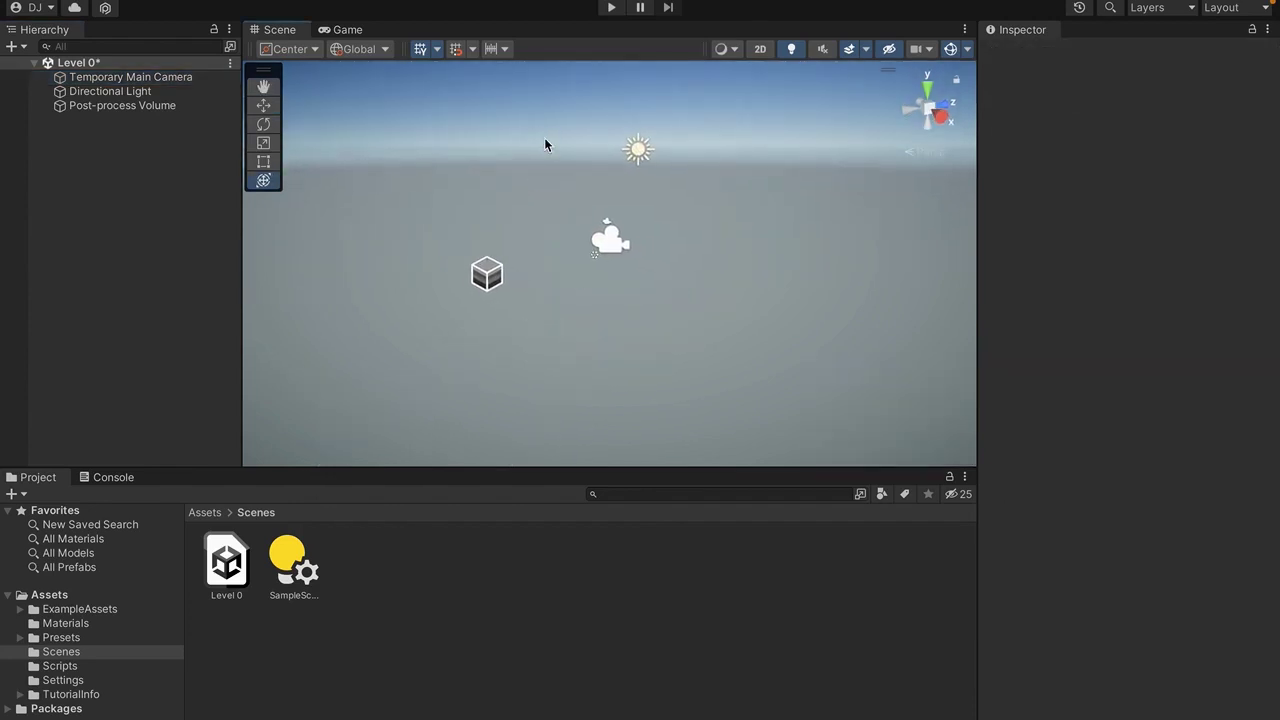
pyautogui.scroll(3, 628, 205)
pyautogui.click(628, 210)
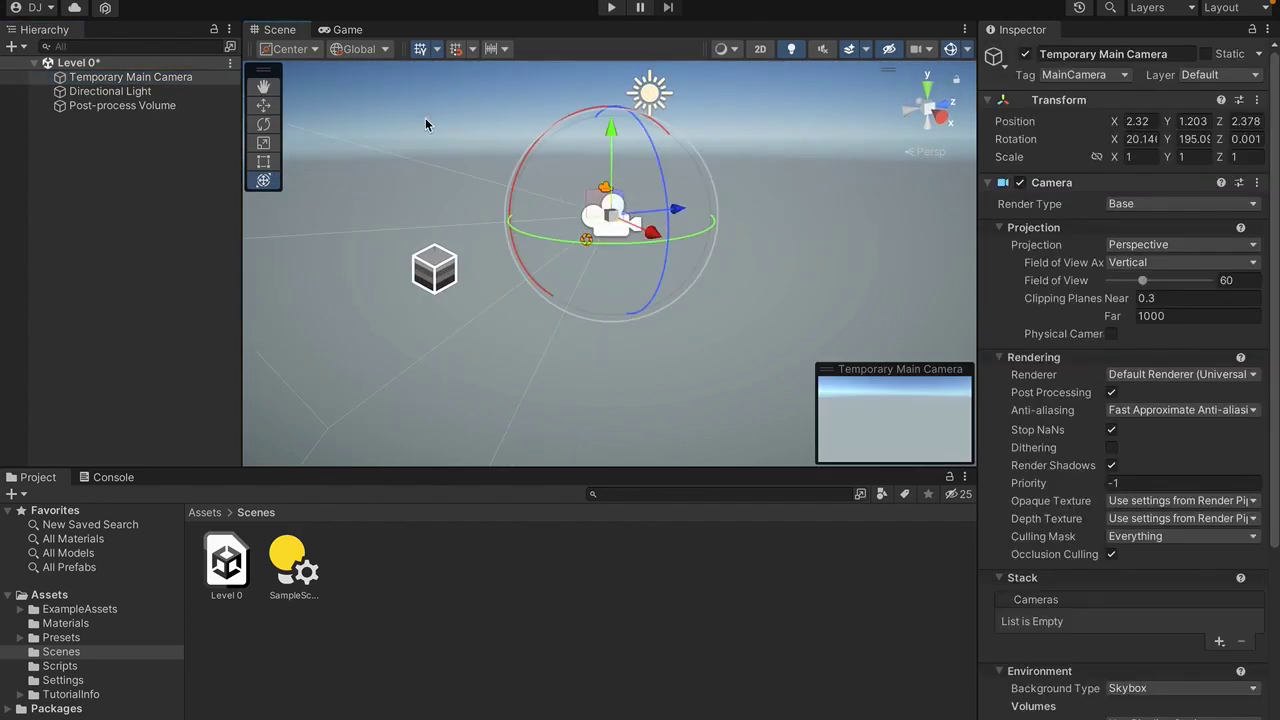
pyautogui.click(415, 106)
pyautogui.keyDown('alt'); pyautogui.moveTo(415, 106); pyautogui.dragTo(515, 188); pyautogui.keyUp('alt')
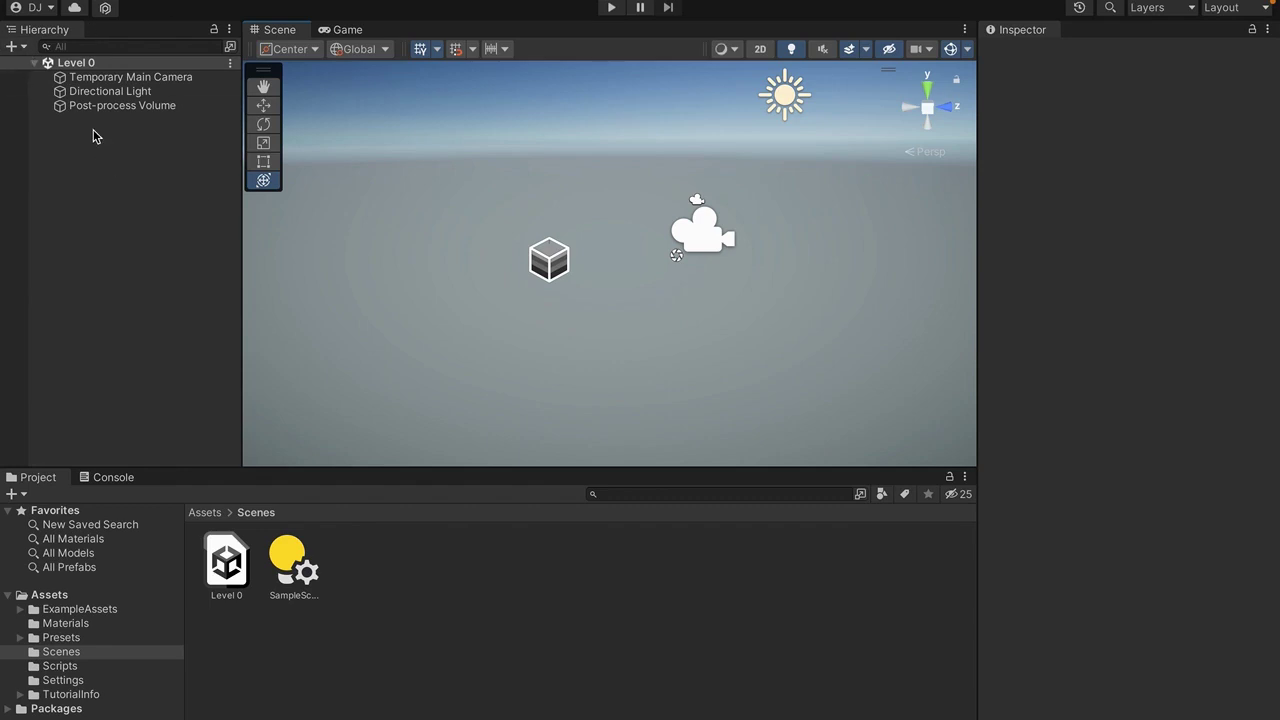
# Step: Add a 3D Cube object to the Level 0 scene and look at it from close by
pyautogui.click(12, 47)
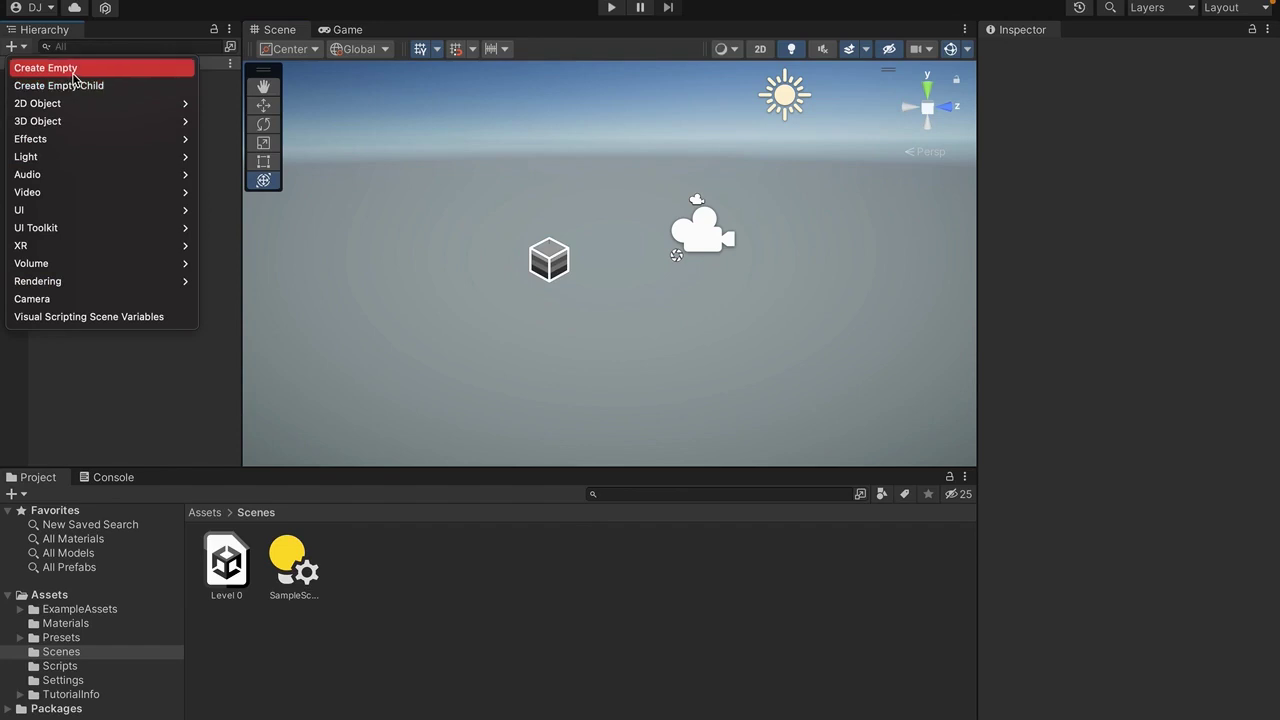
pyautogui.moveTo(60, 128)
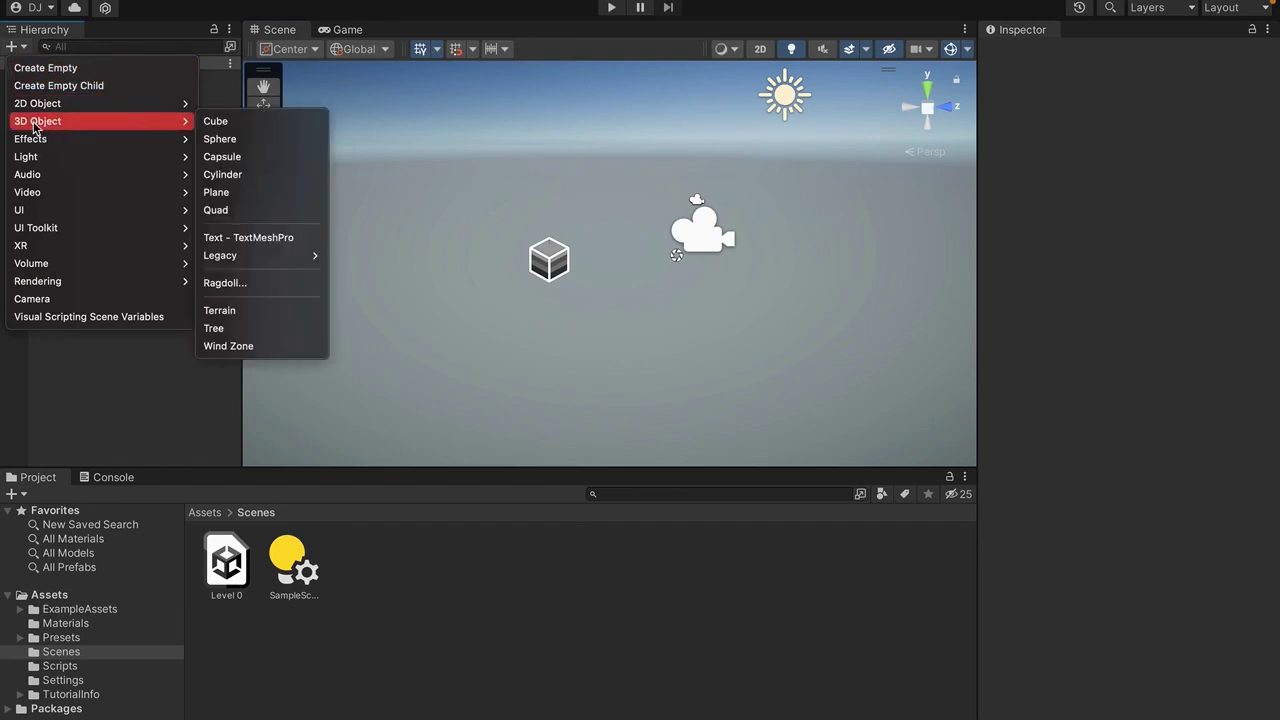
pyautogui.click(229, 123)
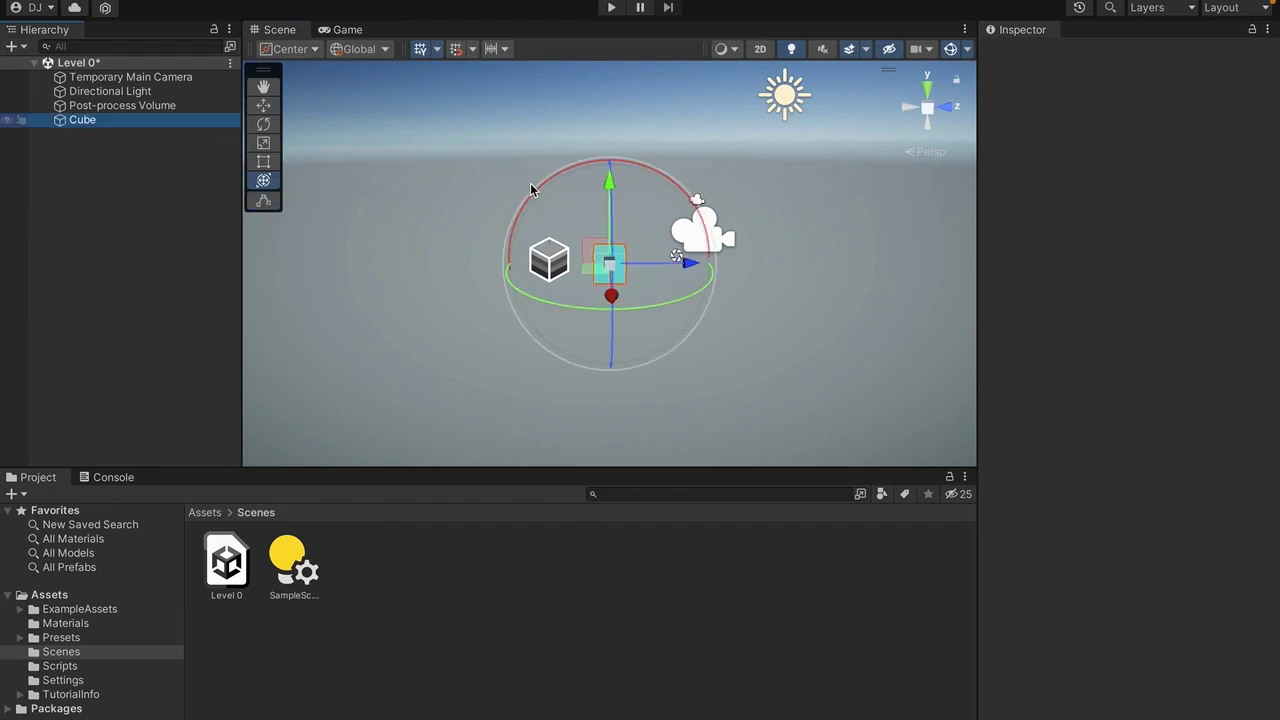
pyautogui.moveTo(610, 251); pyautogui.dragTo(900, 294, button='right')
pyautogui.press('a')
pyautogui.keyDown('alt'); pyautogui.moveTo(900, 296); pyautogui.dragTo(417, 143); pyautogui.keyUp('alt')
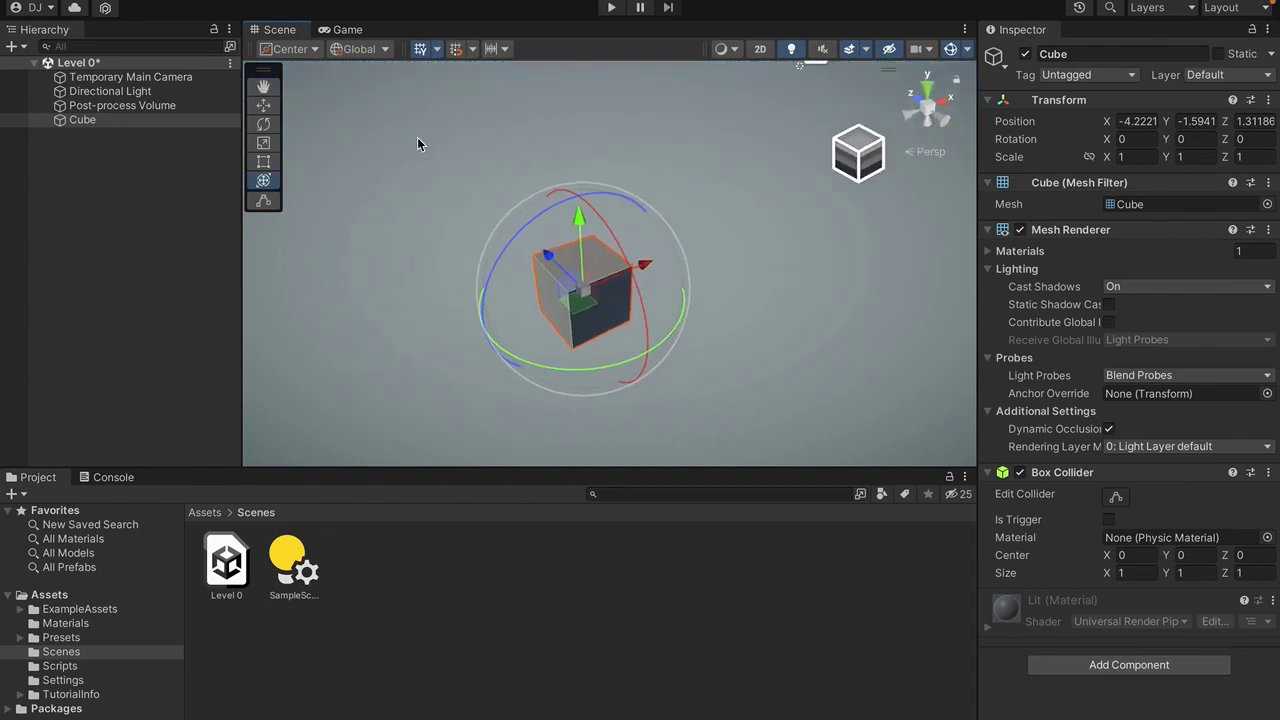
# Step: Try the Move, Rotate, Scale, Rect and Transform tools on the cube, ending with the Move tool
pyautogui.click(263, 105)
pyautogui.click(263, 124)
pyautogui.click(263, 142)
pyautogui.click(263, 161)
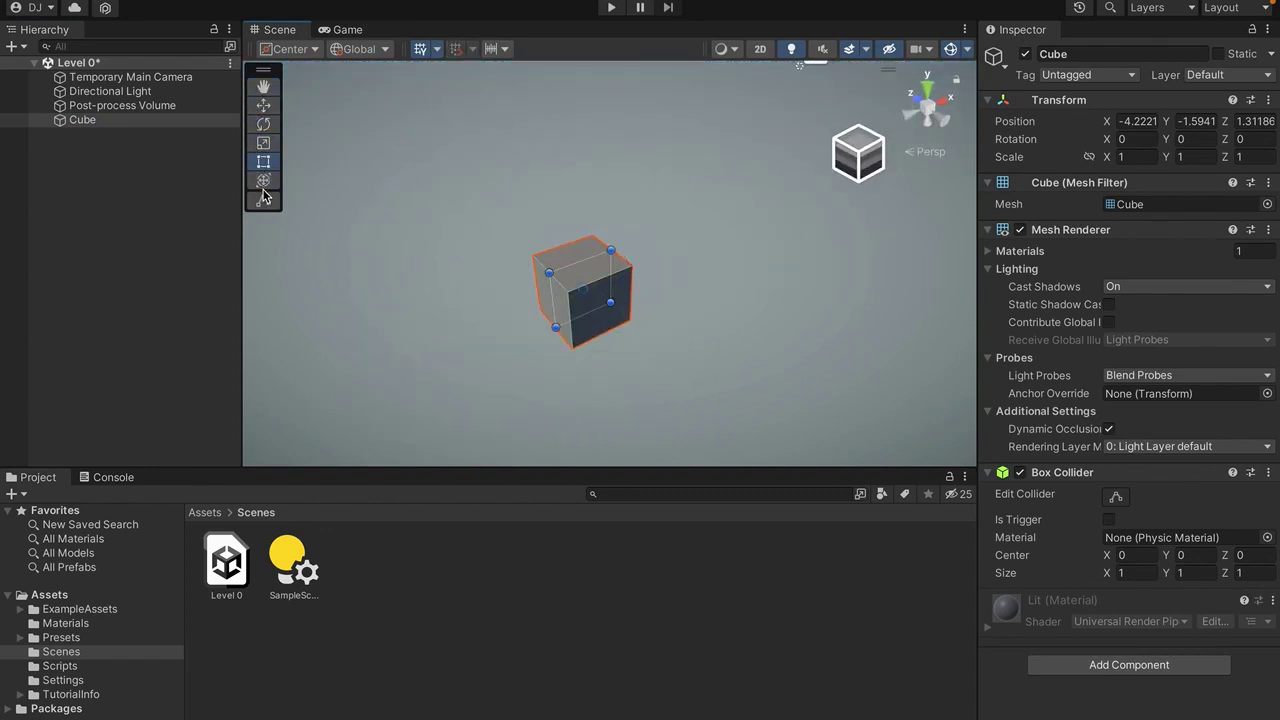
pyautogui.click(263, 180)
pyautogui.click(263, 105)
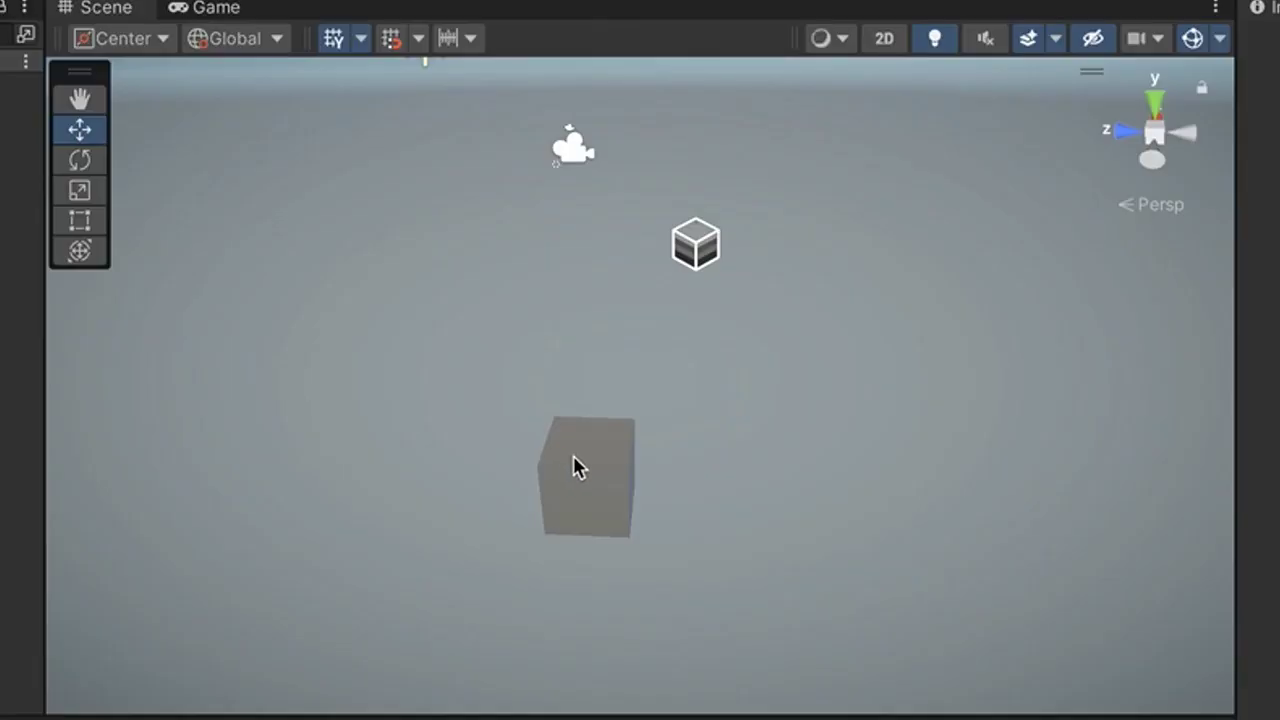
# Step: Select the cube and shift it along the Z axis to about 2.15 with the Move tool
pyautogui.click(574, 458)
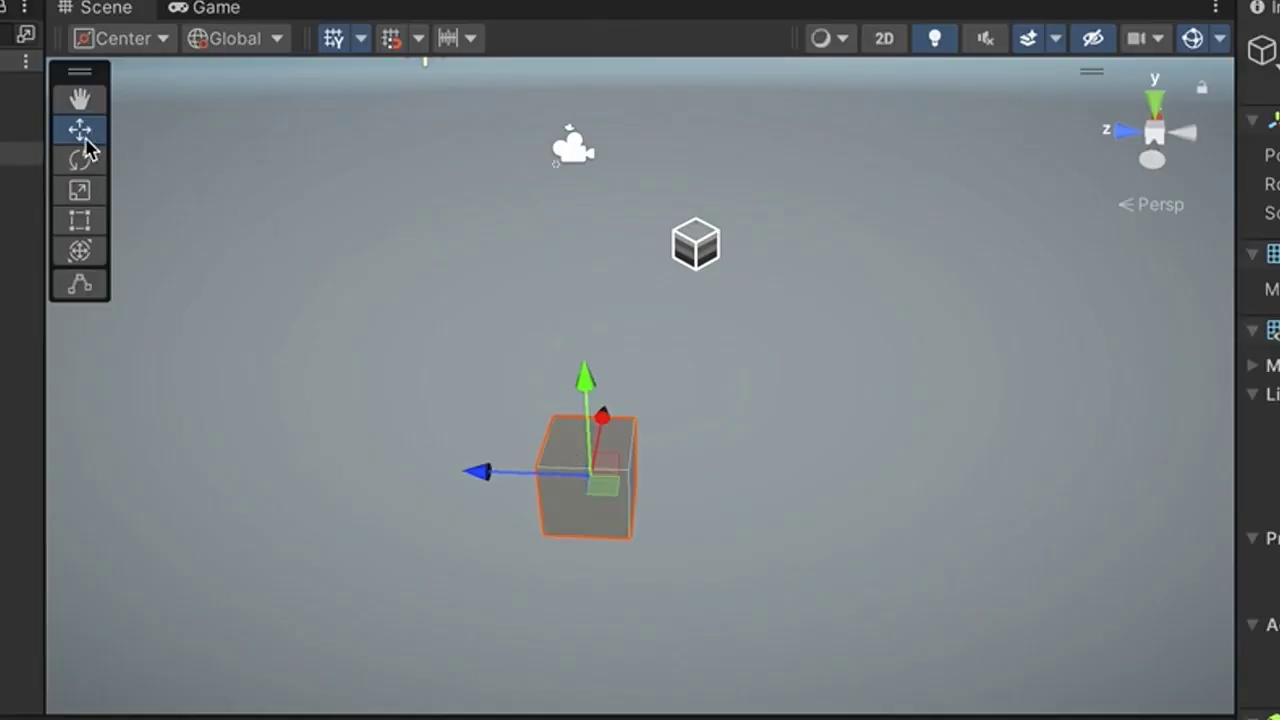
pyautogui.moveTo(591, 389); pyautogui.dragTo(466, 497)
pyautogui.click(391, 497)
pyautogui.click(578, 478)
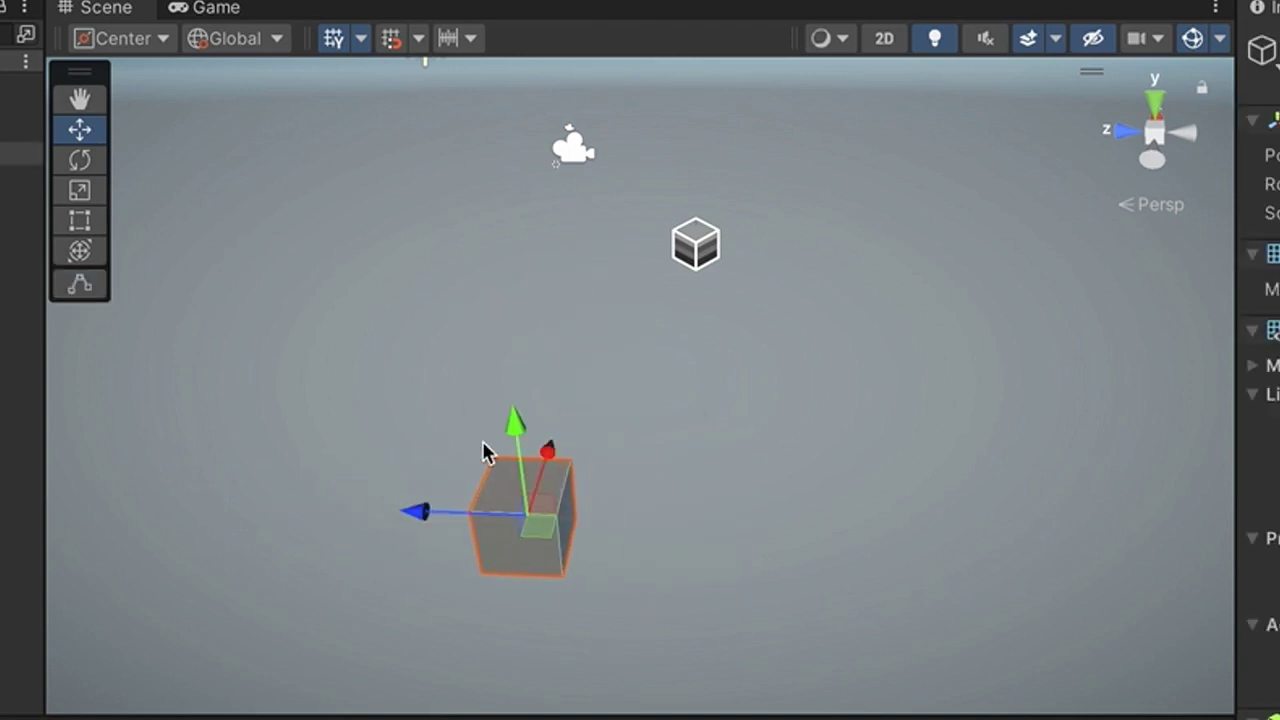
pyautogui.moveTo(512, 445); pyautogui.dragTo(3, 110)
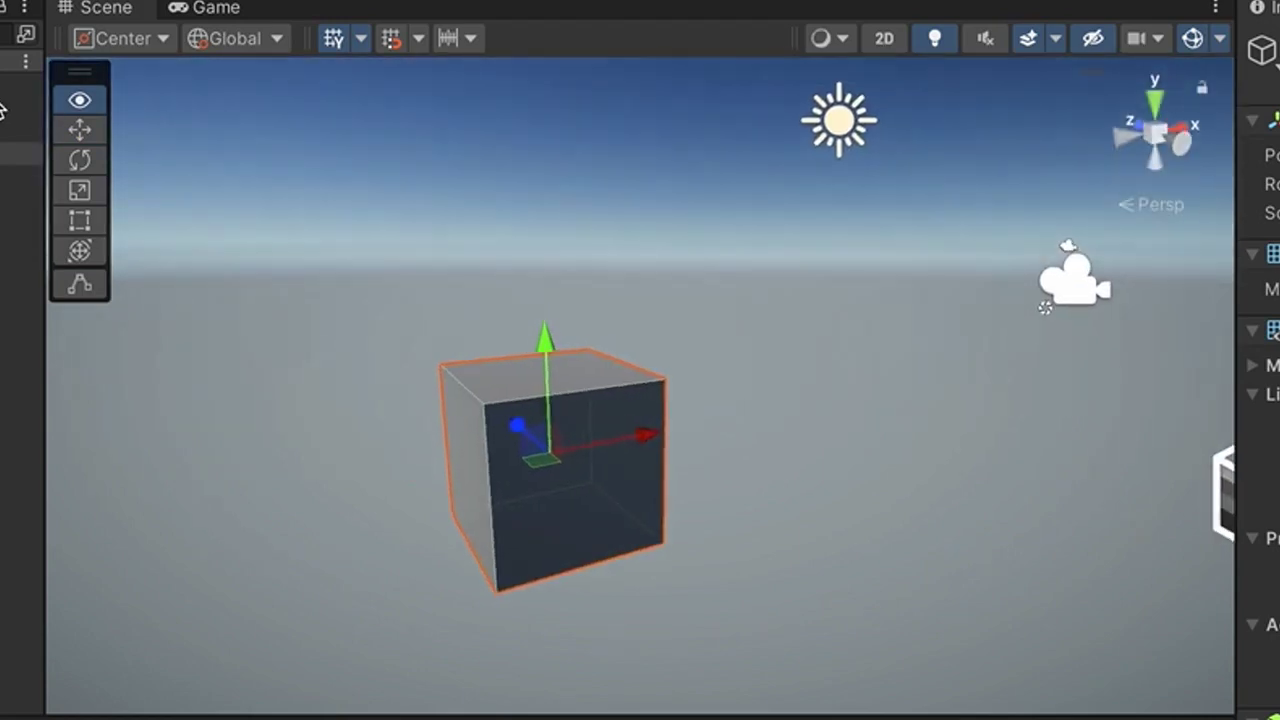
# Step: Raise the cube along the Y axis to a position of about 0.7
pyautogui.press('w')
pyautogui.moveTo(3, 110); pyautogui.dragTo(556, 362, button='right')
pyautogui.press('s')
pyautogui.moveTo(555, 356); pyautogui.dragTo(555, 360)
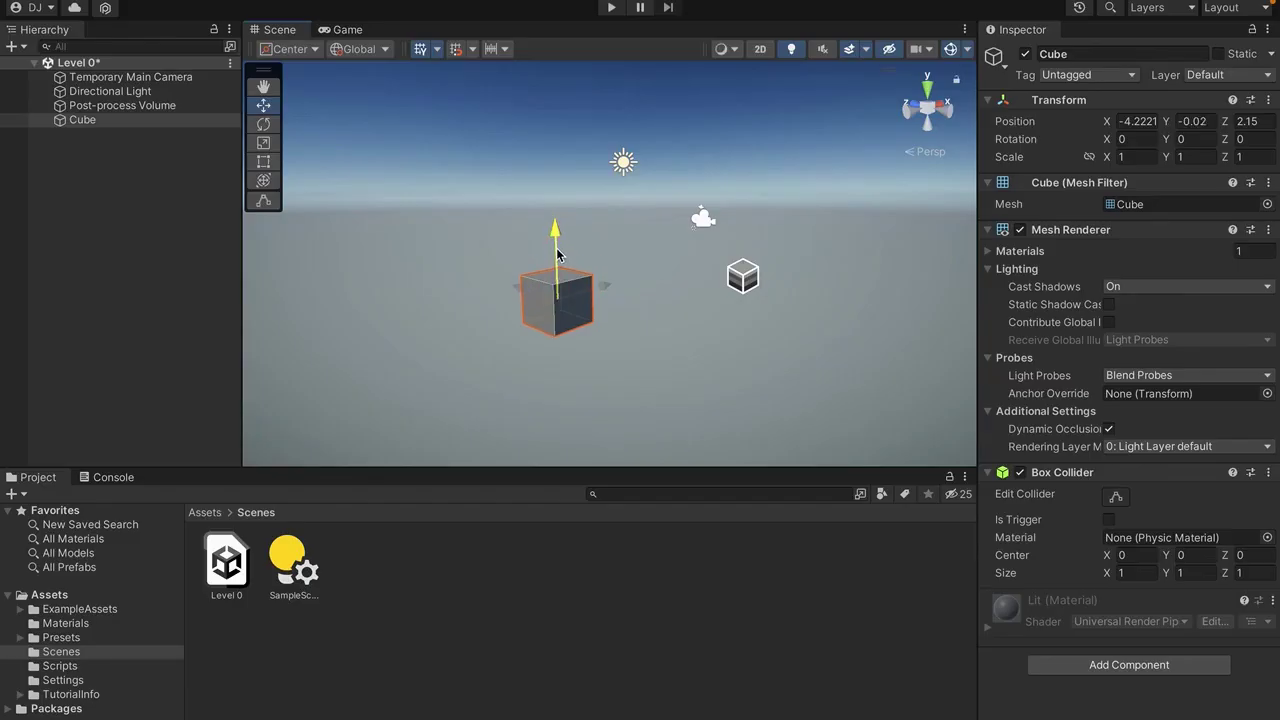
pyautogui.moveTo(556, 254); pyautogui.dragTo(634, 220)
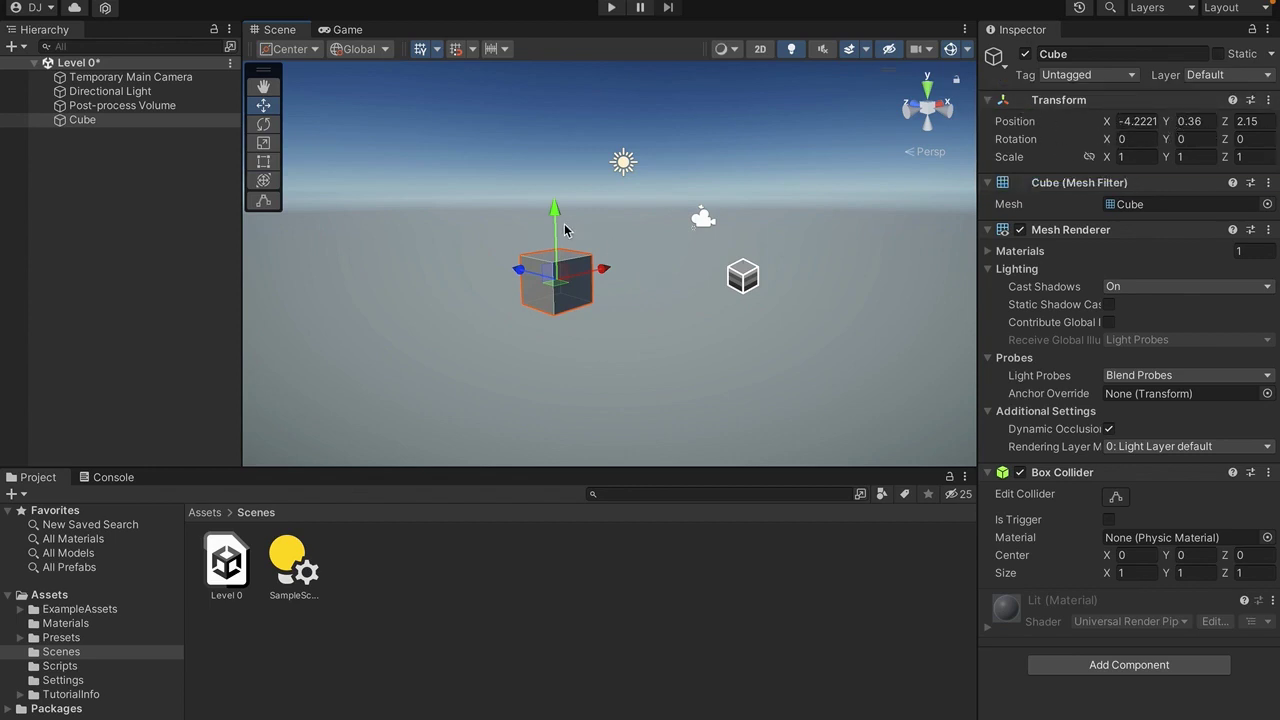
pyautogui.moveTo(556, 222); pyautogui.dragTo(570, 187)
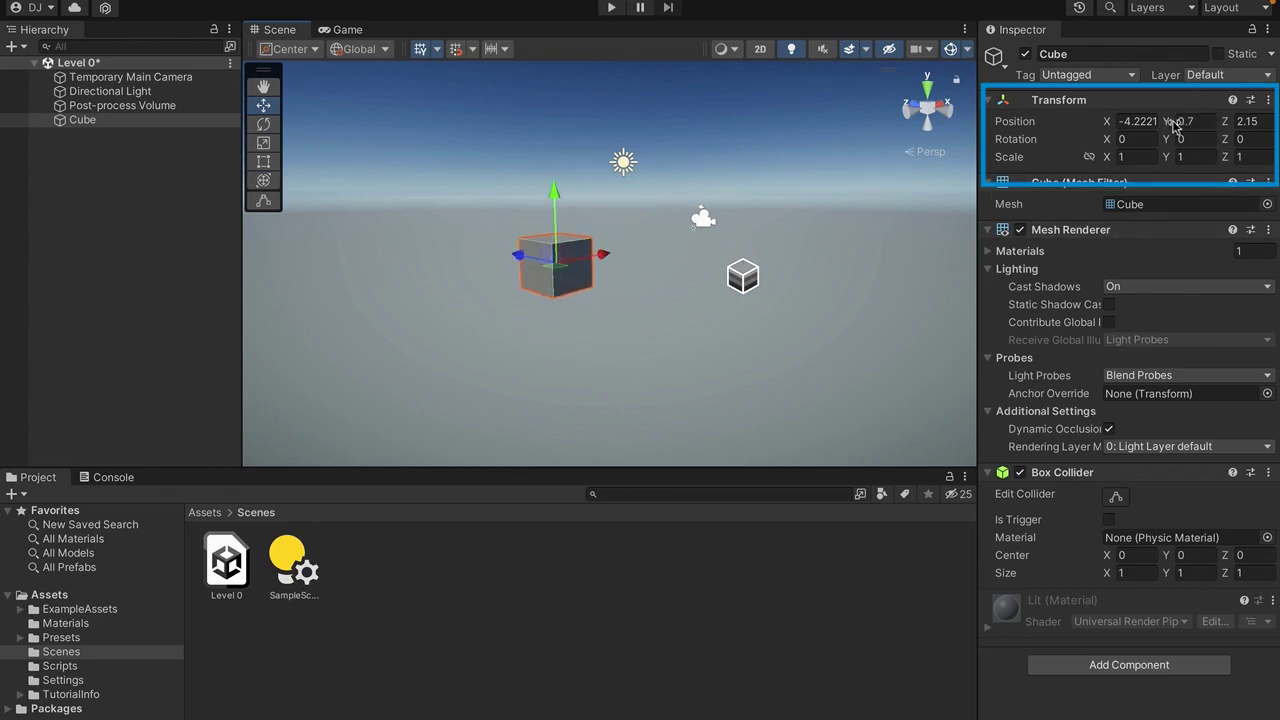
# Step: Move the cube along its three axes to about X -5.28, Y 0.42, Z 0.98
pyautogui.moveTo(603, 254); pyautogui.dragTo(564, 321)
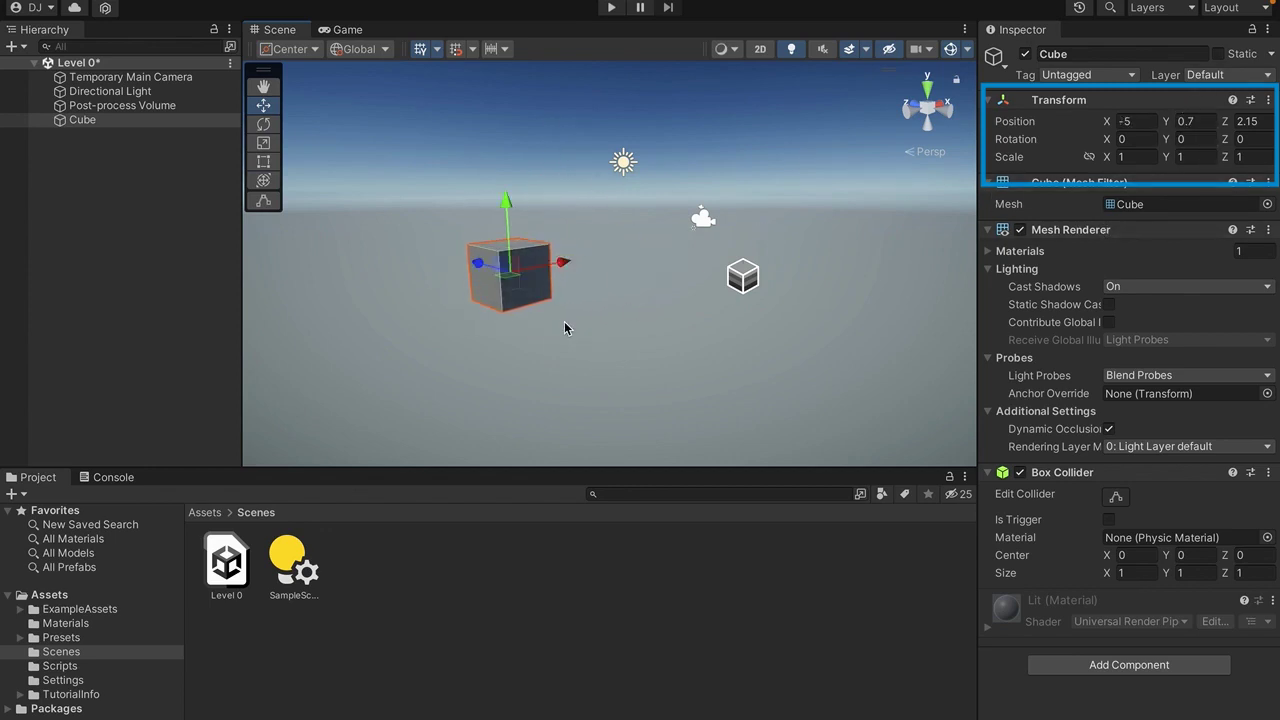
pyautogui.moveTo(479, 266); pyautogui.dragTo(516, 277)
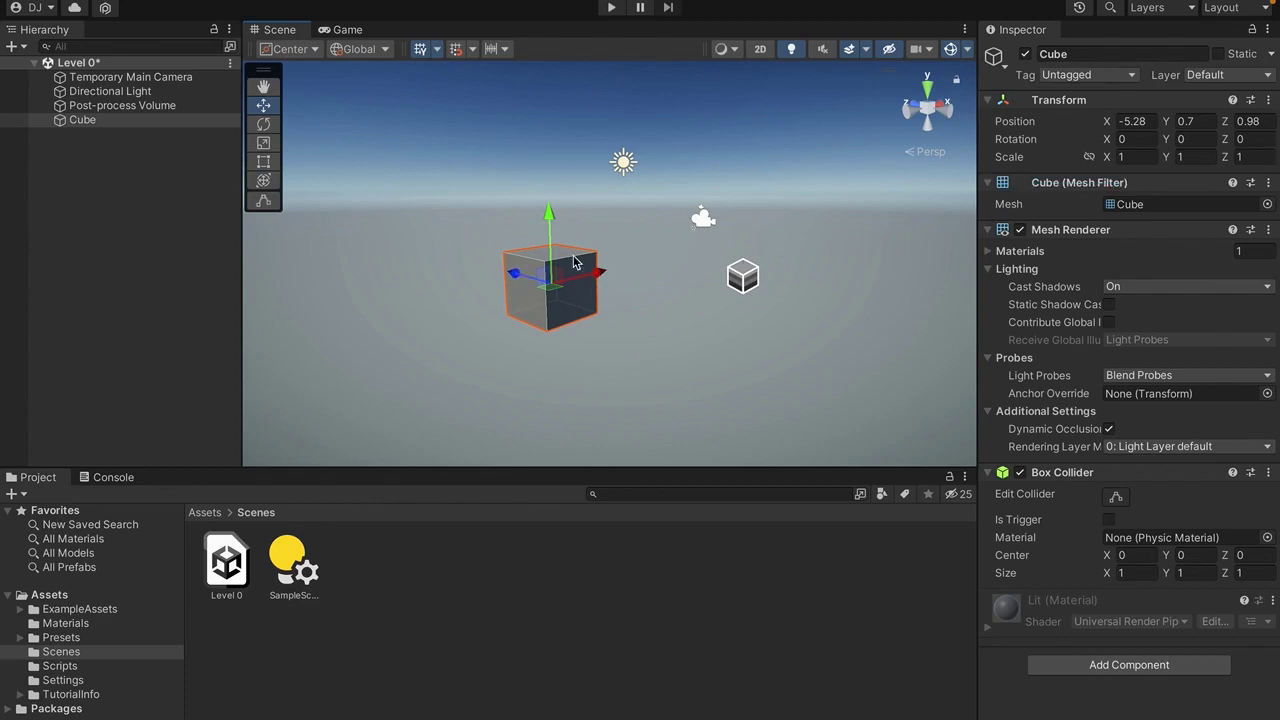
pyautogui.moveTo(549, 236)
pyautogui.mouseDown()
pyautogui.moveTo(560, 266)
pyautogui.moveTo(563, 254)
pyautogui.mouseUp()
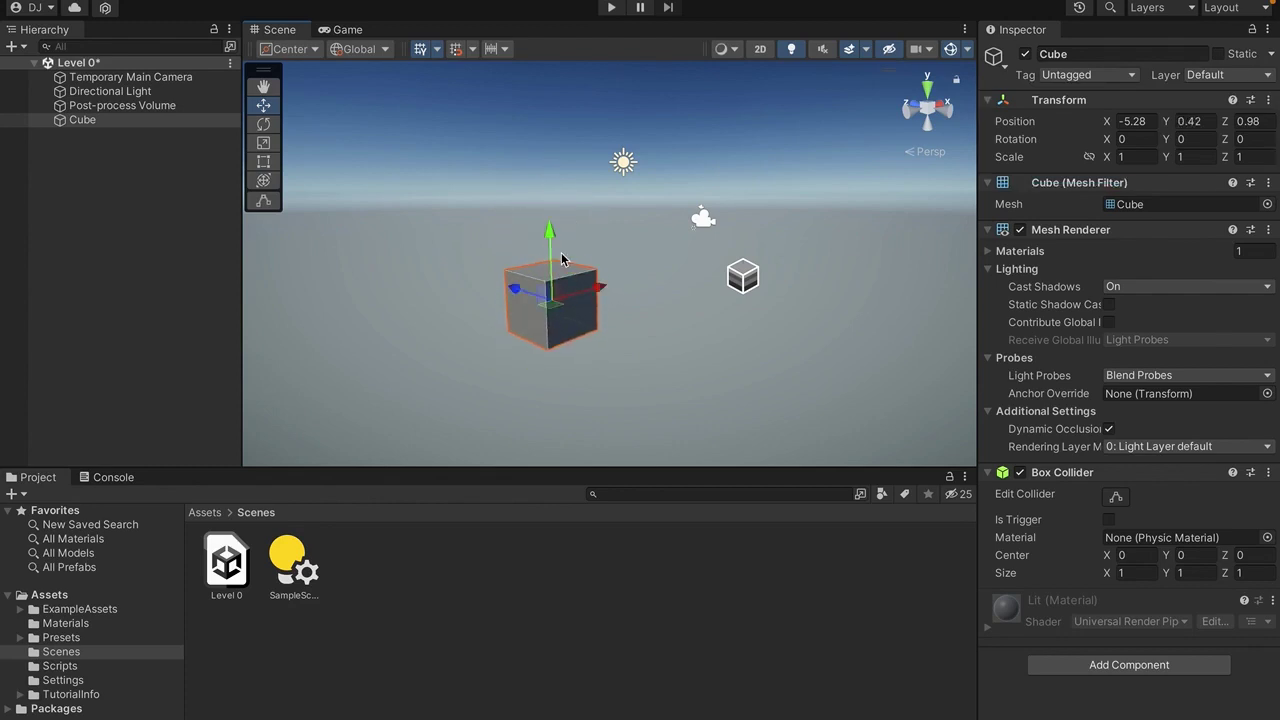
# Step: Flatten the cube with the Scale tool to a Y scale of about 0.10 and lower it to about Y -1.56
pyautogui.moveTo(563, 254); pyautogui.dragTo(565, 254, button='right')
pyautogui.press('a')
pyautogui.keyDown('alt'); pyautogui.moveTo(565, 255); pyautogui.dragTo(498, 289); pyautogui.keyUp('alt')
pyautogui.click(498, 287)
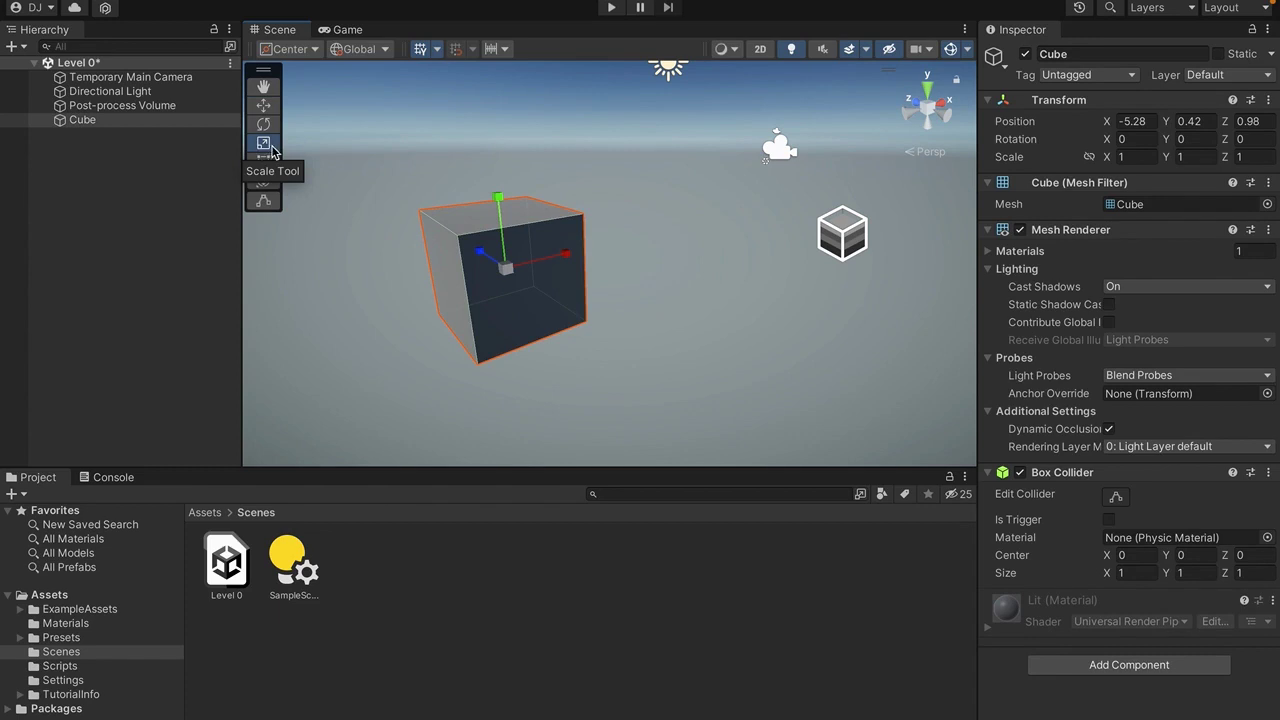
pyautogui.press('f')
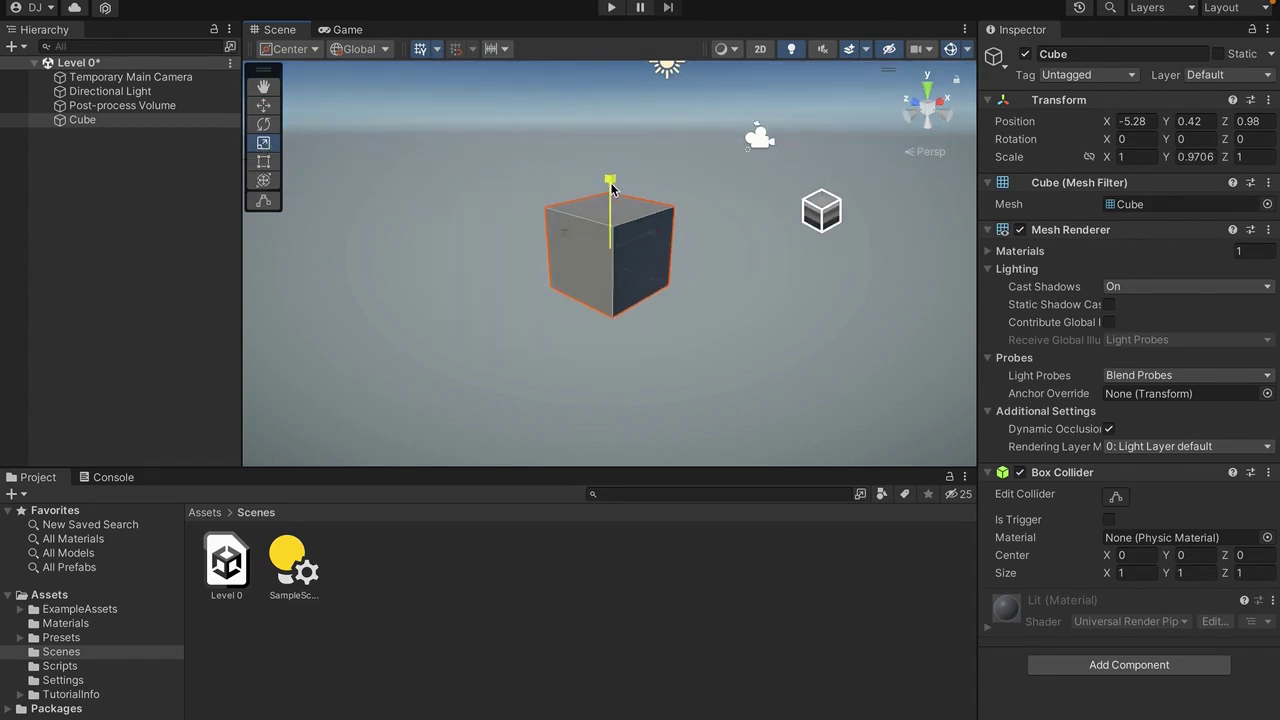
pyautogui.moveTo(612, 188); pyautogui.dragTo(363, 346)
pyautogui.press('w')
pyautogui.moveTo(363, 350); pyautogui.dragTo(361, 417, button='right')
pyautogui.scroll(-4, 494, 360)
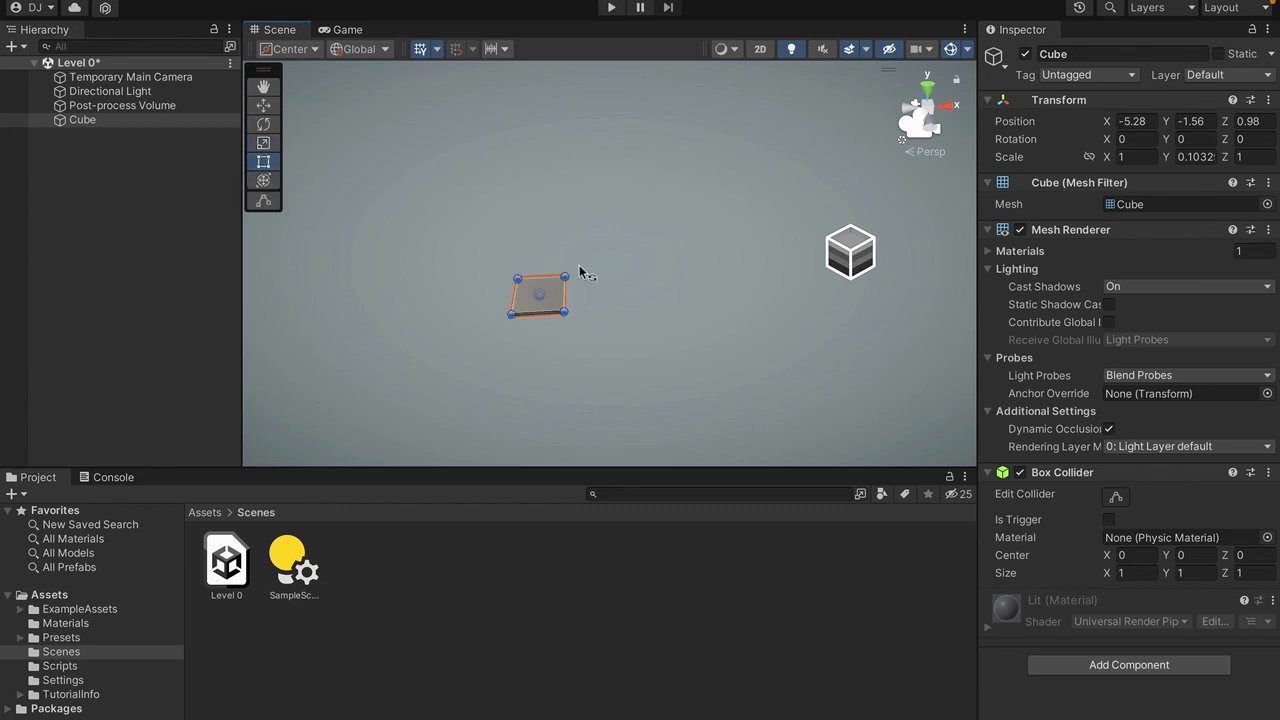
# Step: Enlarge the flattened cube with the Rect tool into a wide slab with X and Z scales of about 7.85
pyautogui.keyDown('alt'); pyautogui.moveTo(585, 273); pyautogui.dragTo(587, 335); pyautogui.keyUp('alt')
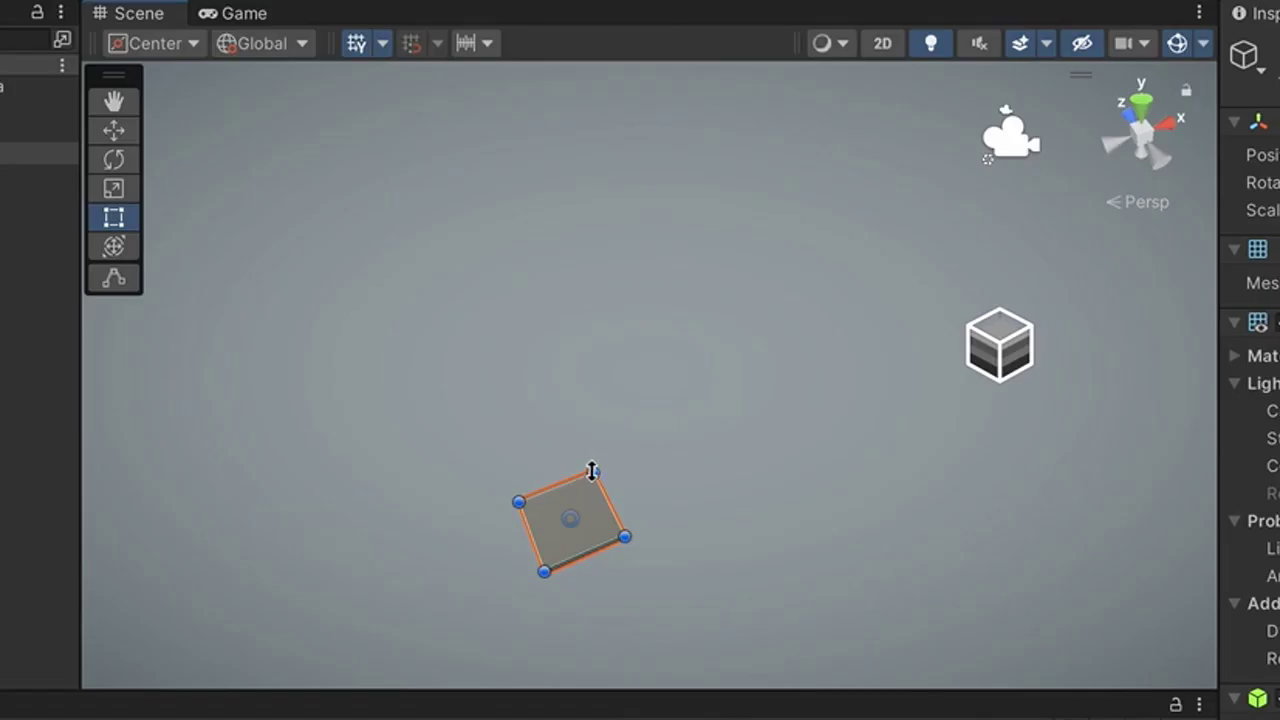
pyautogui.moveTo(592, 470); pyautogui.dragTo(842, 186)
pyautogui.press('w')
pyautogui.moveTo(701, 335); pyautogui.dragTo(768, 190, button='right')
pyautogui.press('s')
pyautogui.moveTo(753, 192); pyautogui.dragTo(703, 347)
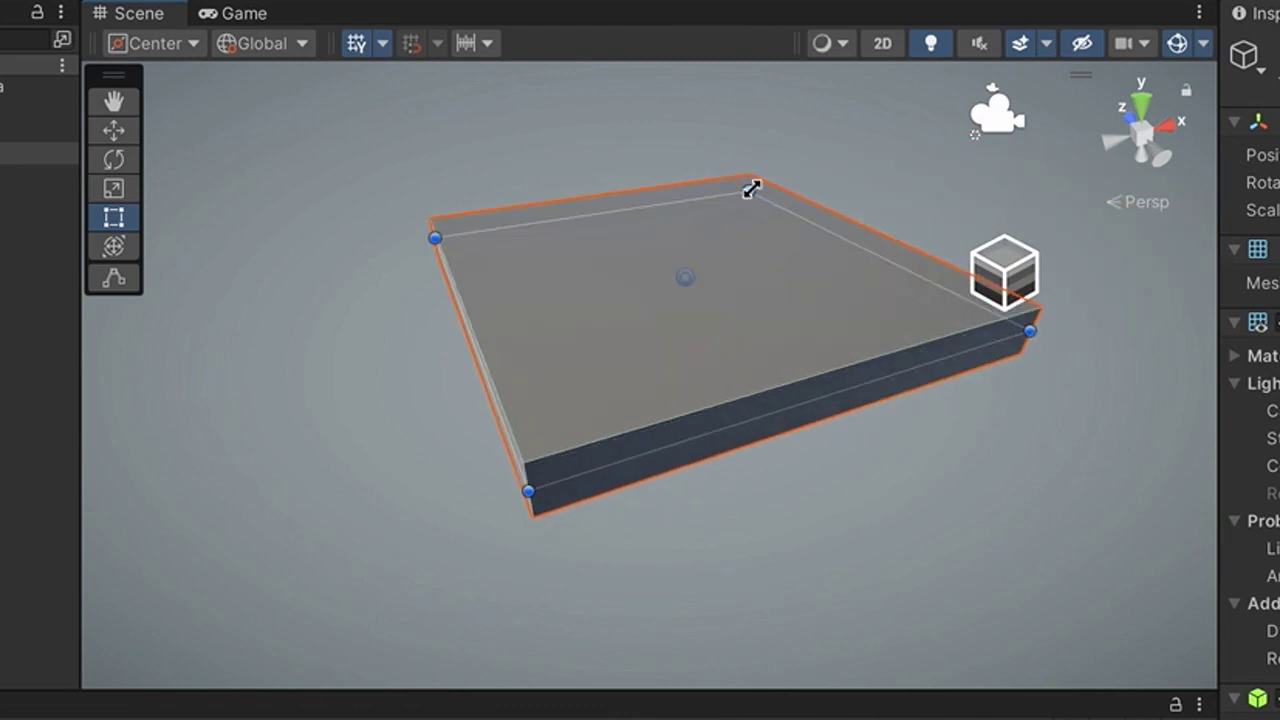
pyautogui.moveTo(752, 190); pyautogui.dragTo(534, 220)
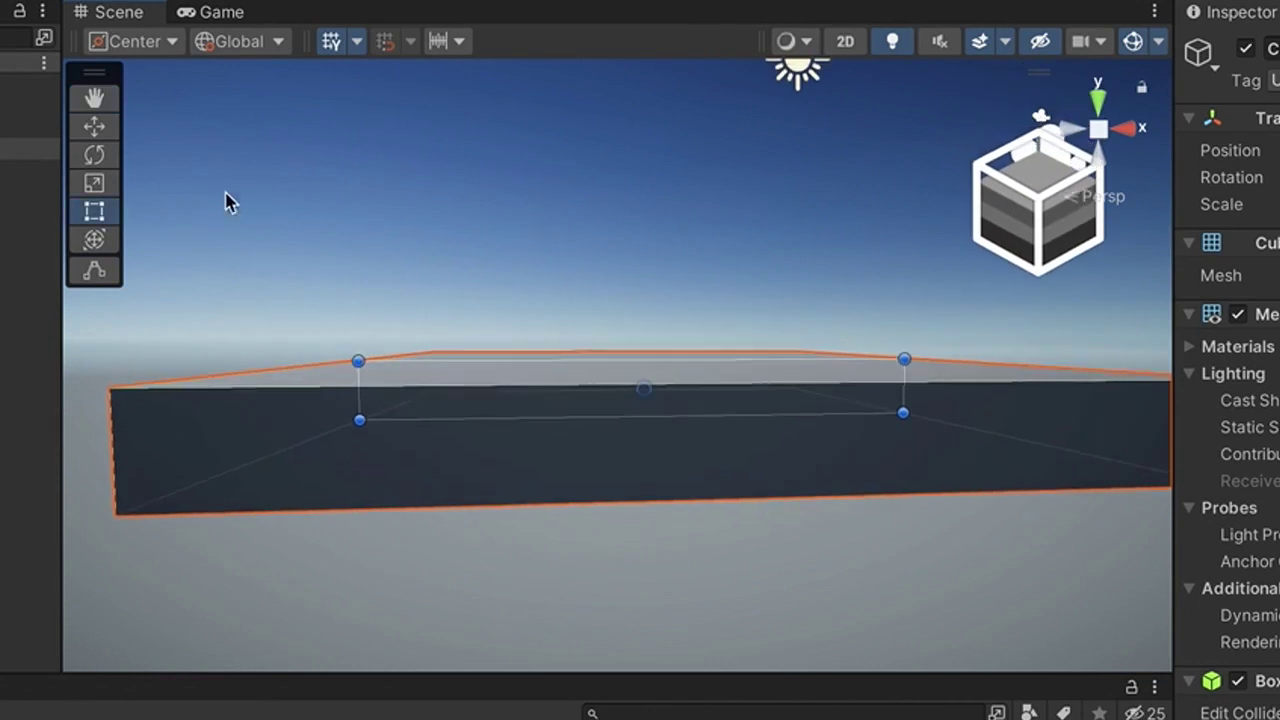
# Step: Thin the slab to a Y scale of about 0.19 and lower it to about Y -2.66
pyautogui.click(94, 184)
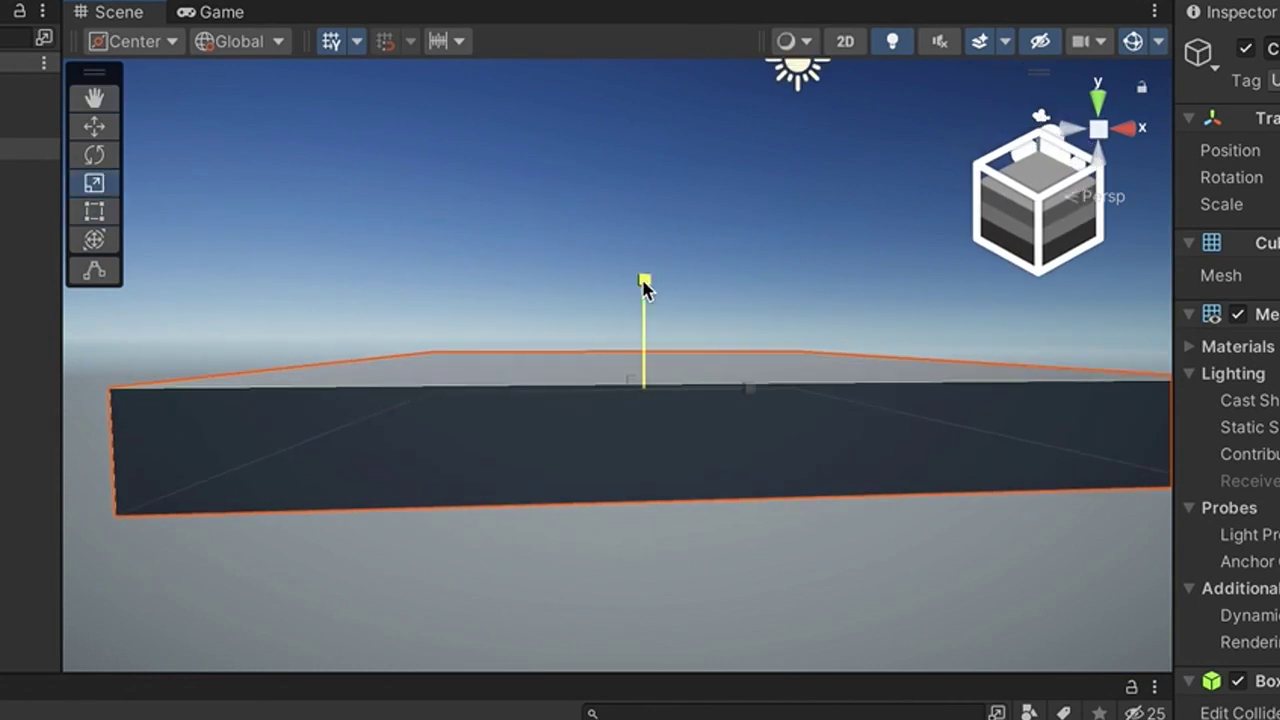
pyautogui.moveTo(644, 287); pyautogui.dragTo(650, 363)
pyautogui.press('w')
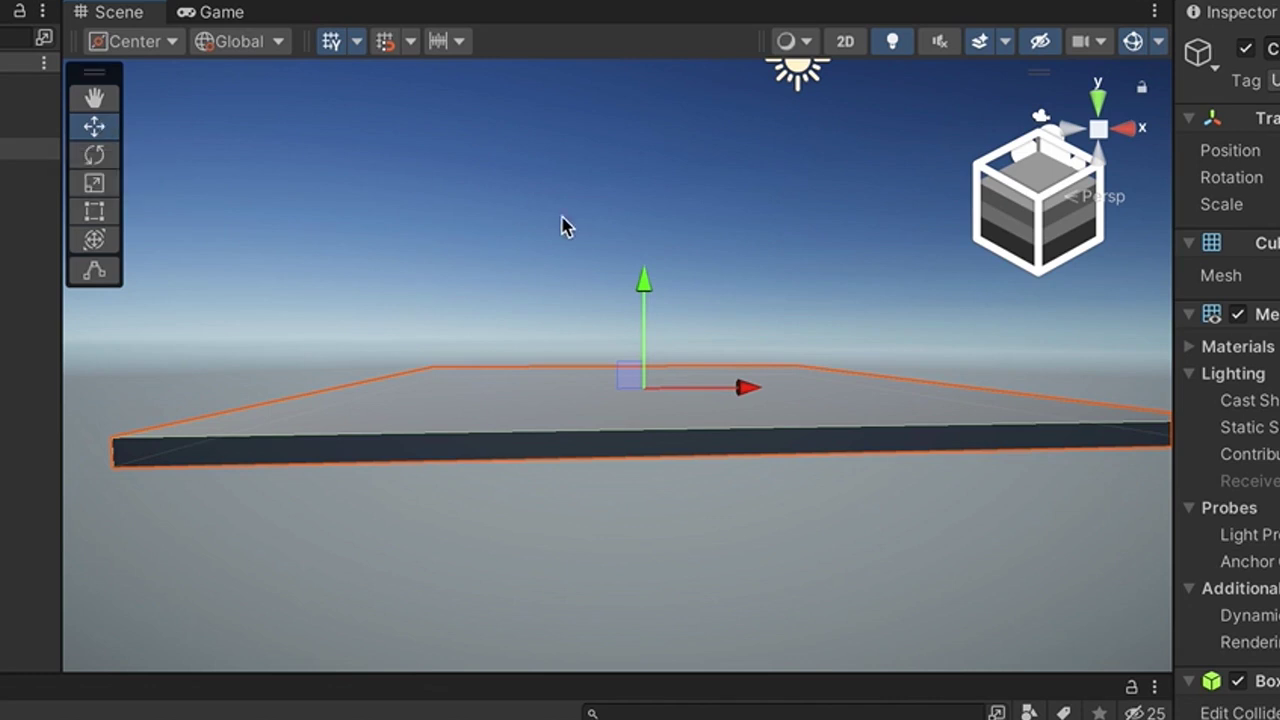
pyautogui.keyDown('alt'); pyautogui.moveTo(644, 287); pyautogui.dragTo(948, 590); pyautogui.keyUp('alt')
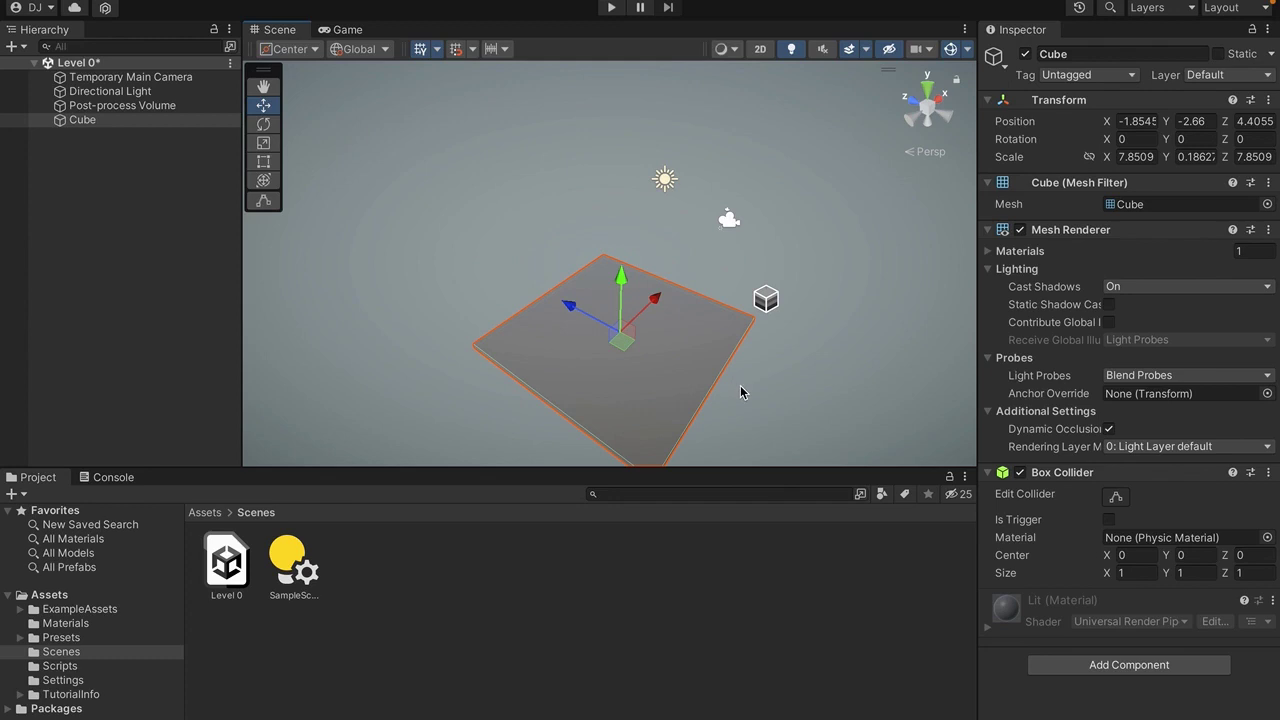
# Step: Rename the flattened cube as Floor
pyautogui.keyDown('alt'); pyautogui.moveTo(740, 386); pyautogui.dragTo(705, 355); pyautogui.keyUp('alt')
pyautogui.click(88, 120)
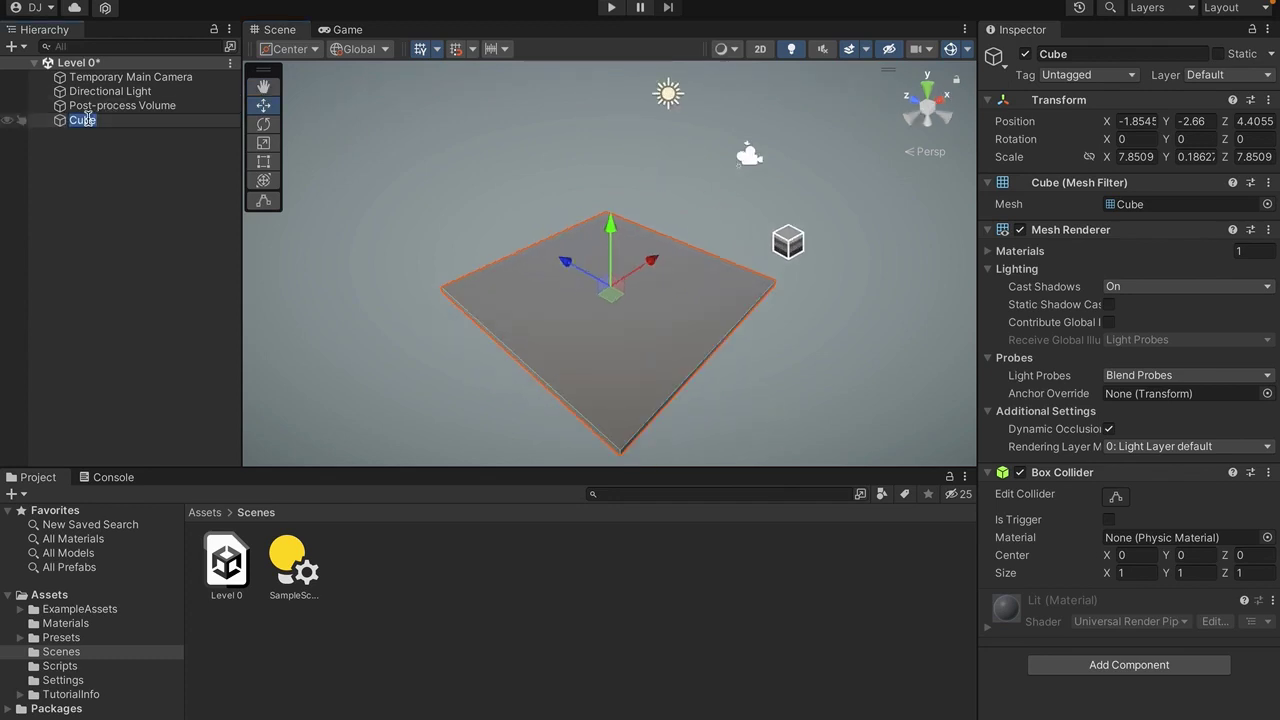
pyautogui.press('Return')
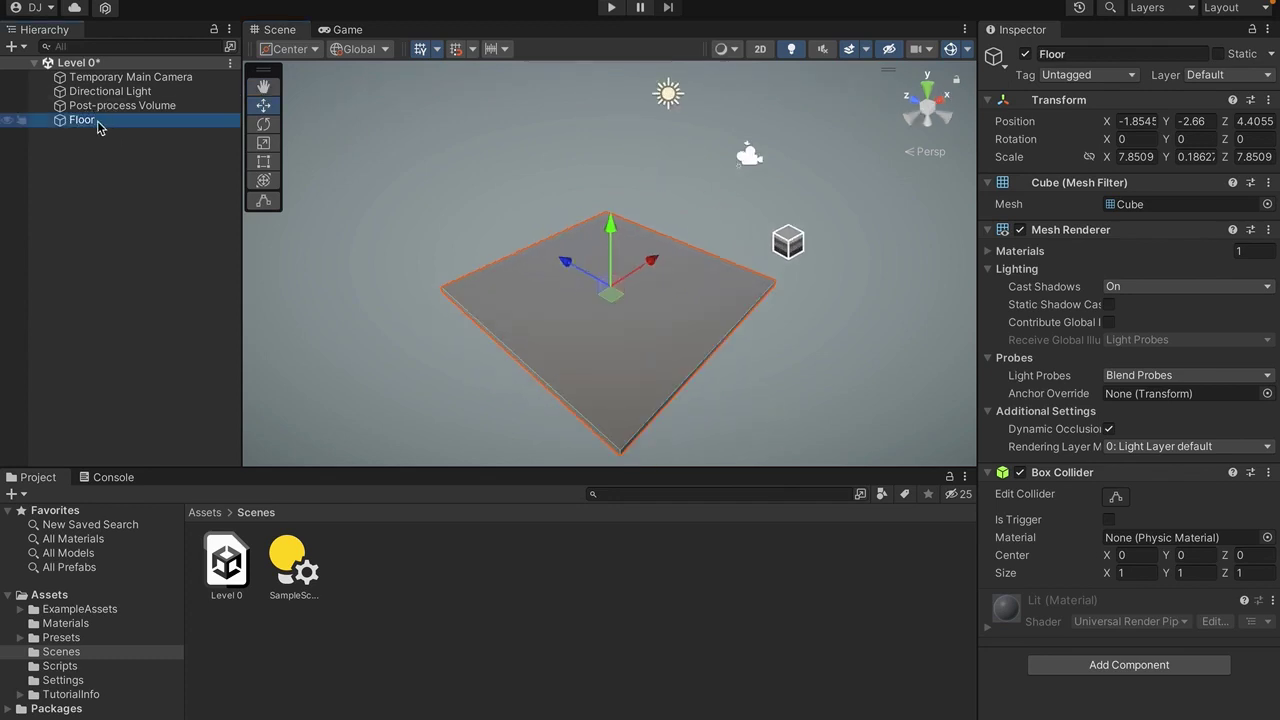
# Step: Duplicate the Floor object and rename the copy as Wall
pyautogui.hotkey('ctrl', 'd')
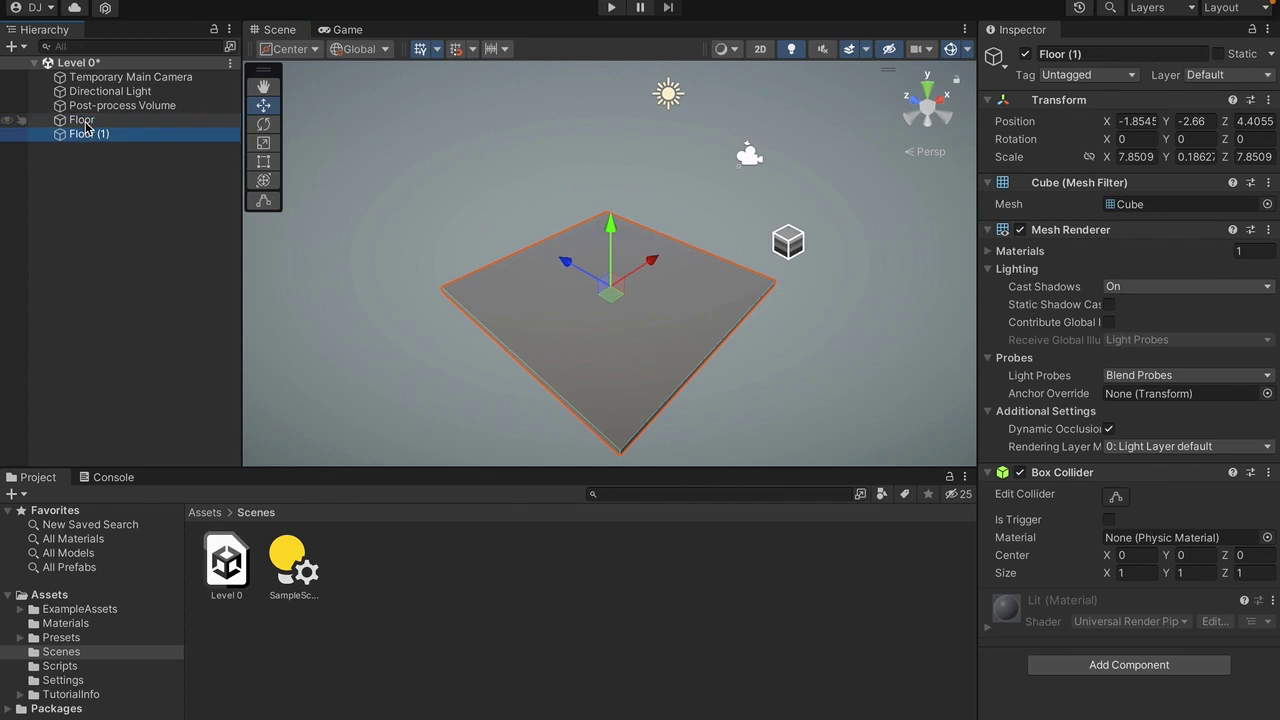
pyautogui.keyDown('alt'); pyautogui.moveTo(241, 180); pyautogui.dragTo(156, 224); pyautogui.keyUp('alt')
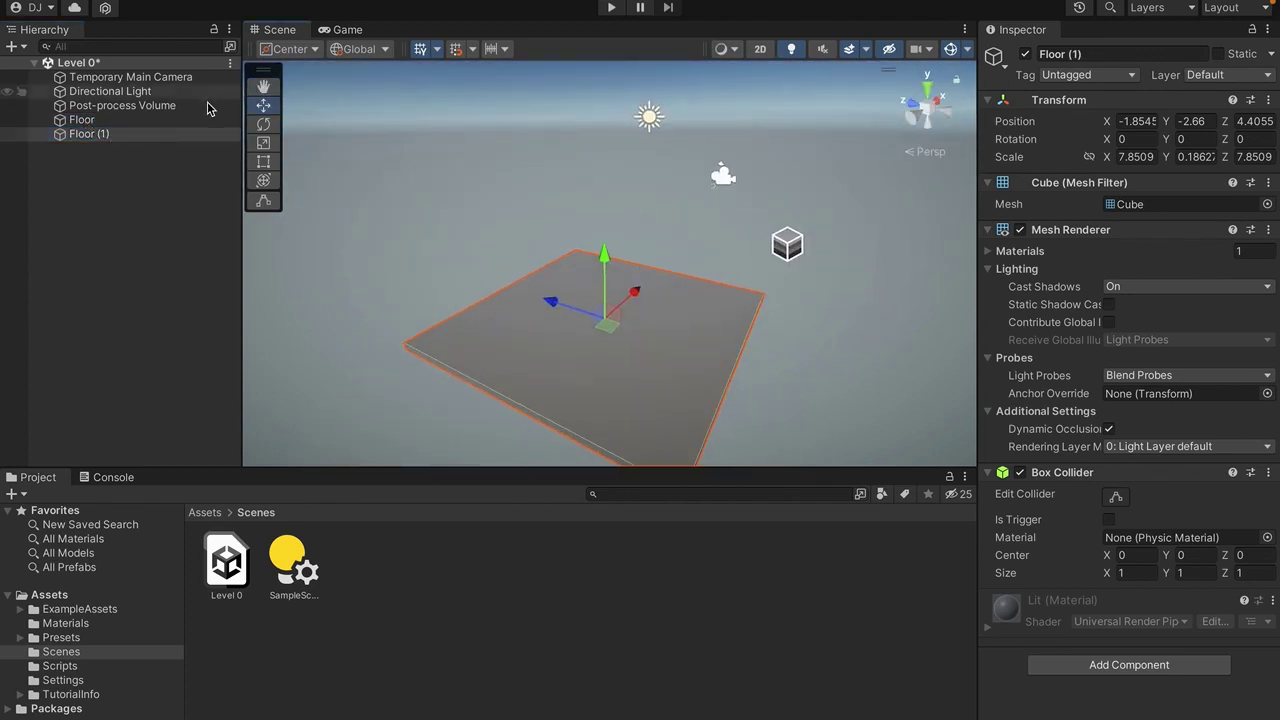
pyautogui.click(135, 138)
pyautogui.click(135, 140)
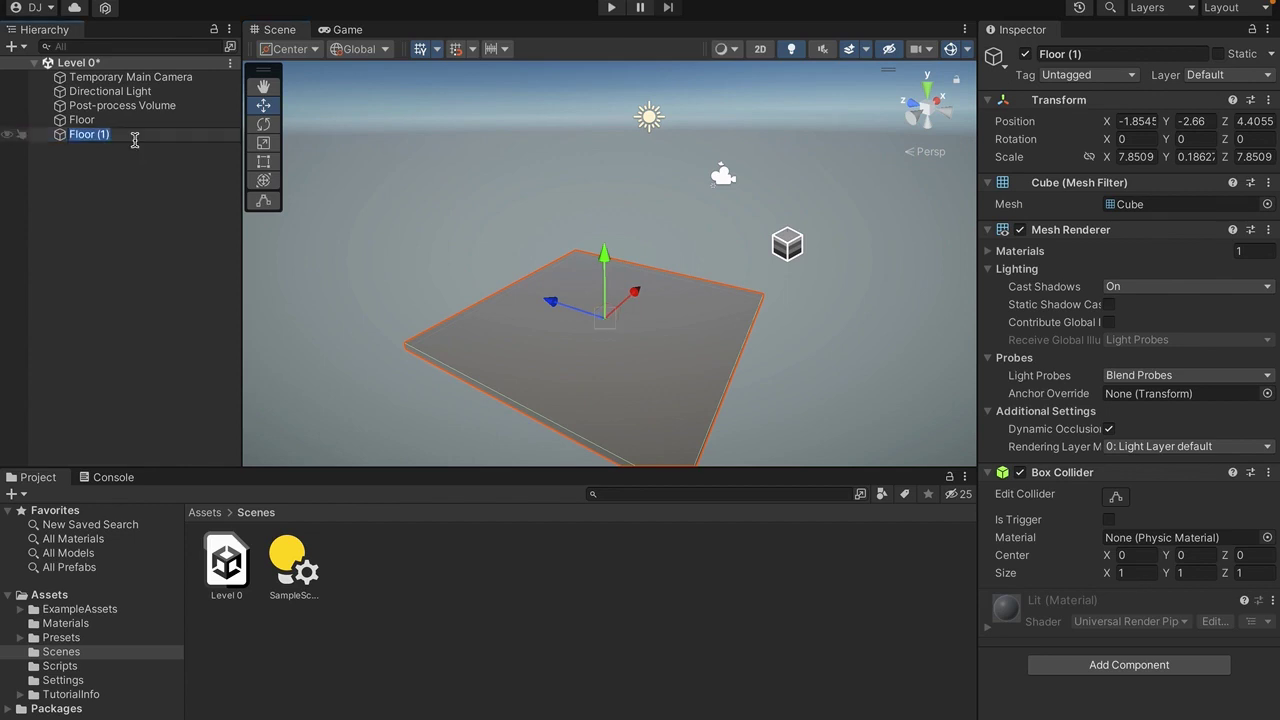
pyautogui.write('Wall')
pyautogui.press('Return')
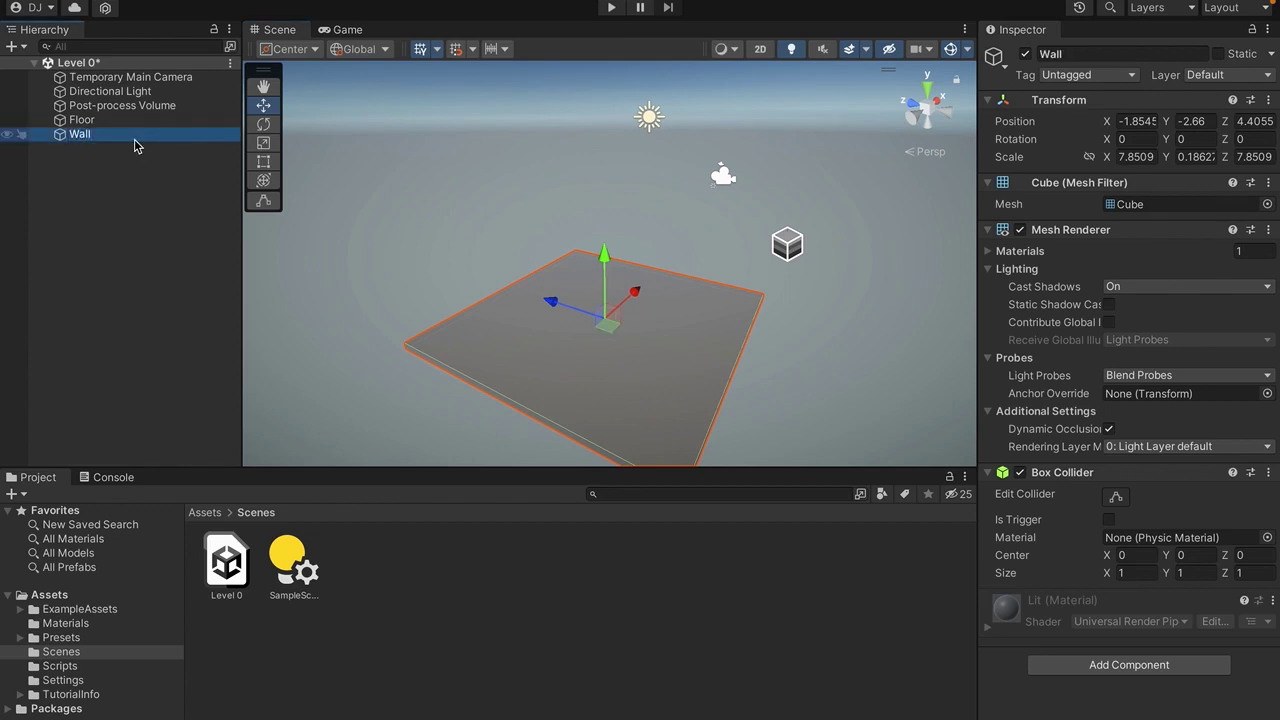
# Step: Switch to the Rotate tool for the Wall slab
pyautogui.moveTo(480, 232)
pyautogui.keyDown('alt'); pyautogui.mouseDown()
pyautogui.moveTo(491, 249)
pyautogui.moveTo(503, 240)
pyautogui.mouseUp(); pyautogui.keyUp('alt')
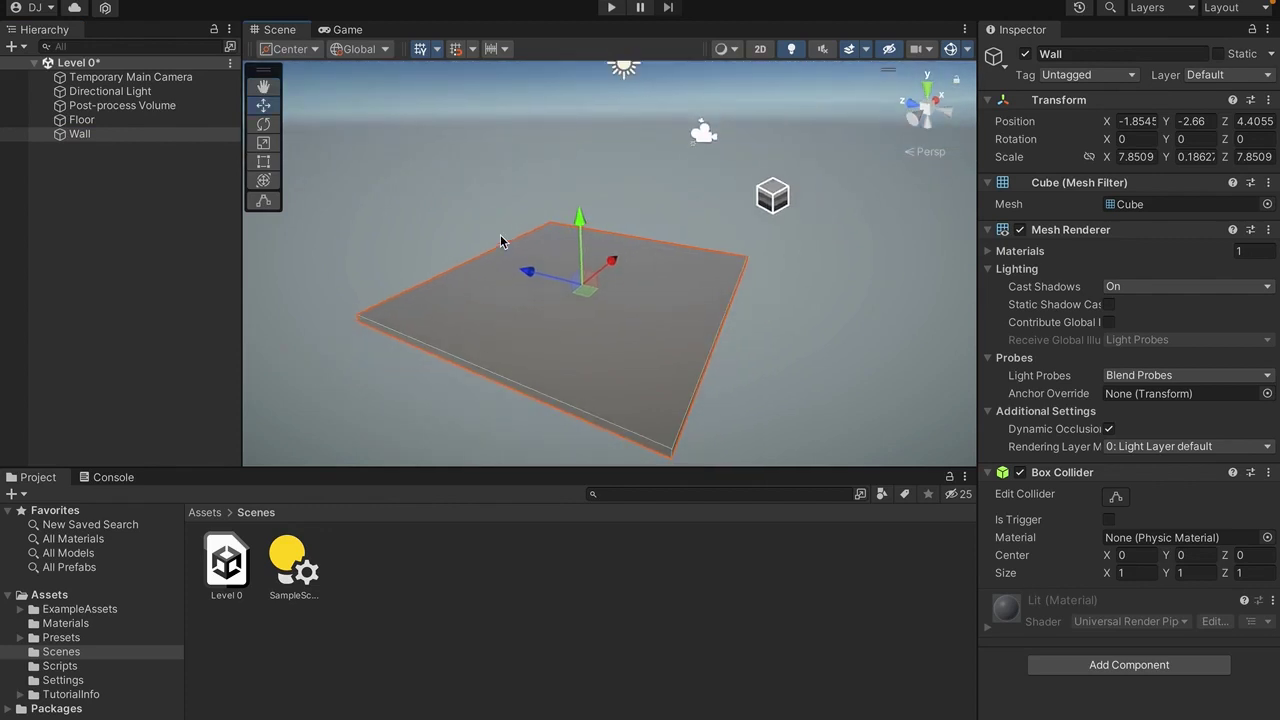
pyautogui.press('e')
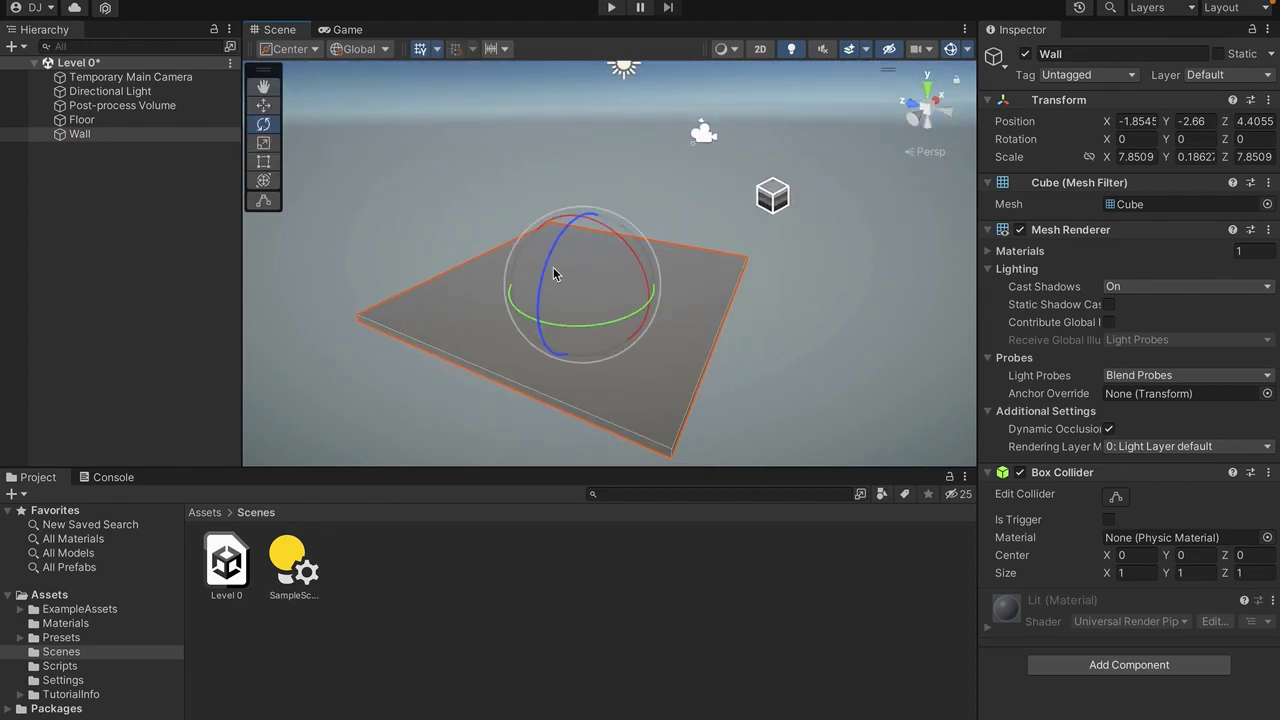
pyautogui.keyDown('alt'); pyautogui.moveTo(610, 280); pyautogui.dragTo(774, 247); pyautogui.keyUp('alt')
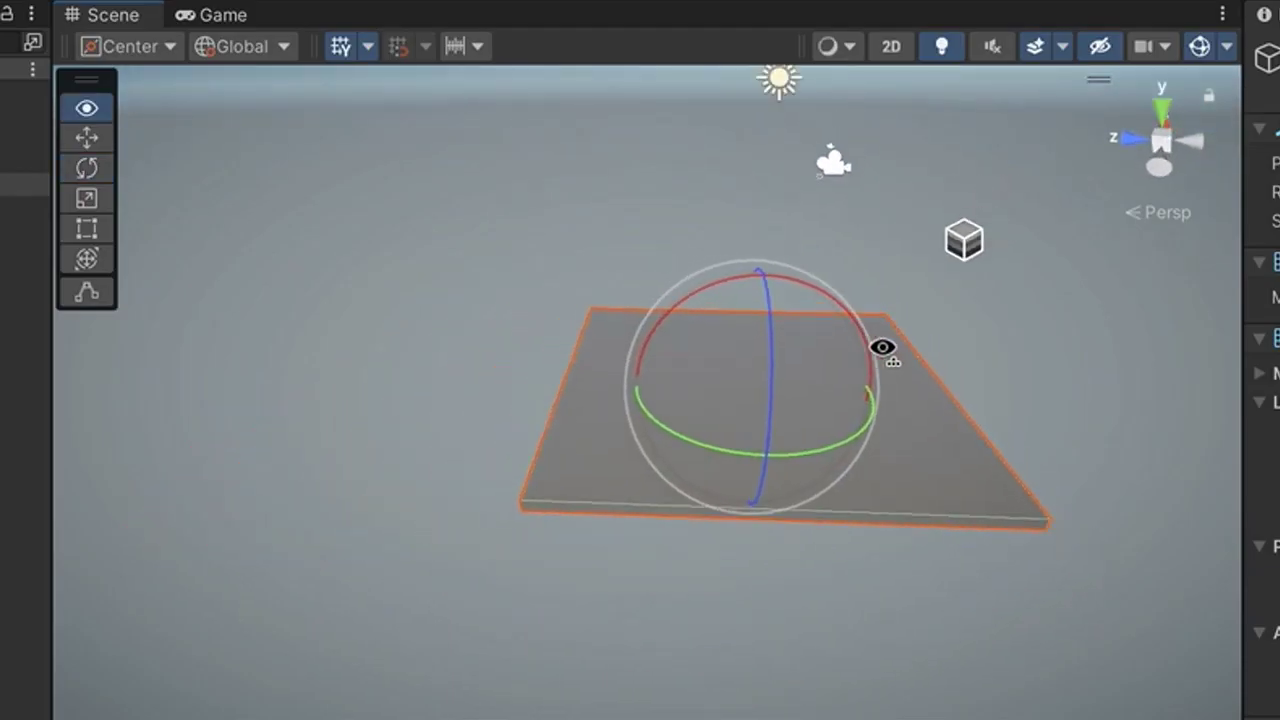
pyautogui.keyDown('alt'); pyautogui.moveTo(913, 367); pyautogui.dragTo(263, 330); pyautogui.keyUp('alt')
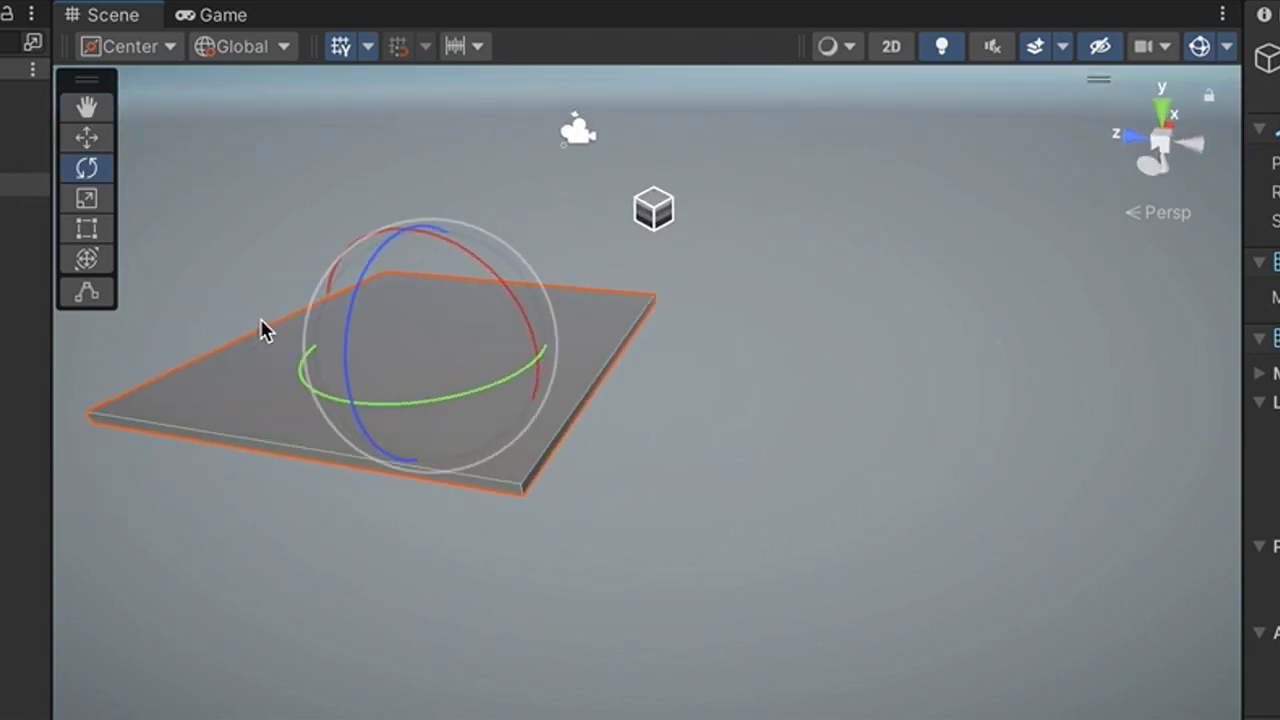
# Step: Try rotating the Wall slab freehand, including to about -93.9 degrees on X, and undo the rotations
pyautogui.moveTo(500, 283); pyautogui.dragTo(770, 620)
pyautogui.moveTo(529, 331); pyautogui.dragTo(400, 385)
pyautogui.moveTo(702, 365); pyautogui.dragTo(1279, 719)
pyautogui.moveTo(640, 300); pyautogui.dragTo(1125, 685)
pyautogui.moveTo(693, 315); pyautogui.dragTo(795, 380)
pyautogui.hotkey('ctrl', 'z')
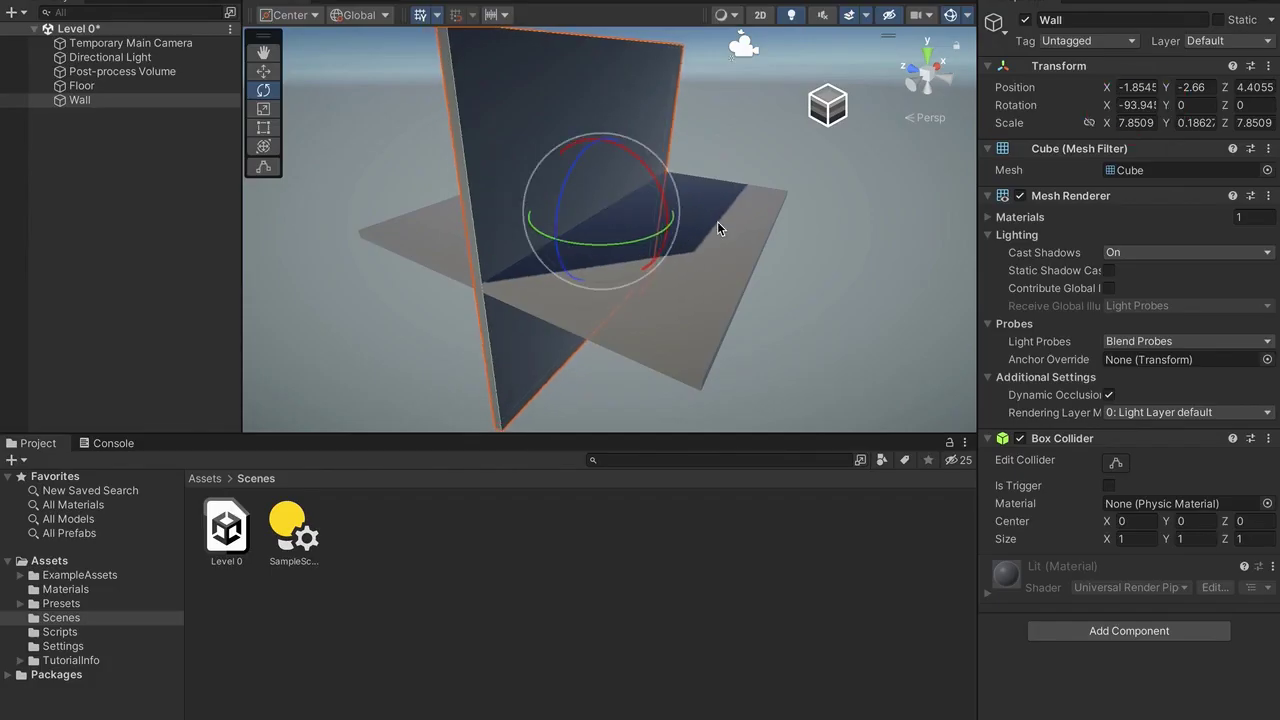
pyautogui.hotkey('ctrl', 'z')
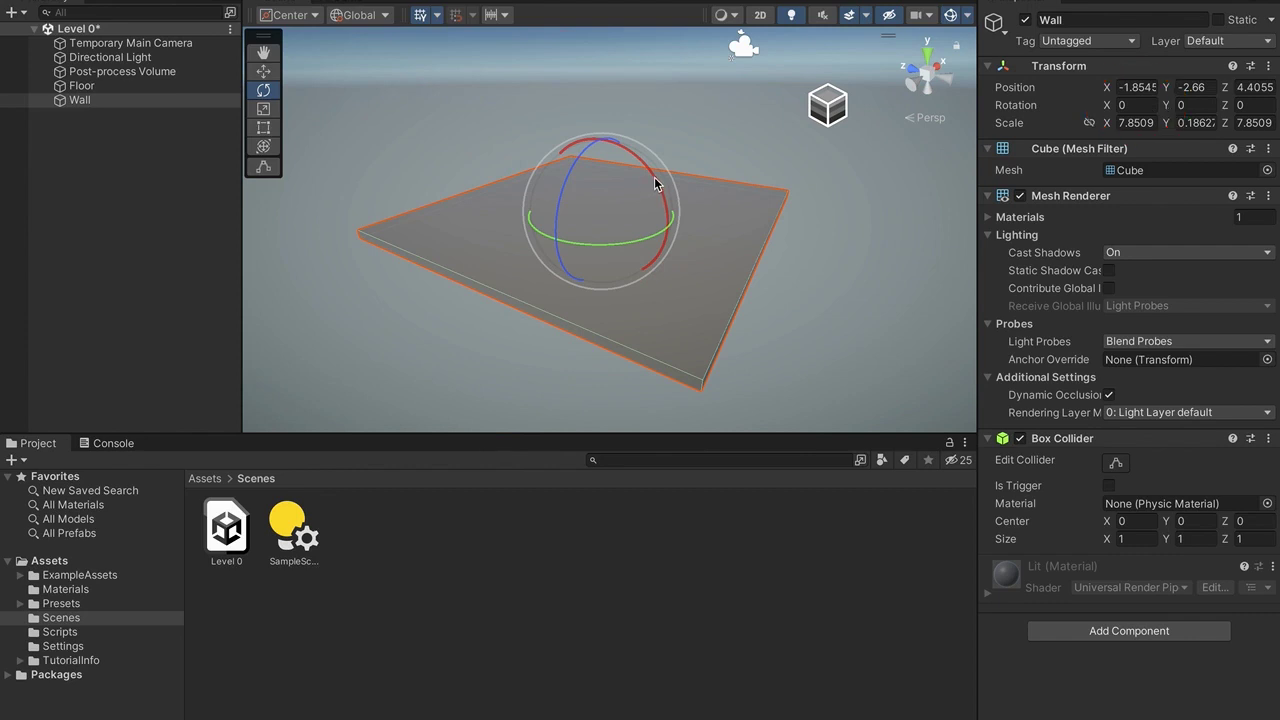
# Step: Stand the Wall slab upright by rotating it to exactly -90 degrees on X
pyautogui.moveTo(652, 183)
pyautogui.mouseDown()
pyautogui.moveTo(682, 181)
pyautogui.moveTo(814, 247)
pyautogui.moveTo(941, 288)
pyautogui.moveTo(951, 278)
pyautogui.moveTo(878, 229)
pyautogui.moveTo(930, 270)
pyautogui.moveTo(768, 213)
pyautogui.moveTo(655, 224)
pyautogui.moveTo(646, 197)
pyautogui.moveTo(668, 189)
pyautogui.moveTo(833, 316)
pyautogui.moveTo(883, 300)
pyautogui.moveTo(925, 265)
pyautogui.mouseUp()
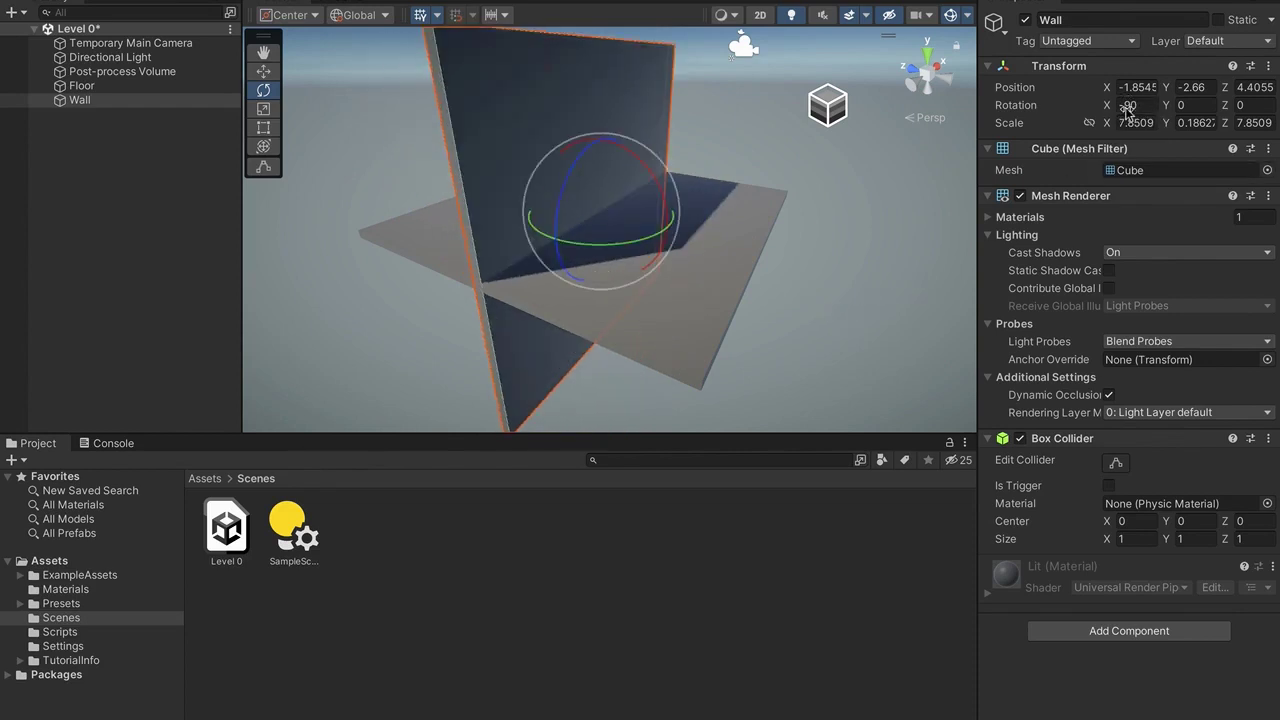
pyautogui.moveTo(952, 155); pyautogui.dragTo(1040, 194, button='right')
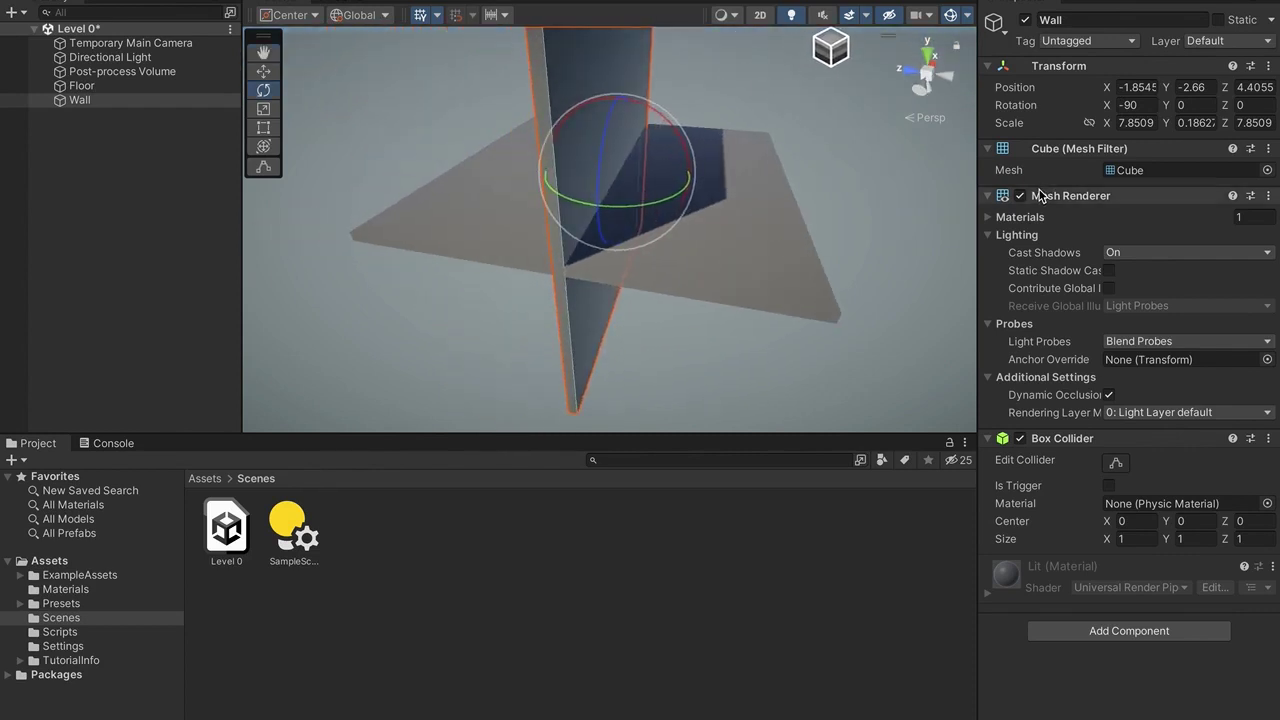
pyautogui.keyDown('alt'); pyautogui.moveTo(646, 204); pyautogui.dragTo(616, 226); pyautogui.keyUp('alt')
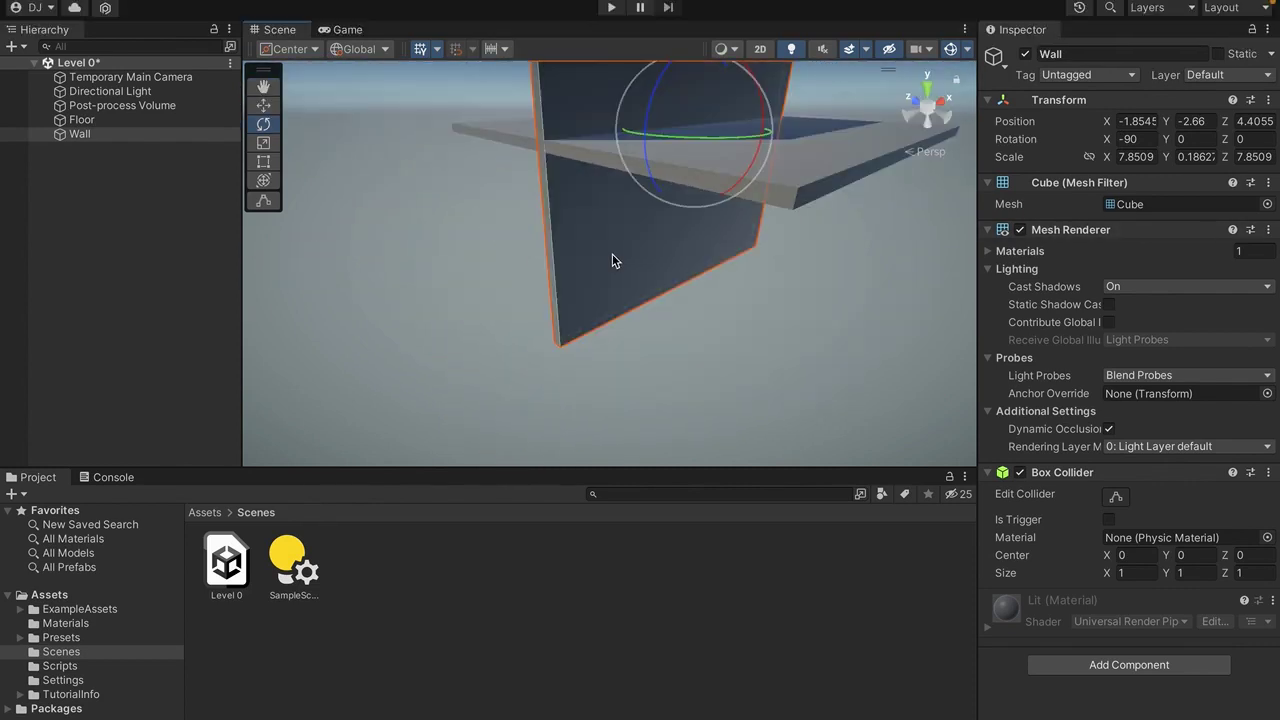
# Step: Shorten the Wall from below with the Rect tool so it ends at the floor, with a Z scale of about 3.95
pyautogui.click(264, 162)
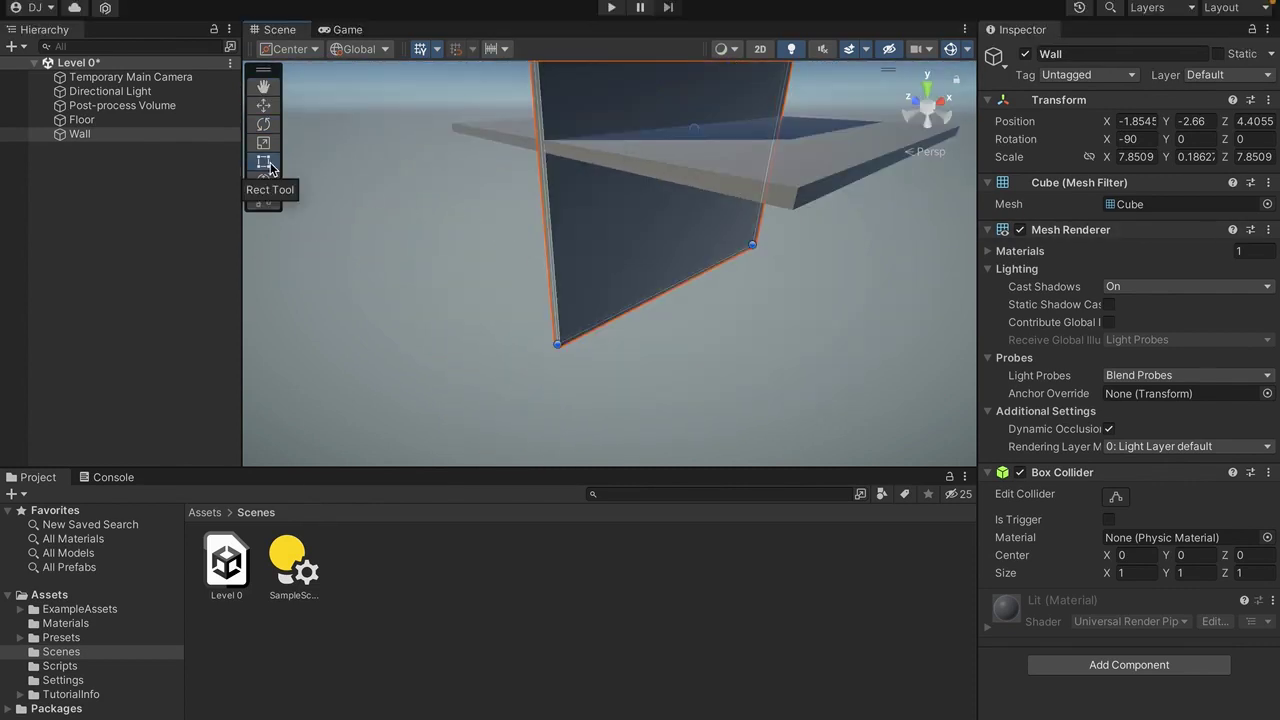
pyautogui.moveTo(592, 327); pyautogui.dragTo(569, 148)
pyautogui.press('s')
pyautogui.moveTo(569, 154); pyautogui.dragTo(495, 238, button='right')
pyautogui.press('e')
pyautogui.press('w')
pyautogui.press('s')
pyautogui.press('a')
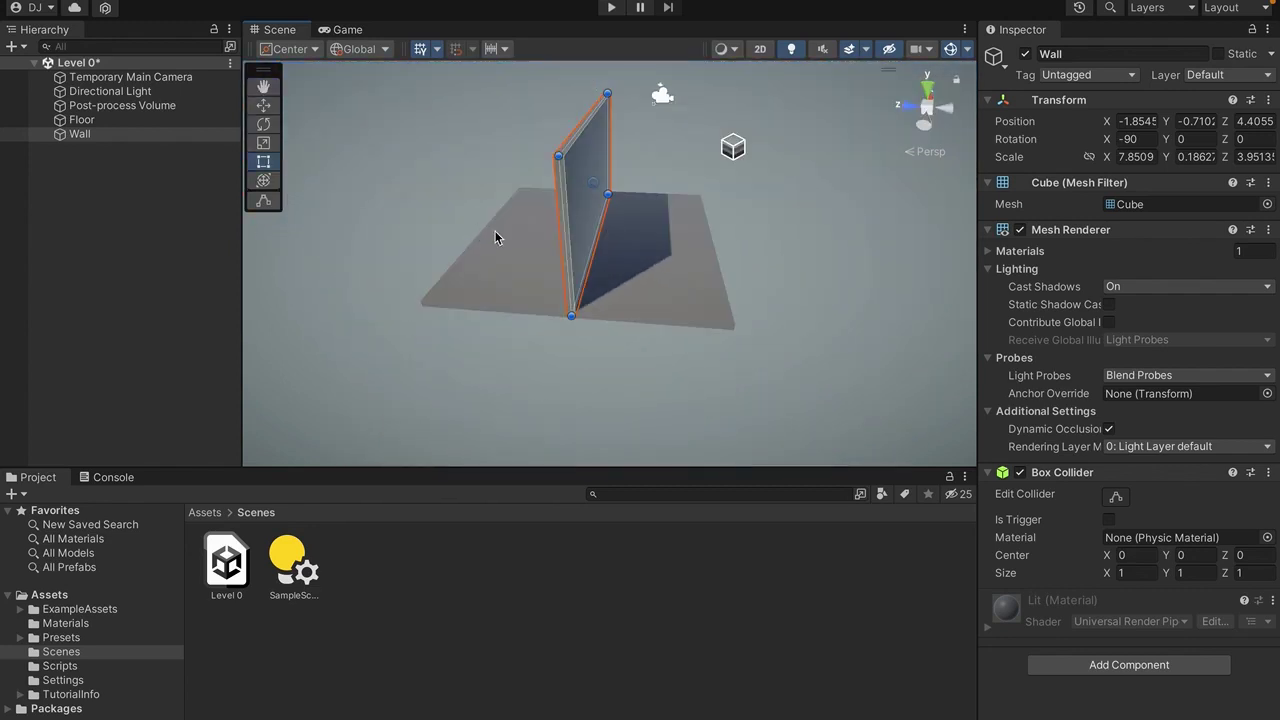
# Step: Move the Wall to the floor's edge at Z 8.34 and raise its upper edge to a Z scale of about 4.70
pyautogui.click(263, 106)
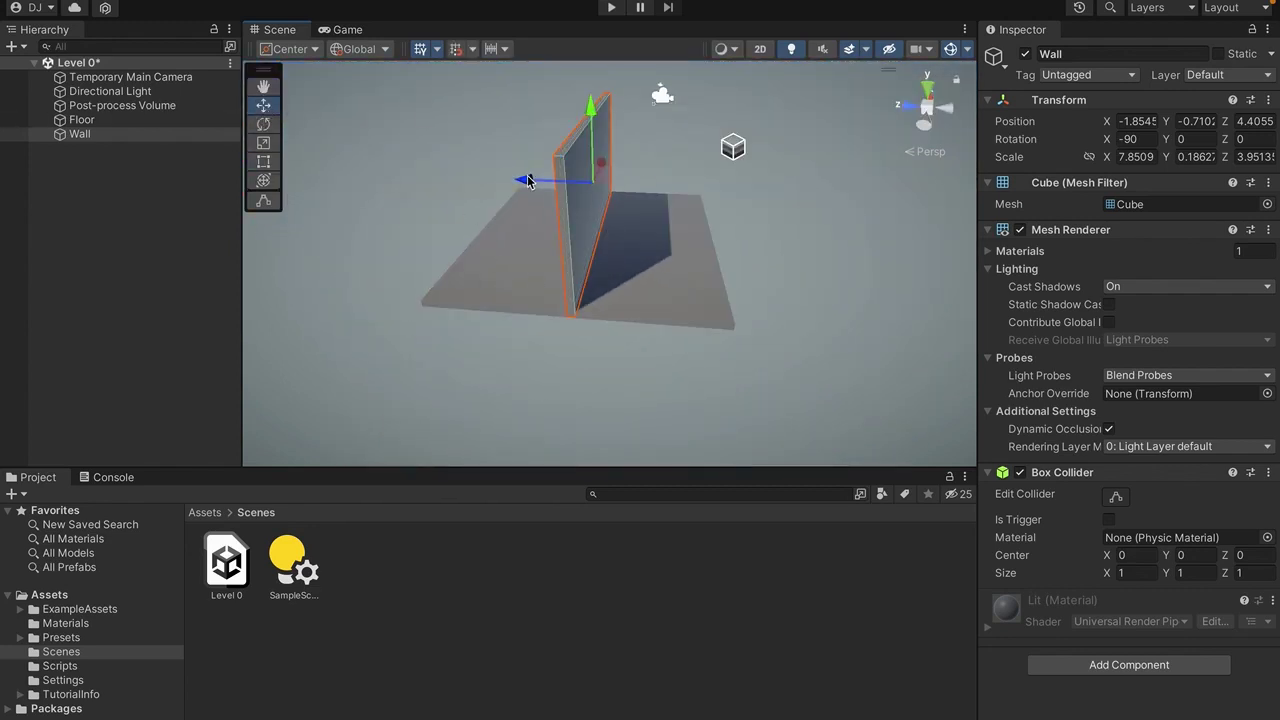
pyautogui.moveTo(528, 181); pyautogui.dragTo(561, 220)
pyautogui.click(364, 181)
pyautogui.click(561, 220)
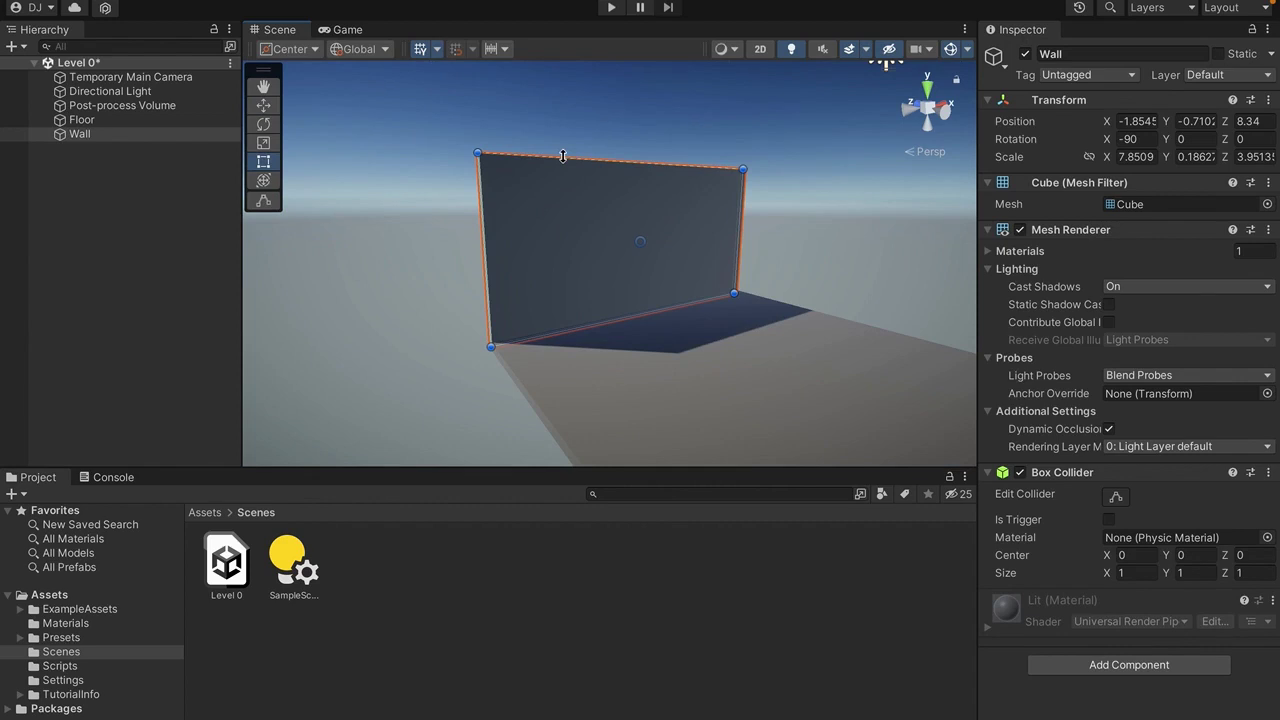
pyautogui.moveTo(563, 156); pyautogui.dragTo(563, 110)
pyautogui.keyDown('alt'); pyautogui.moveTo(746, 194); pyautogui.dragTo(786, 208); pyautogui.keyUp('alt')
# Step: Duplicate the Wall and move the copy to the opposite edge of the floor at Z 0.58
pyautogui.press('w')
pyautogui.click(173, 134)
pyautogui.hotkey('ctrl', 'd')
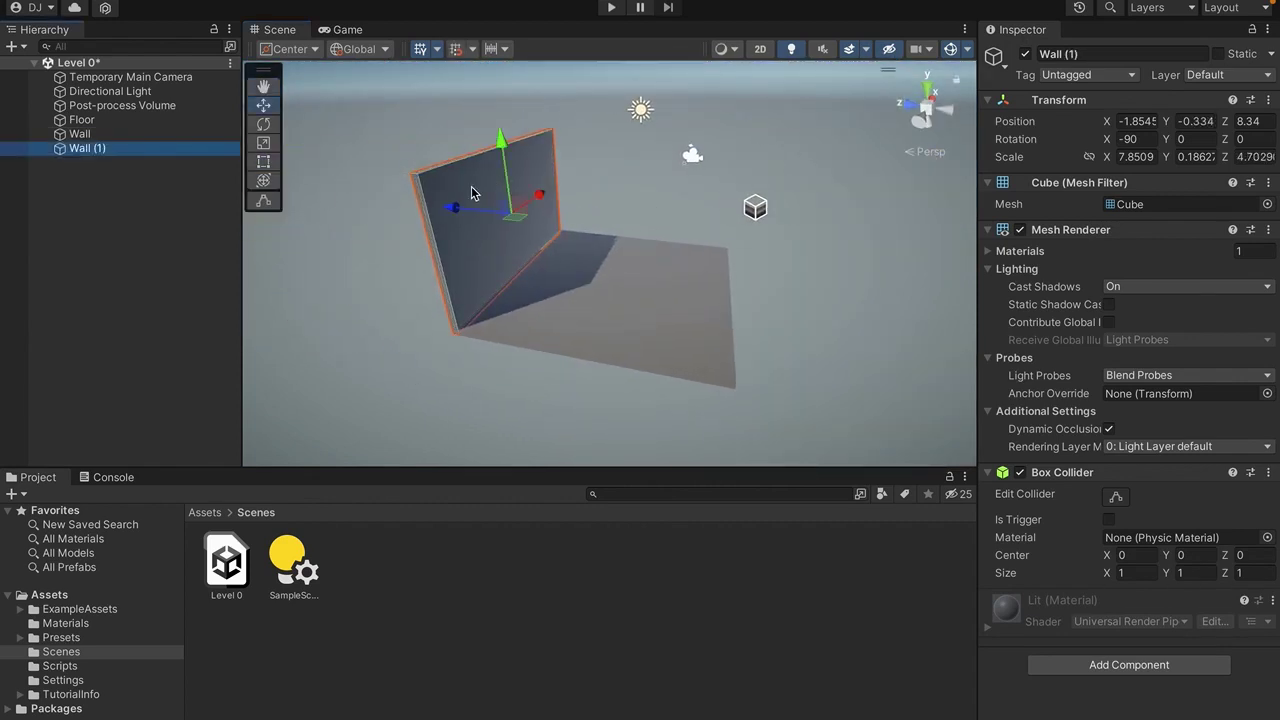
pyautogui.moveTo(450, 209); pyautogui.dragTo(675, 293)
pyautogui.press('w')
pyautogui.moveTo(675, 293); pyautogui.dragTo(709, 275, button='right')
pyautogui.click(703, 300)
pyautogui.press('s')
pyautogui.click(708, 281)
# Step: Duplicate the second wall and rotate the new copy to -90 degrees on Z, perpendicular to the other walls
pyautogui.press('e')
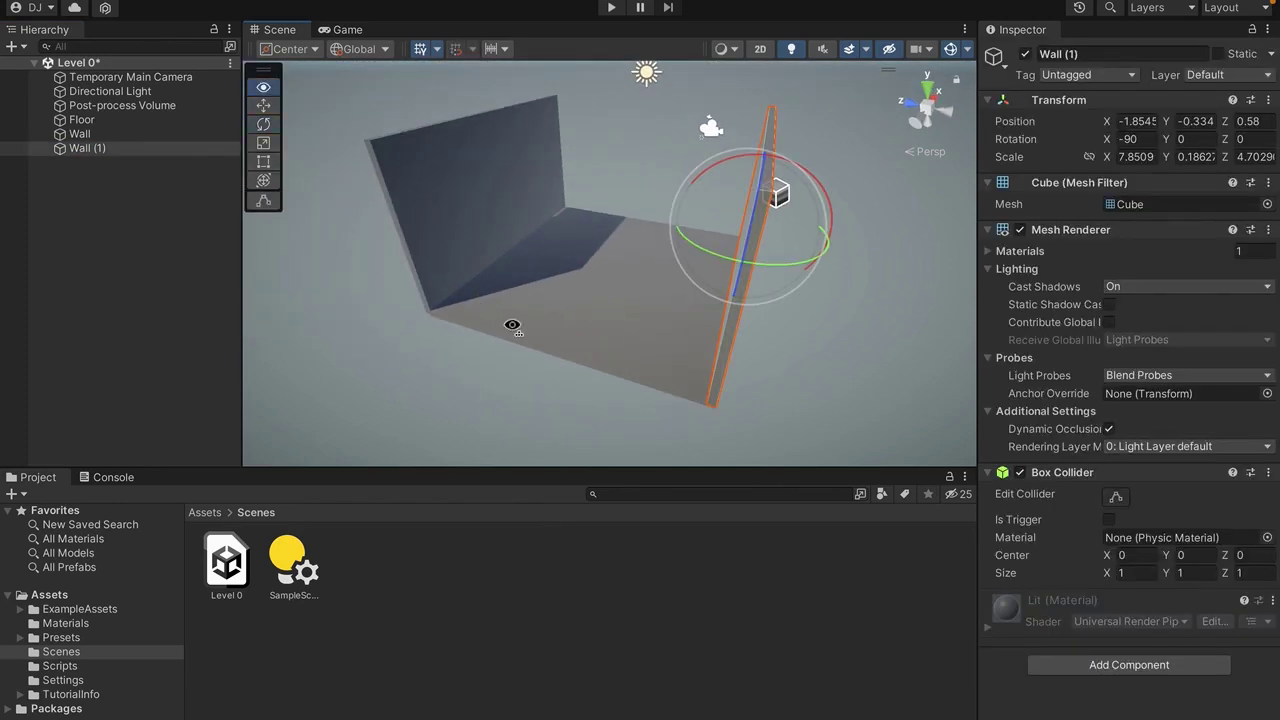
pyautogui.keyDown('alt'); pyautogui.moveTo(512, 326); pyautogui.dragTo(189, 200); pyautogui.keyUp('alt')
pyautogui.click(165, 168)
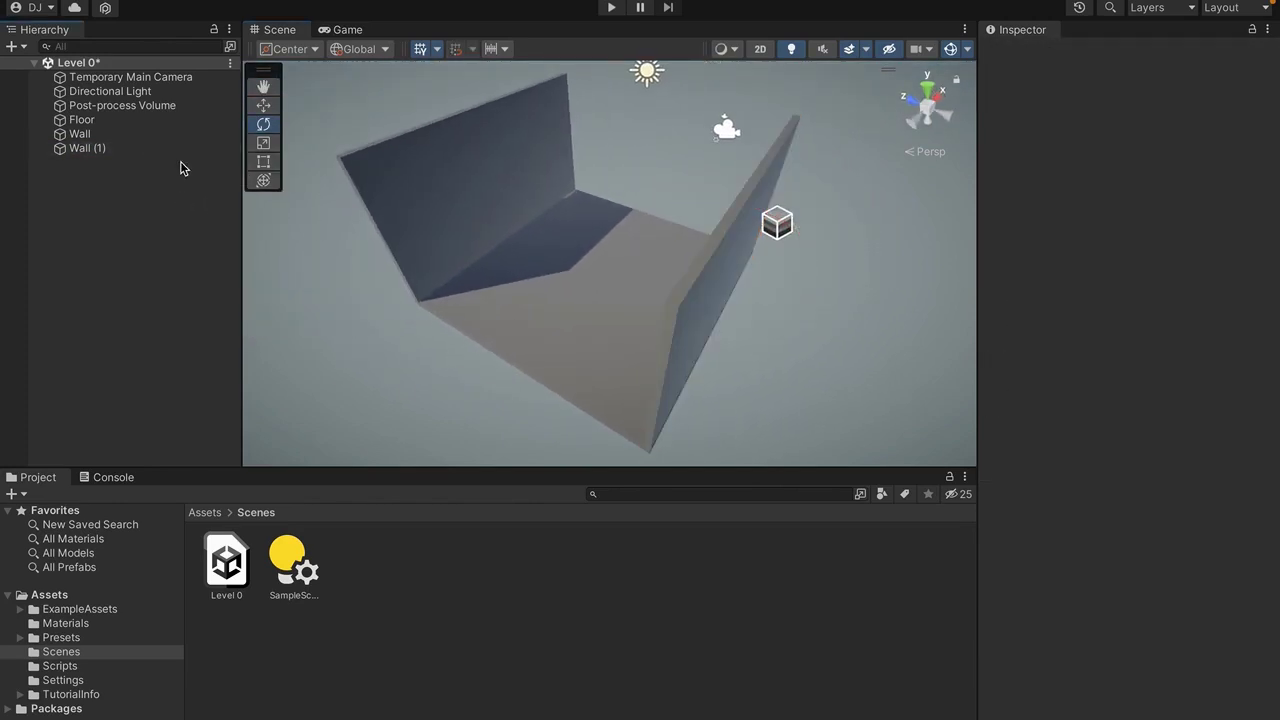
pyautogui.click(180, 148)
pyautogui.hotkey('ctrl', 'd')
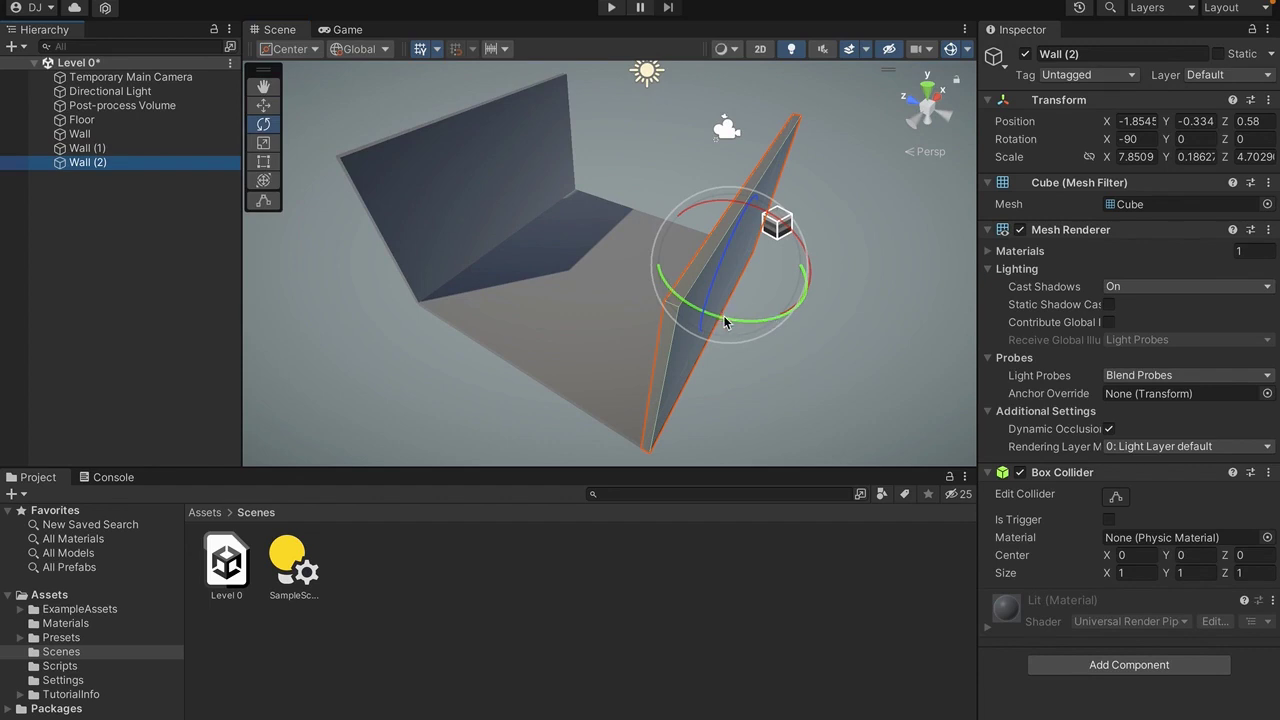
pyautogui.moveTo(723, 315); pyautogui.dragTo(1185, 365)
pyautogui.press('super+z')
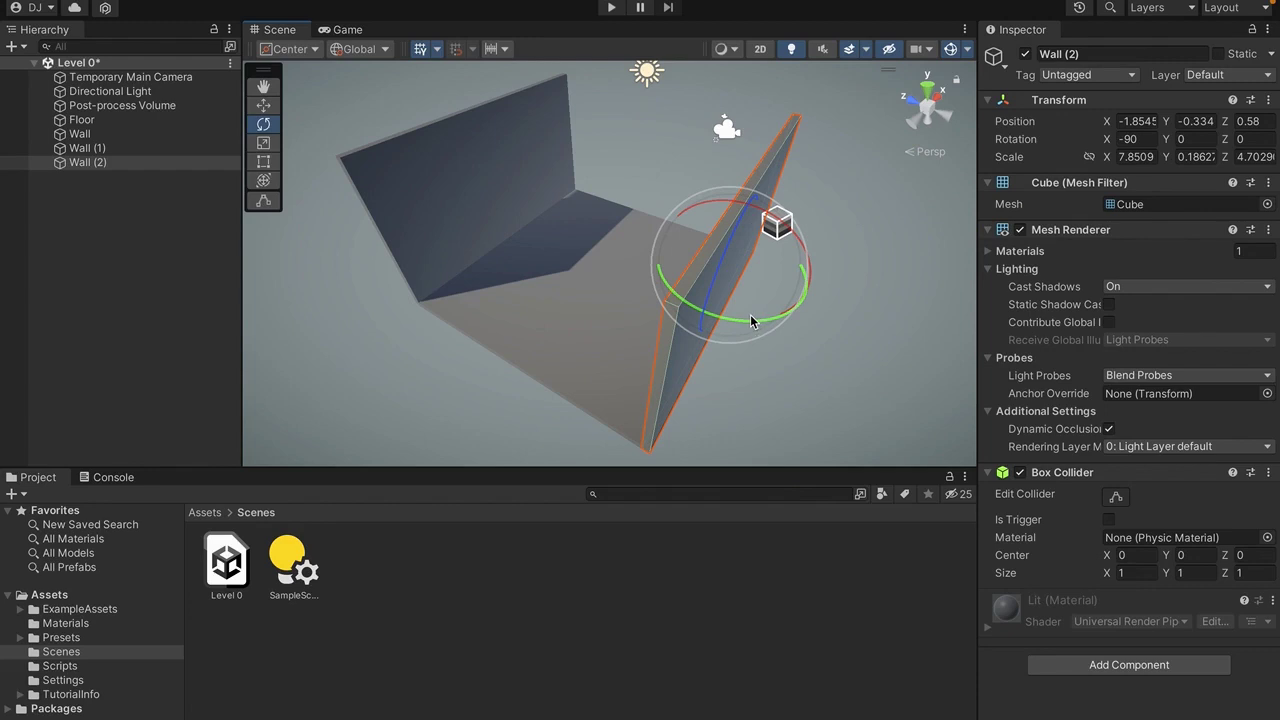
pyautogui.moveTo(740, 316); pyautogui.dragTo(920, 350)
# Step: Move the third wall to the floor's open edge at X -5.69 and slide it along Z to close the gap between the walls
pyautogui.press('w')
pyautogui.moveTo(750, 243); pyautogui.dragTo(695, 358)
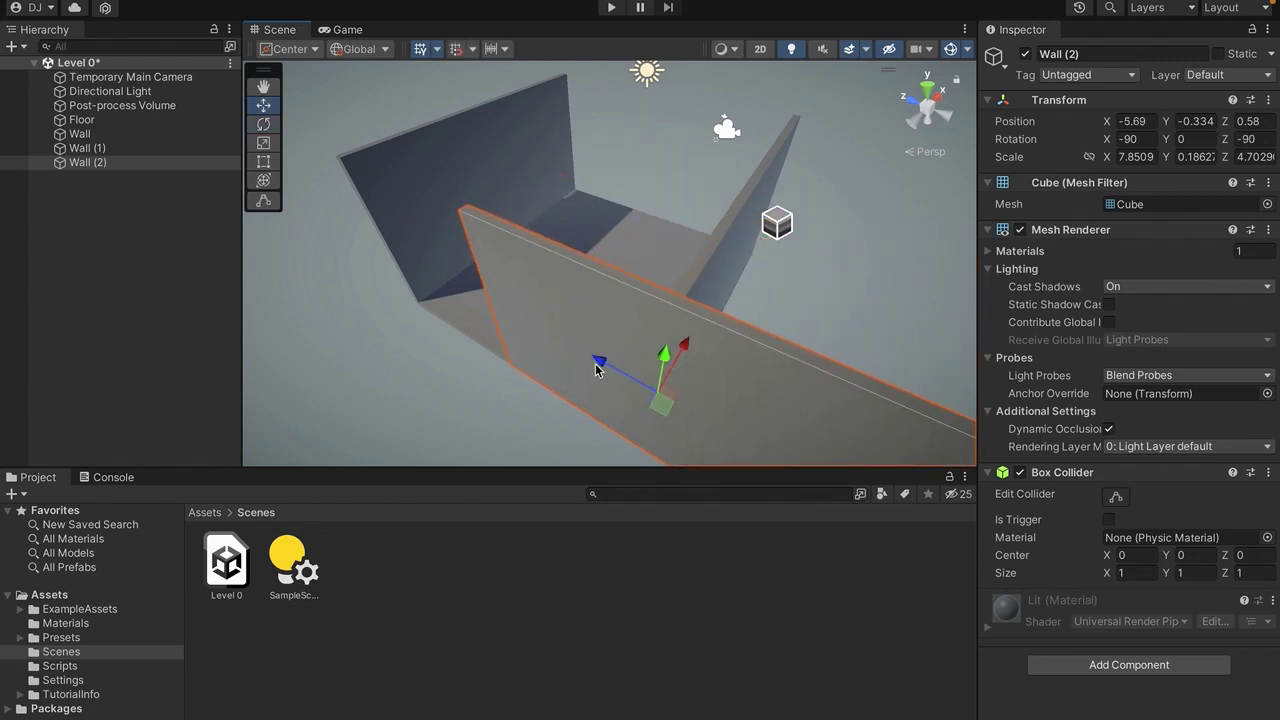
pyautogui.moveTo(604, 372); pyautogui.dragTo(449, 274)
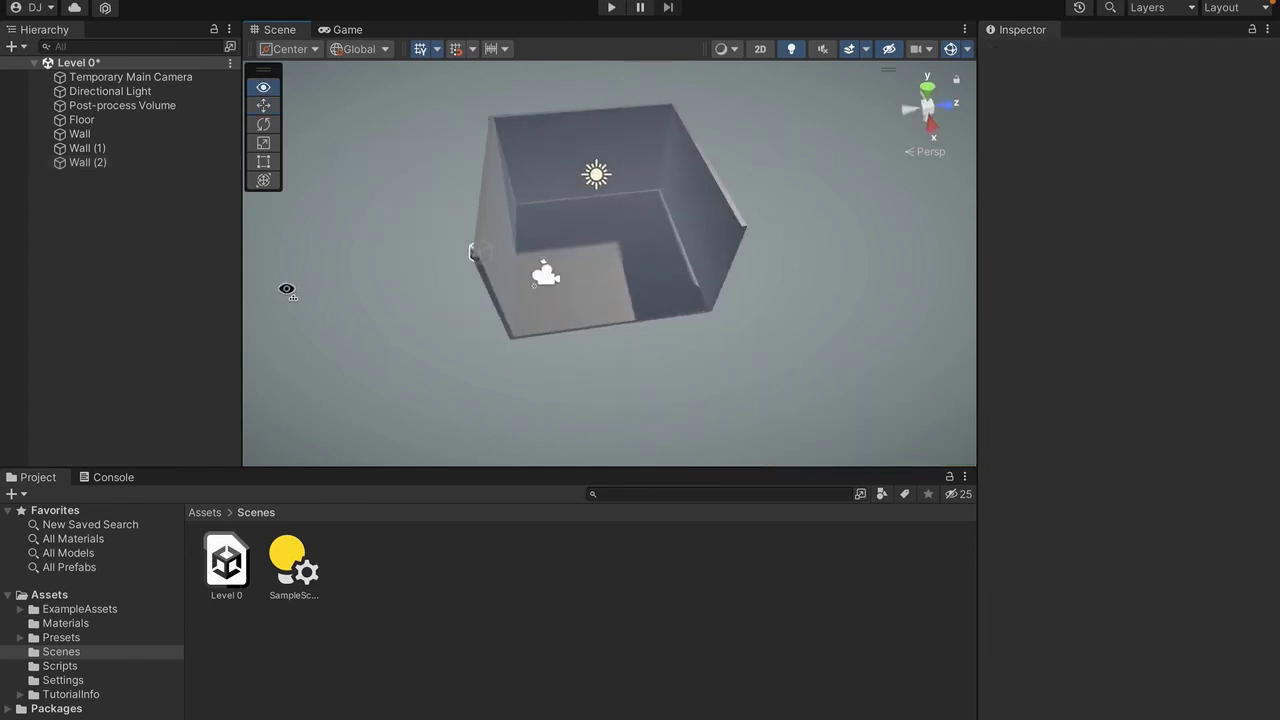
# Step: Duplicate the Floor and raise the copy to the top of the walls as a ceiling
pyautogui.press('w')
pyautogui.moveTo(287, 289); pyautogui.dragTo(274, 245, button='right')
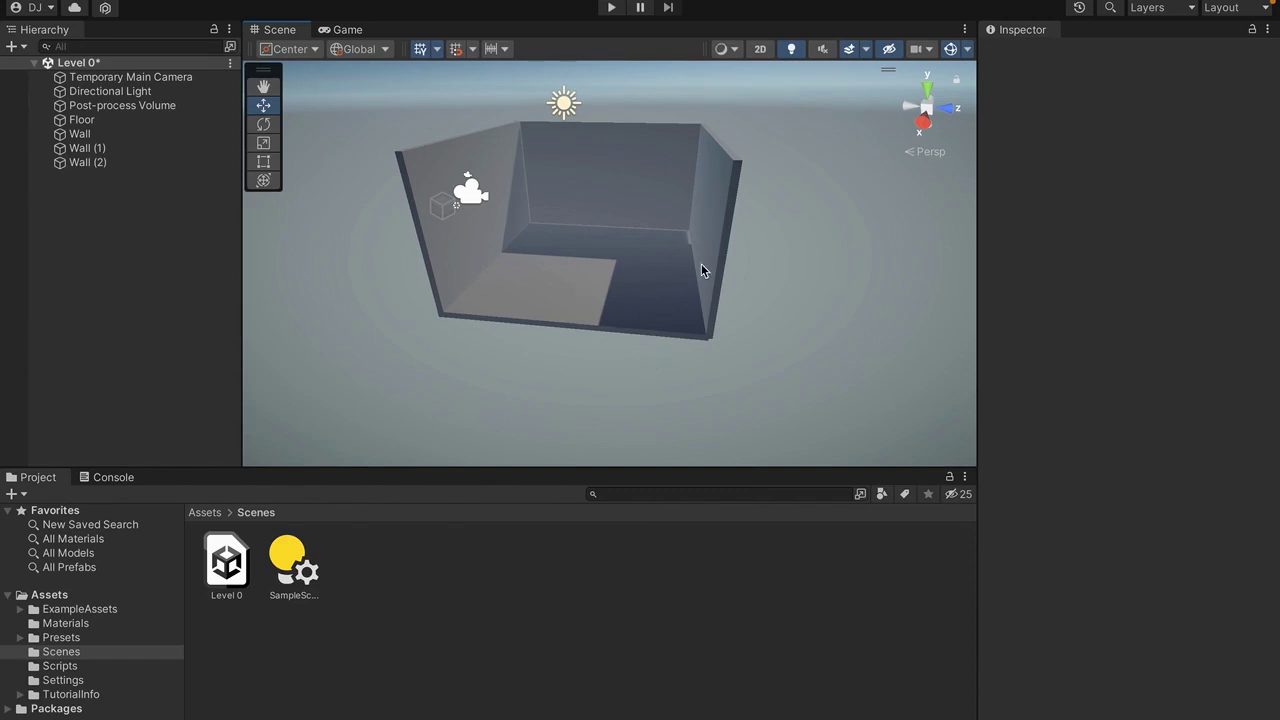
pyautogui.click(590, 285)
pyautogui.hotkey('ctrl', 'd')
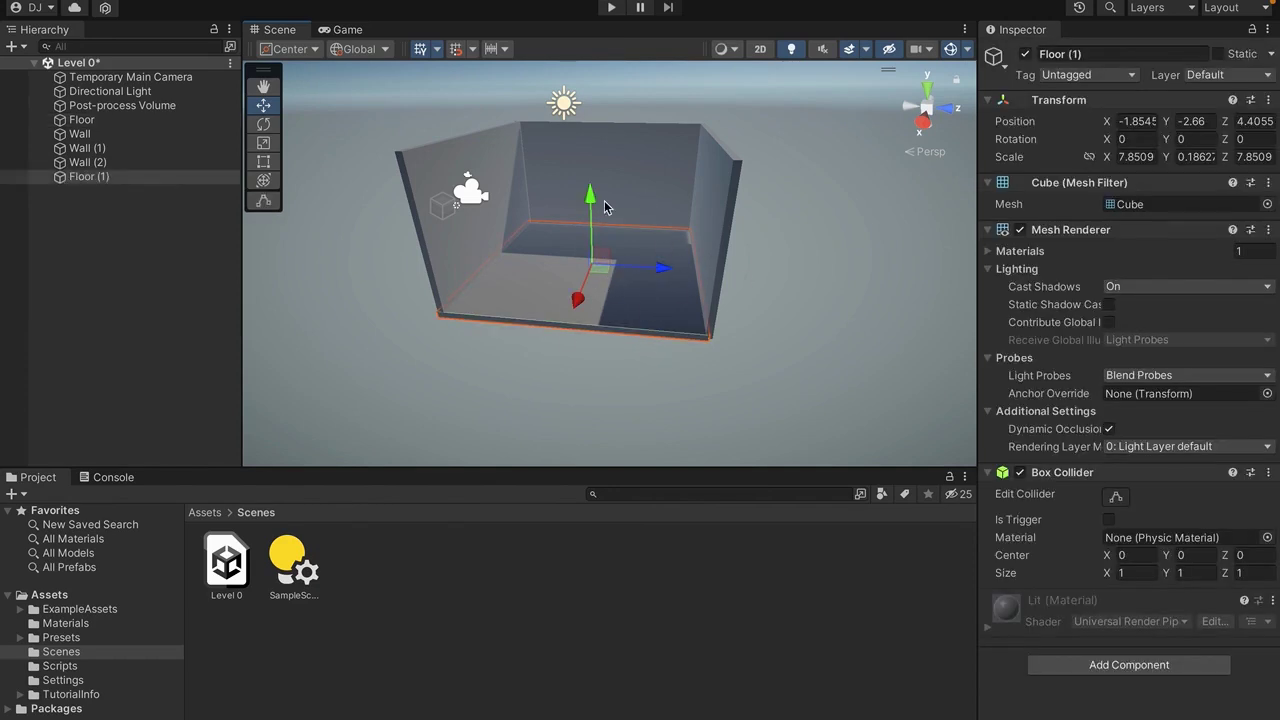
pyautogui.moveTo(592, 220); pyautogui.dragTo(603, 83)
pyautogui.click(426, 261)
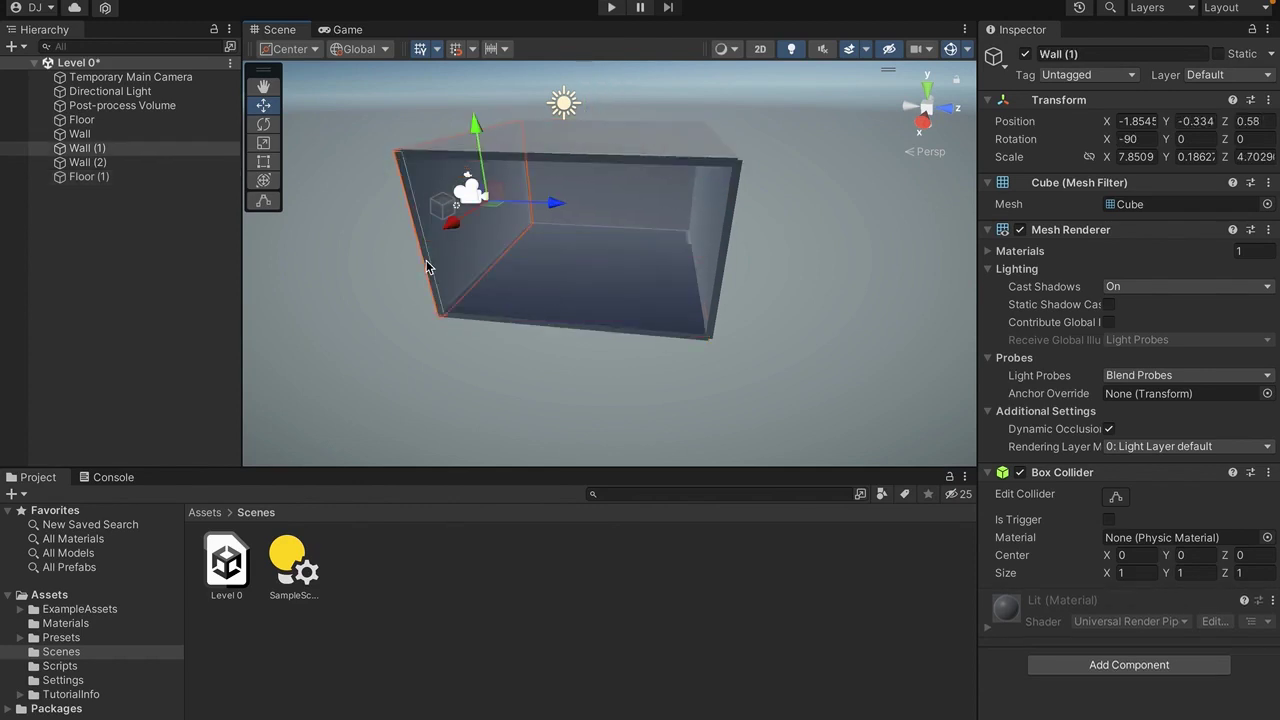
pyautogui.click(406, 266)
# Step: Select the Directional Light above the room and delete it from the scene
pyautogui.moveTo(406, 266); pyautogui.dragTo(648, 322, button='right')
pyautogui.press('e')
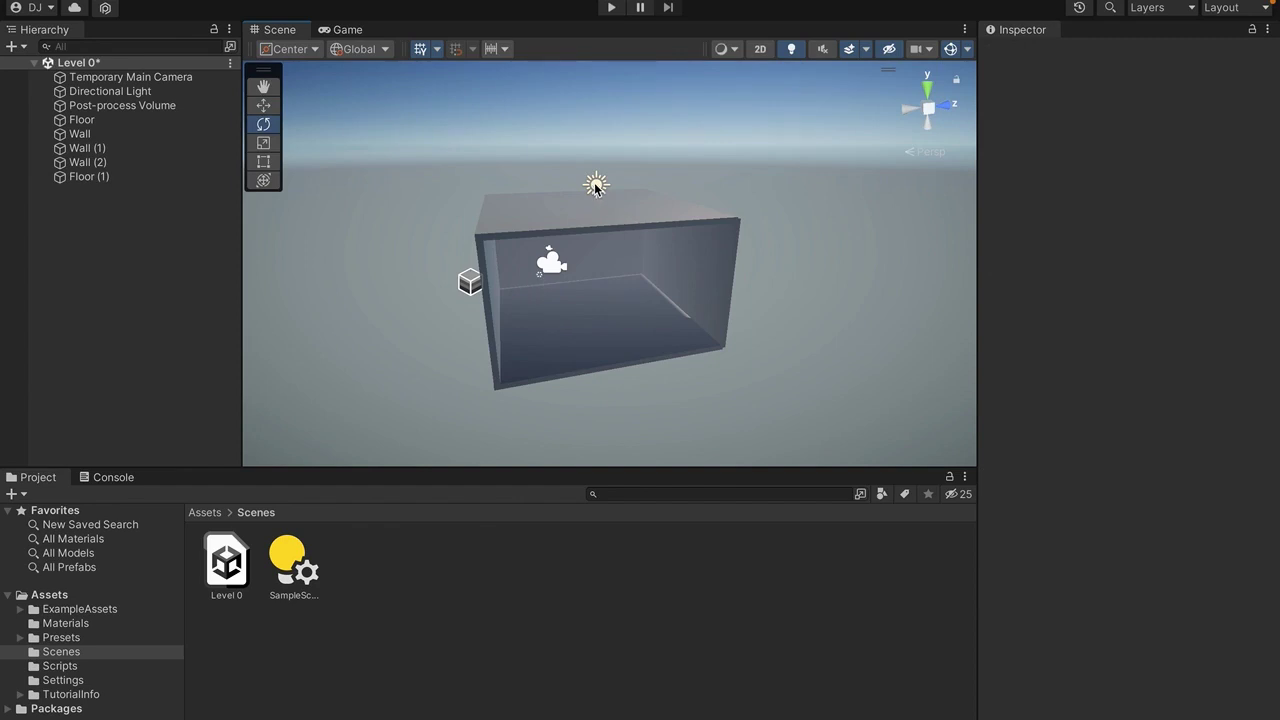
pyautogui.click(129, 92)
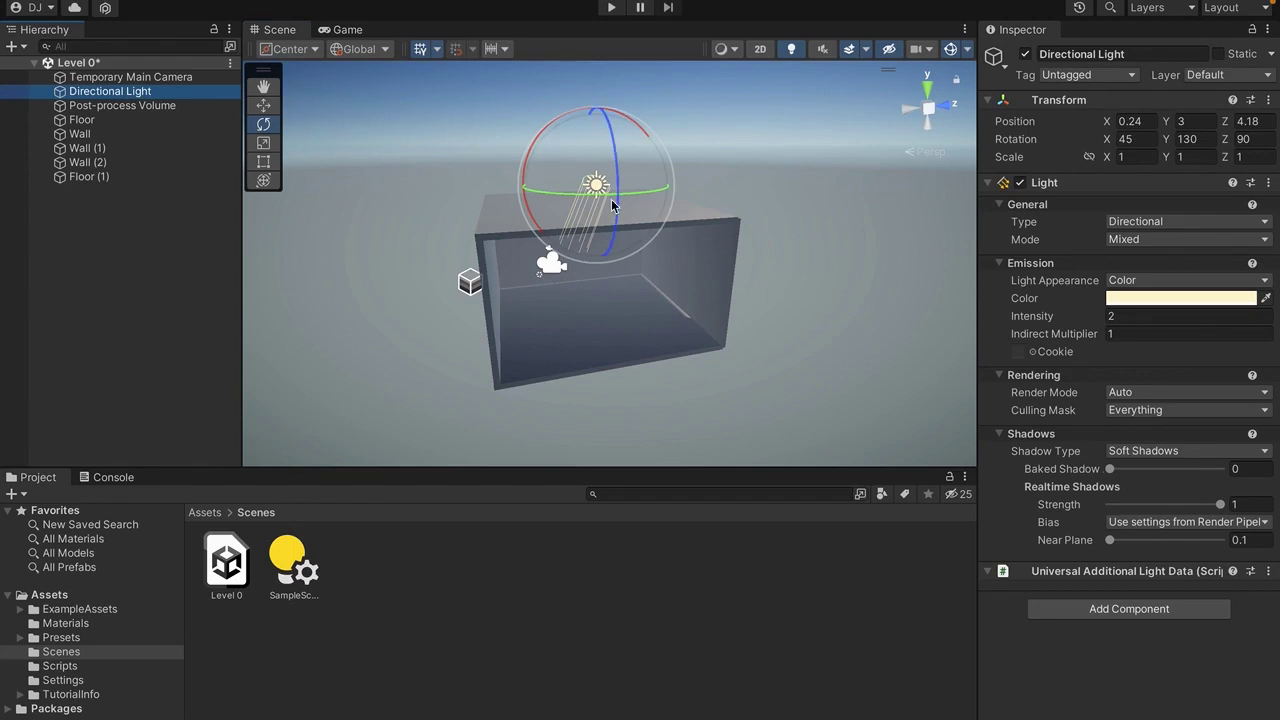
pyautogui.moveTo(611, 205); pyautogui.dragTo(285, 118, button='right')
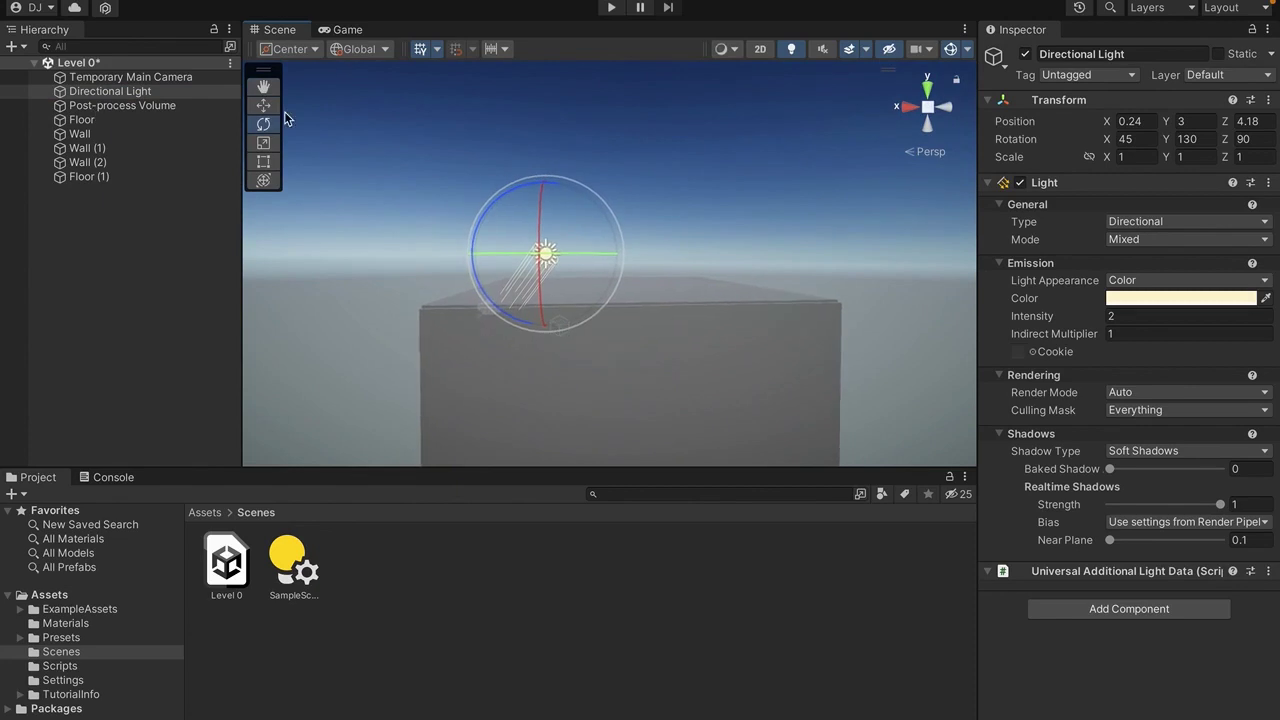
pyautogui.moveTo(500, 249); pyautogui.dragTo(810, 279, button='right')
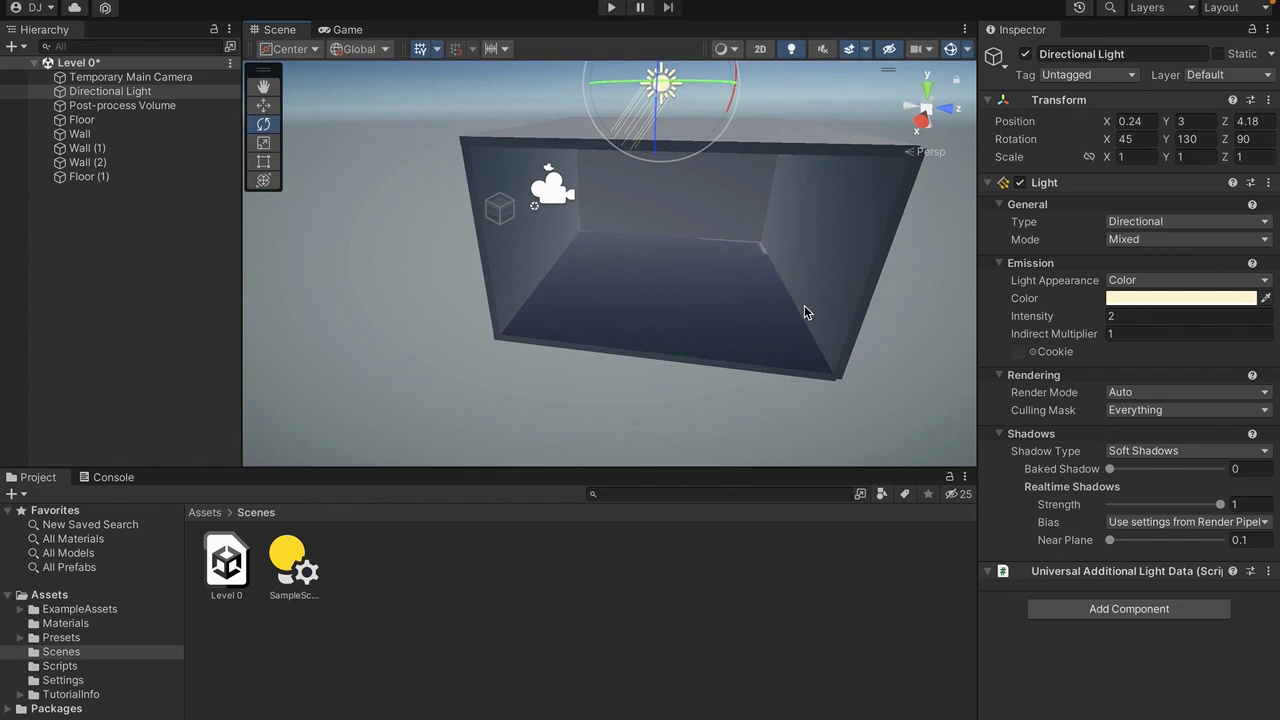
pyautogui.doubleClick(160, 92)
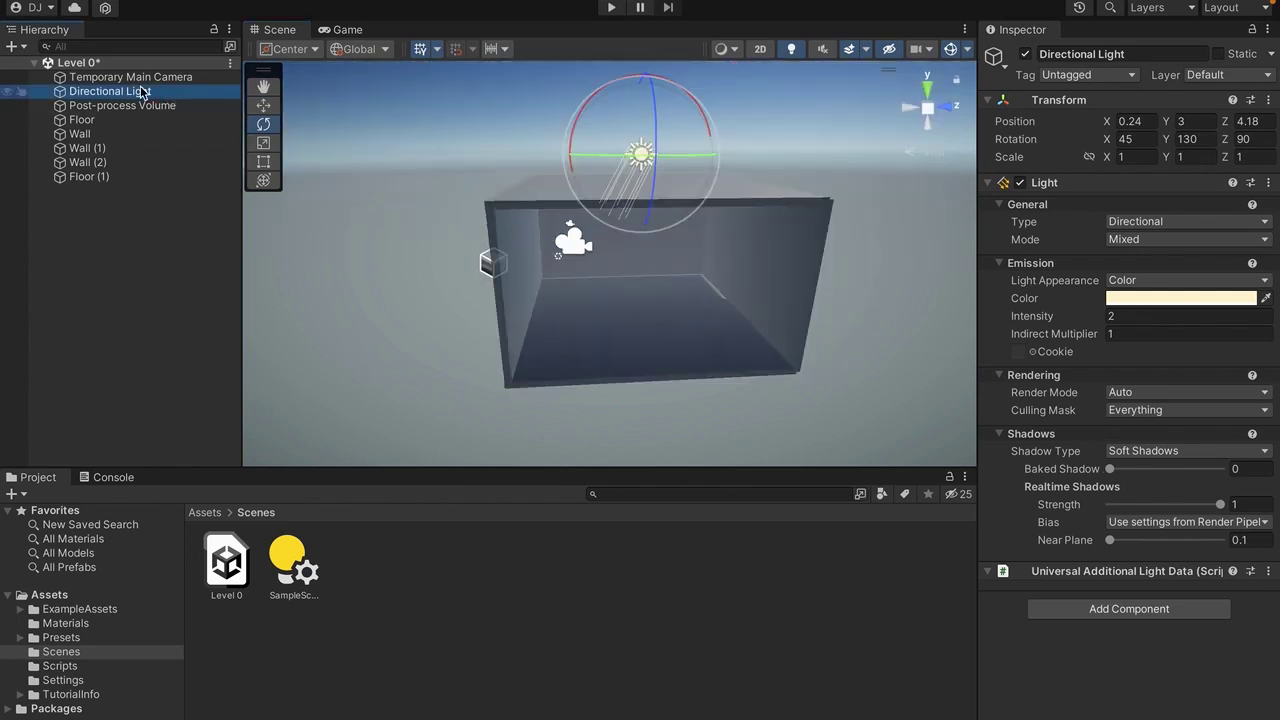
pyautogui.rightClick(142, 92)
pyautogui.click(183, 228)
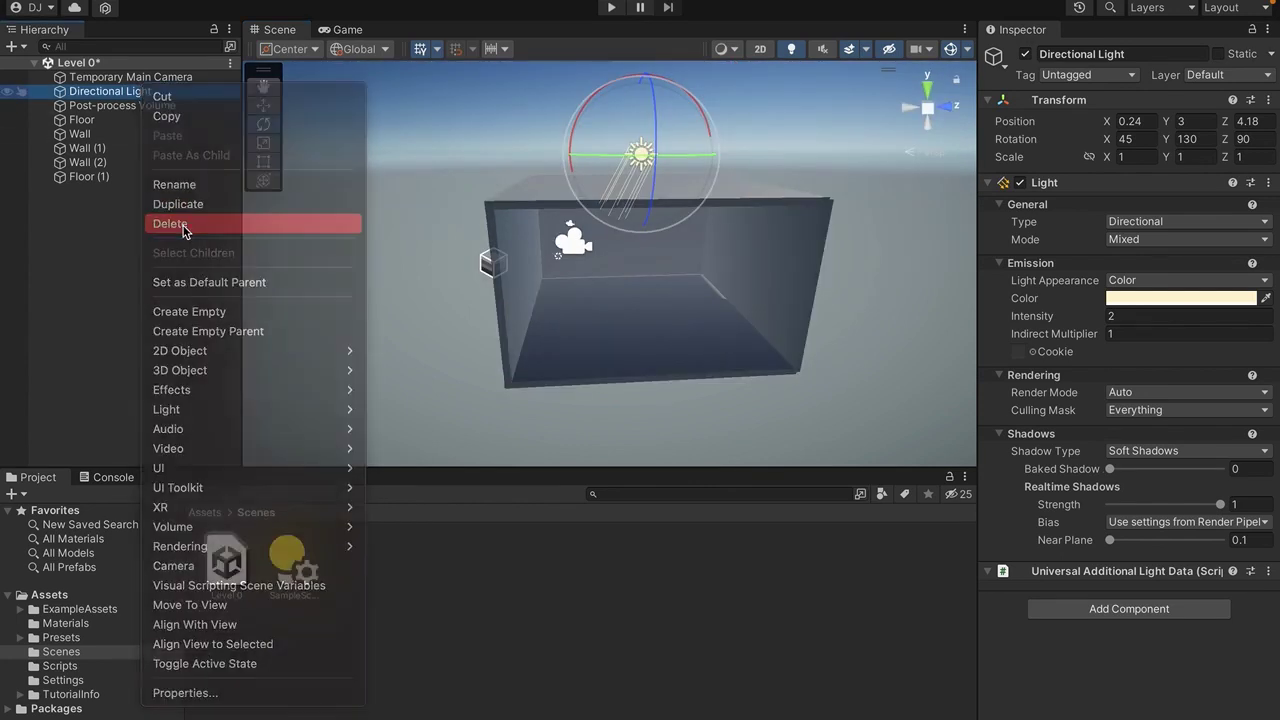
# Step: Open the Lighting settings window and dock it beside the Inspector
pyautogui.moveTo(451, 208); pyautogui.dragTo(463, 219, button='right')
pyautogui.press('w')
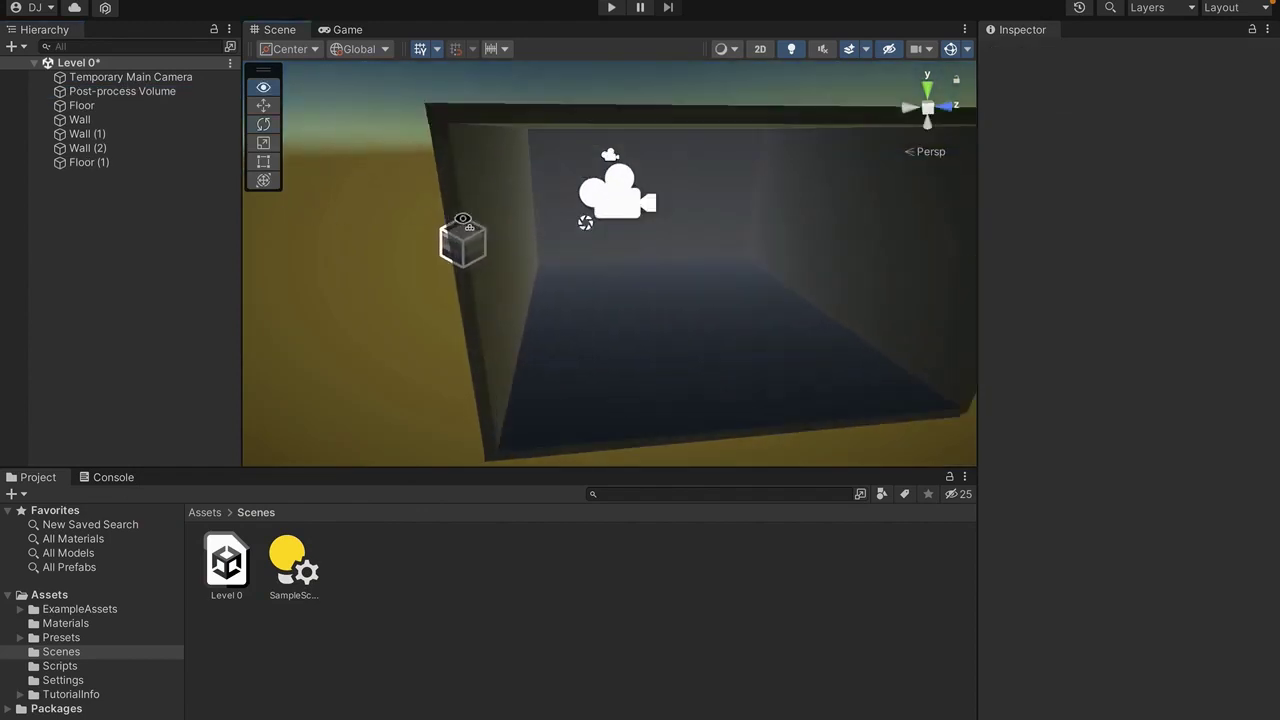
pyautogui.keyDown('alt'); pyautogui.moveTo(463, 219); pyautogui.dragTo(680, 251); pyautogui.keyUp('alt')
pyautogui.scroll(2, 680, 251)
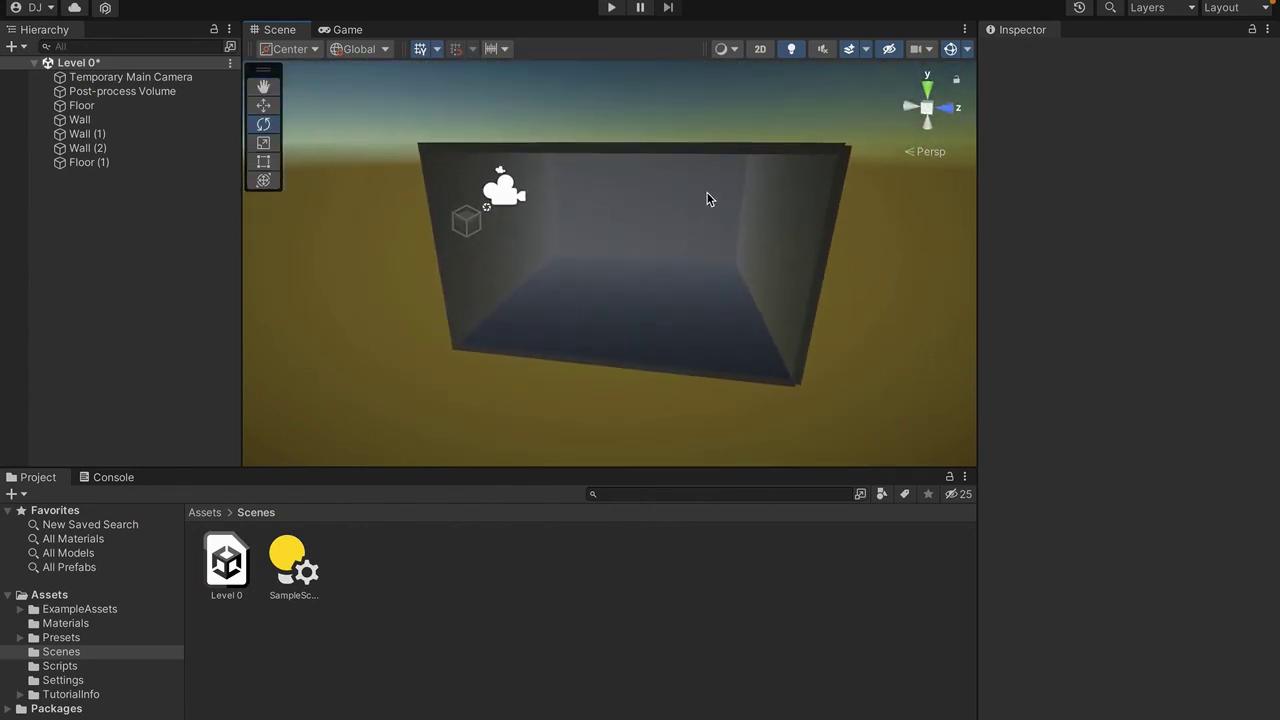
pyautogui.moveTo(605, 3)
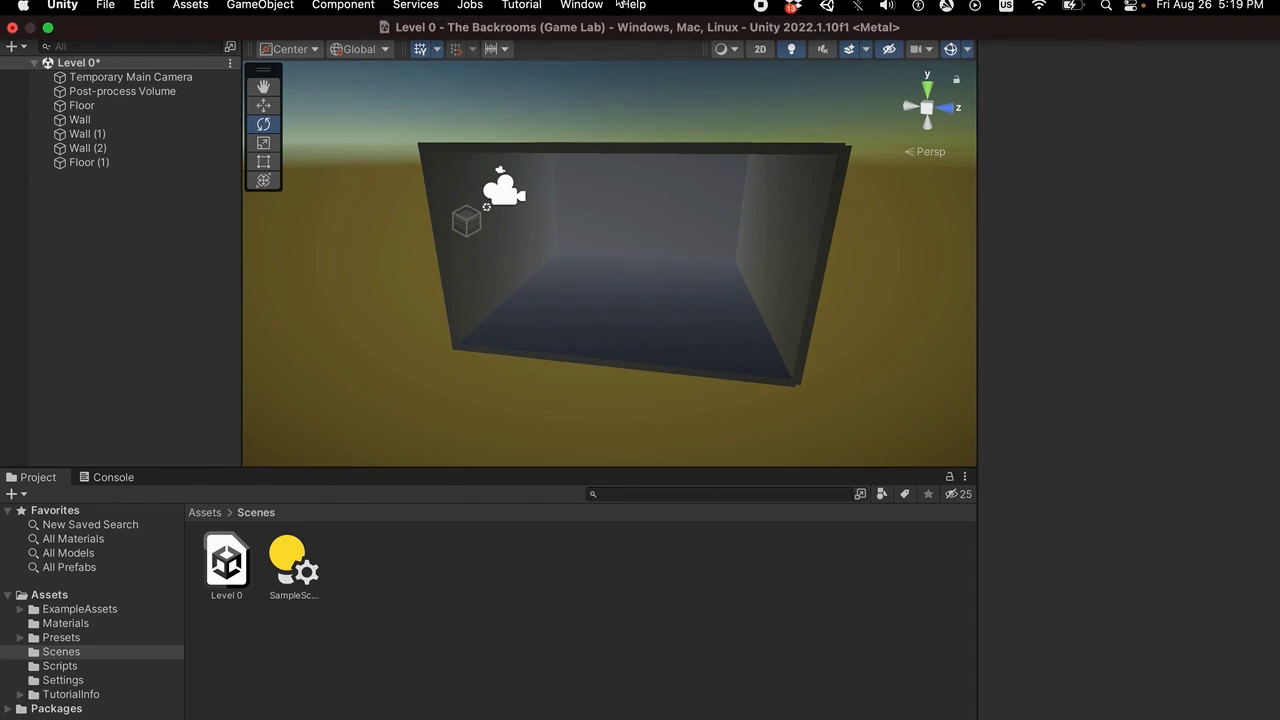
pyautogui.click(622, 4)
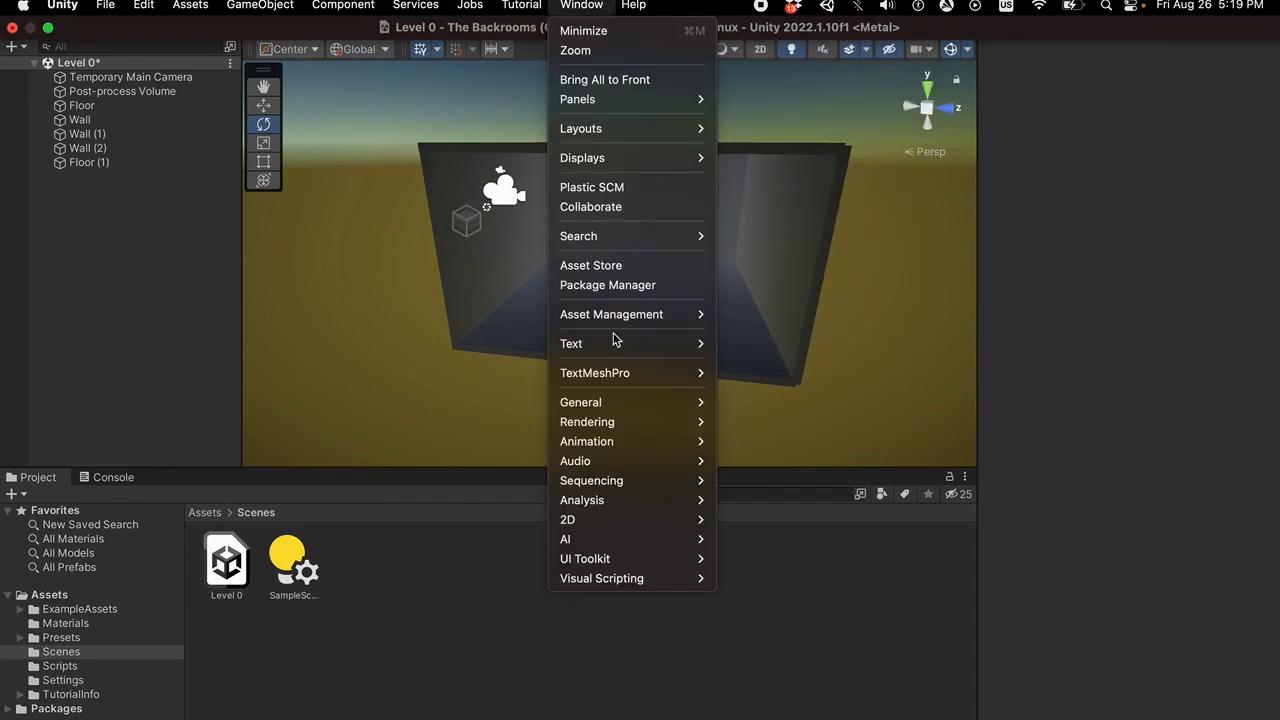
pyautogui.moveTo(614, 428)
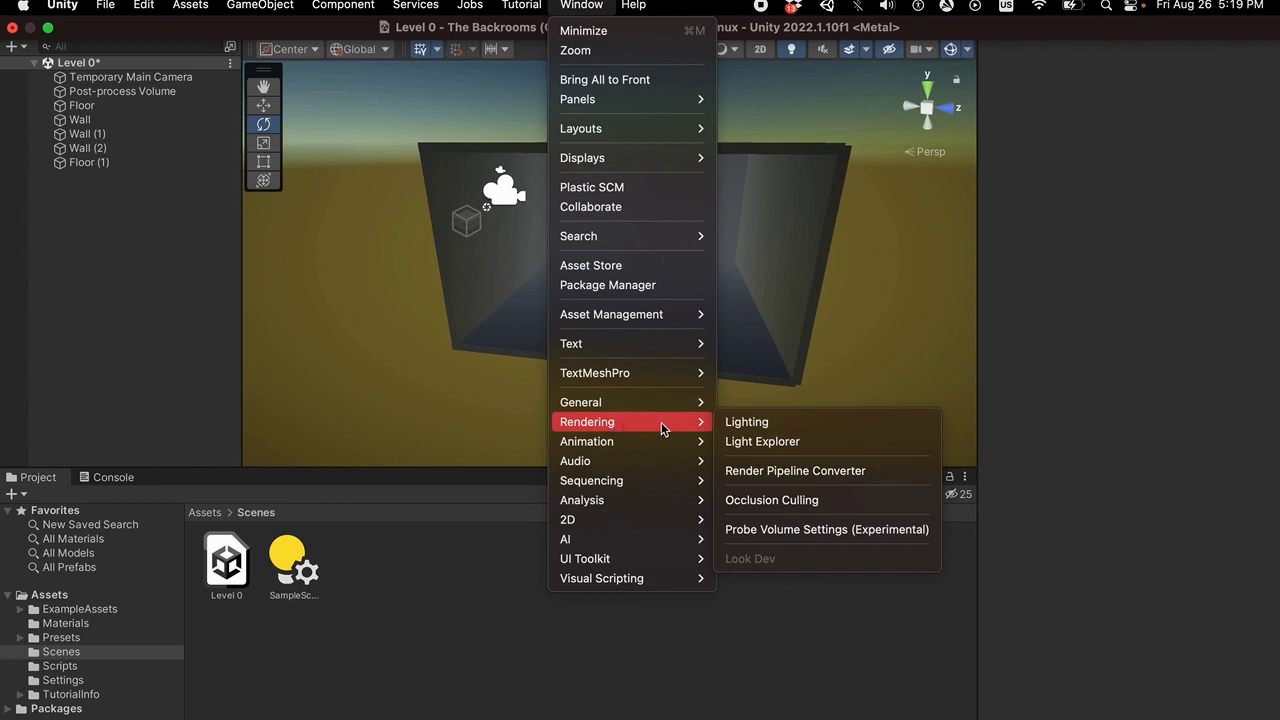
pyautogui.click(740, 422)
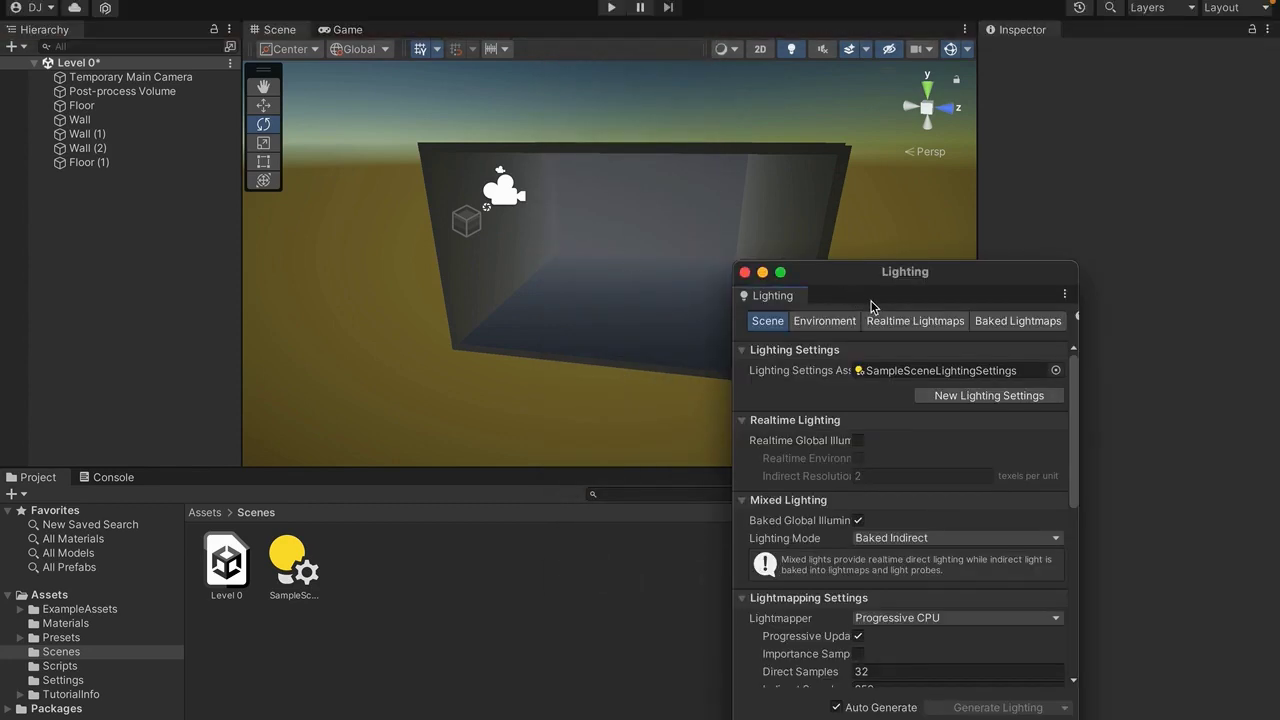
pyautogui.moveTo(790, 296); pyautogui.dragTo(1077, 27)
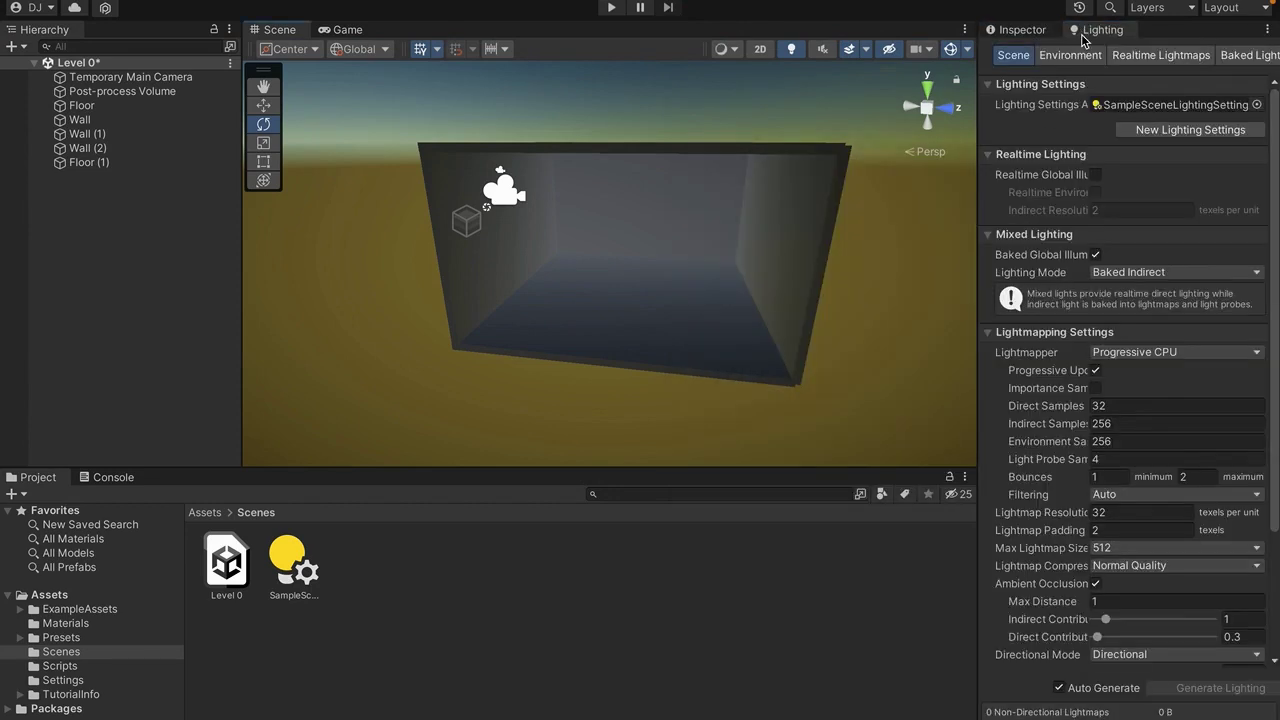
# Step: Set the Realtime Shadow Color in the Environment lighting settings to black (000000)
pyautogui.click(1066, 56)
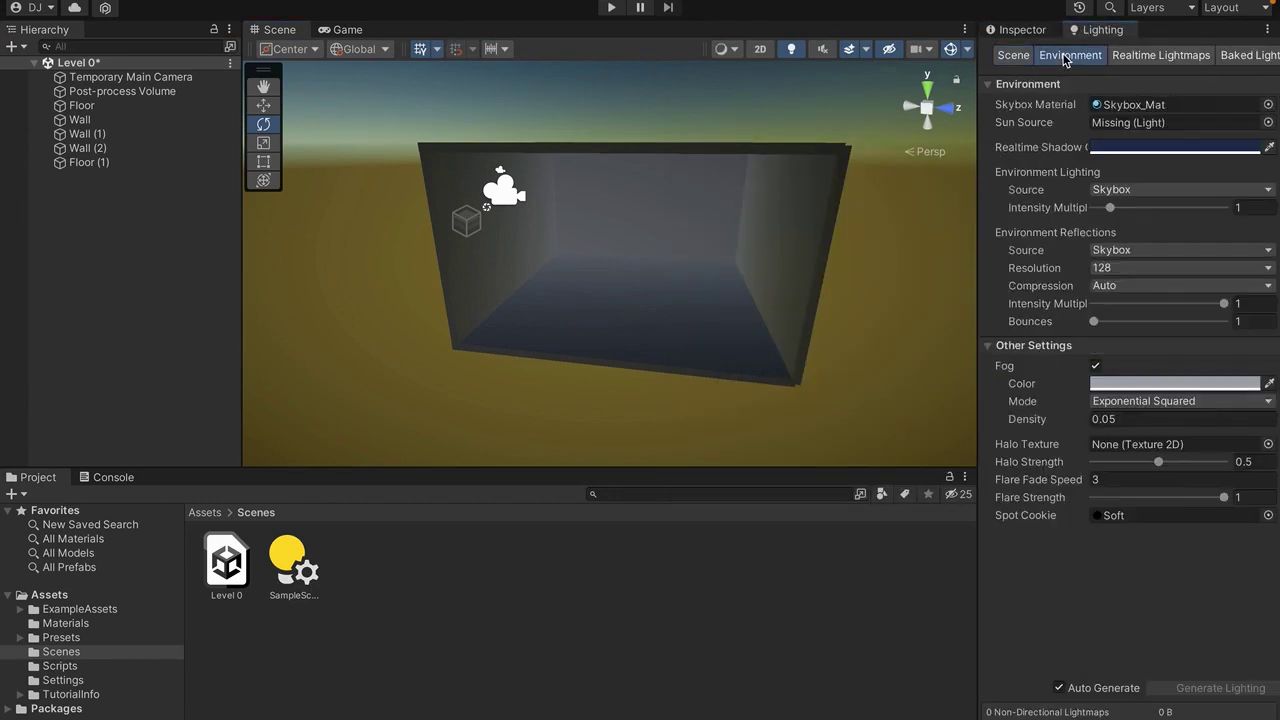
pyautogui.click(1103, 147)
pyautogui.moveTo(1088, 295); pyautogui.dragTo(1033, 462)
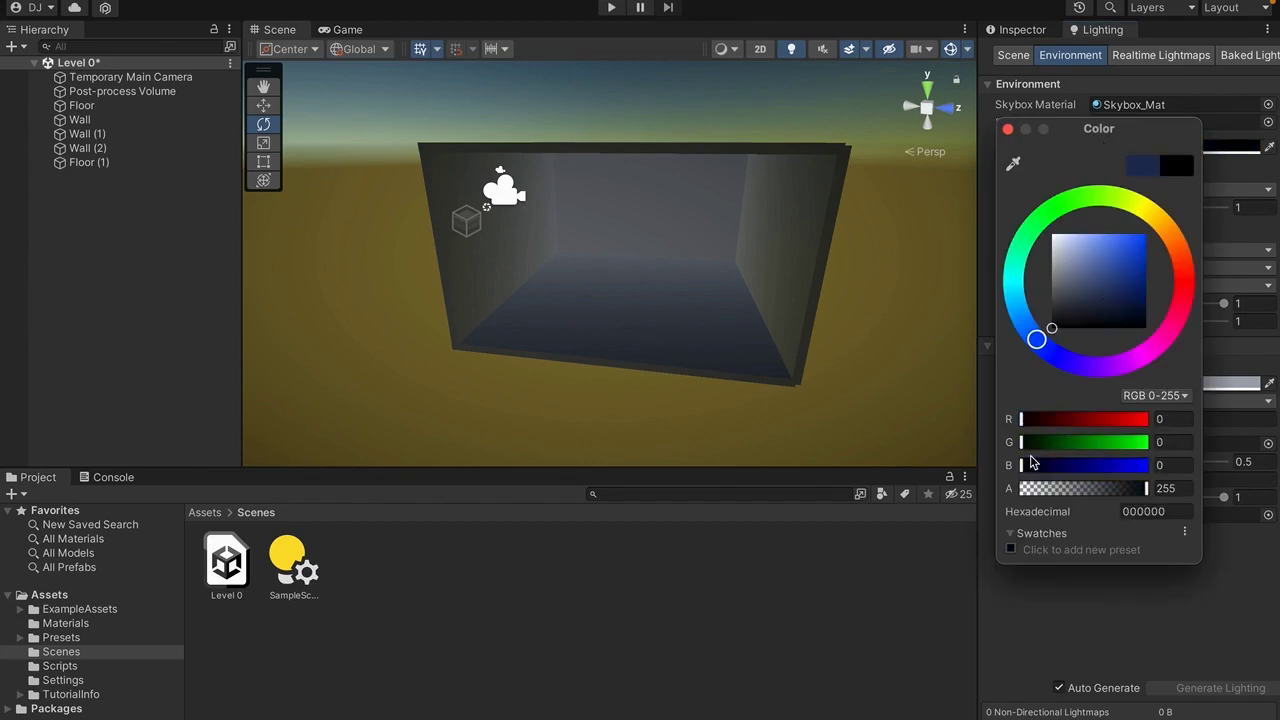
pyautogui.click(979, 391)
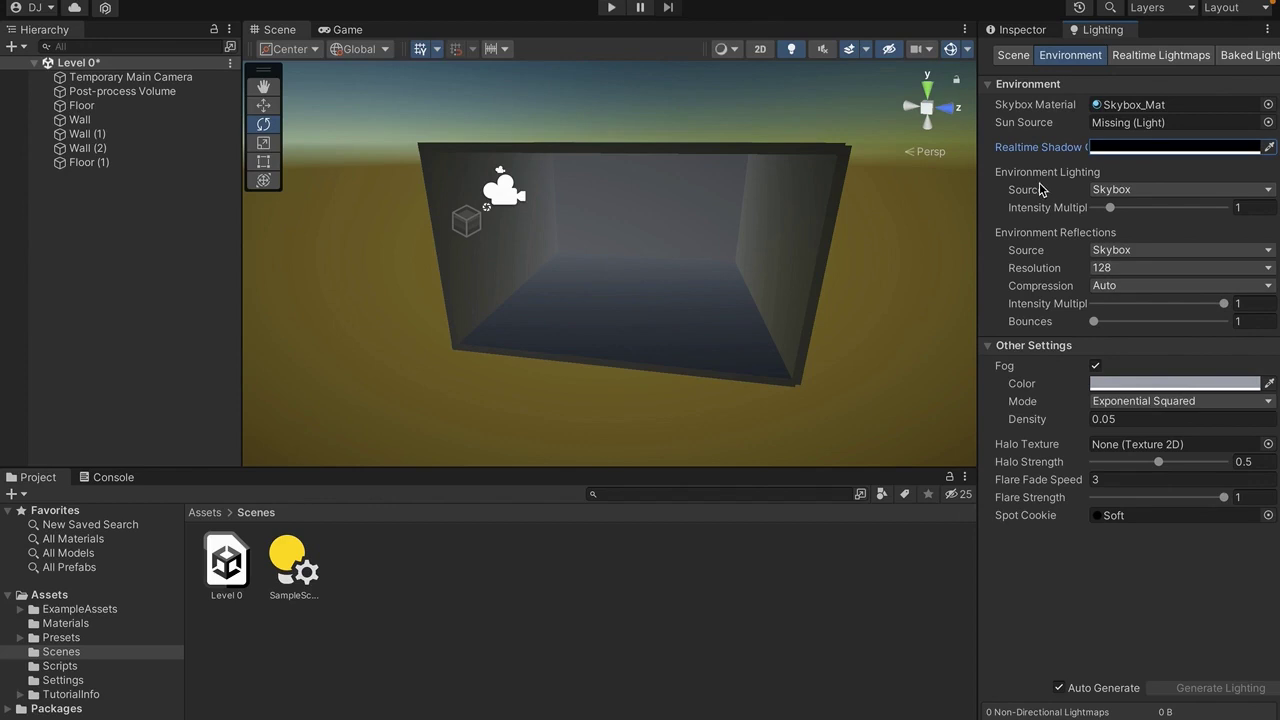
# Step: Switch the Environment Lighting source to Color and make the ambient color black with an intensity of -2.4
pyautogui.click(1110, 190)
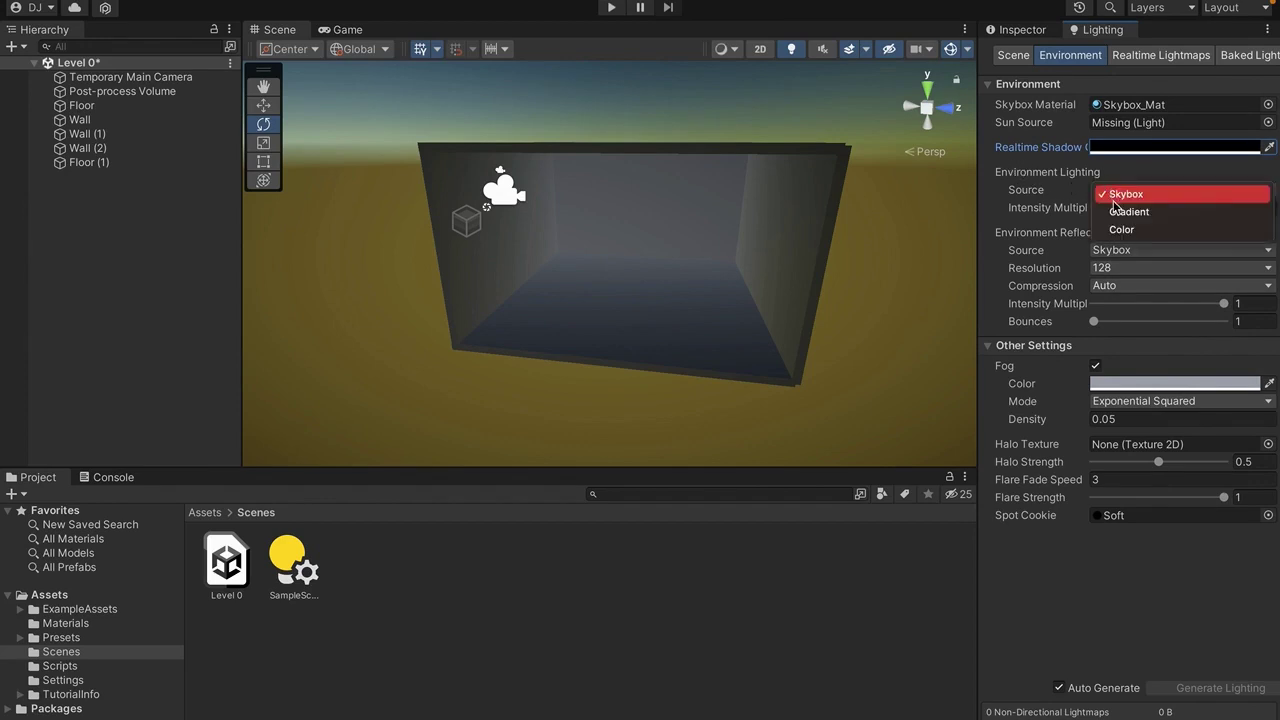
pyautogui.click(1117, 231)
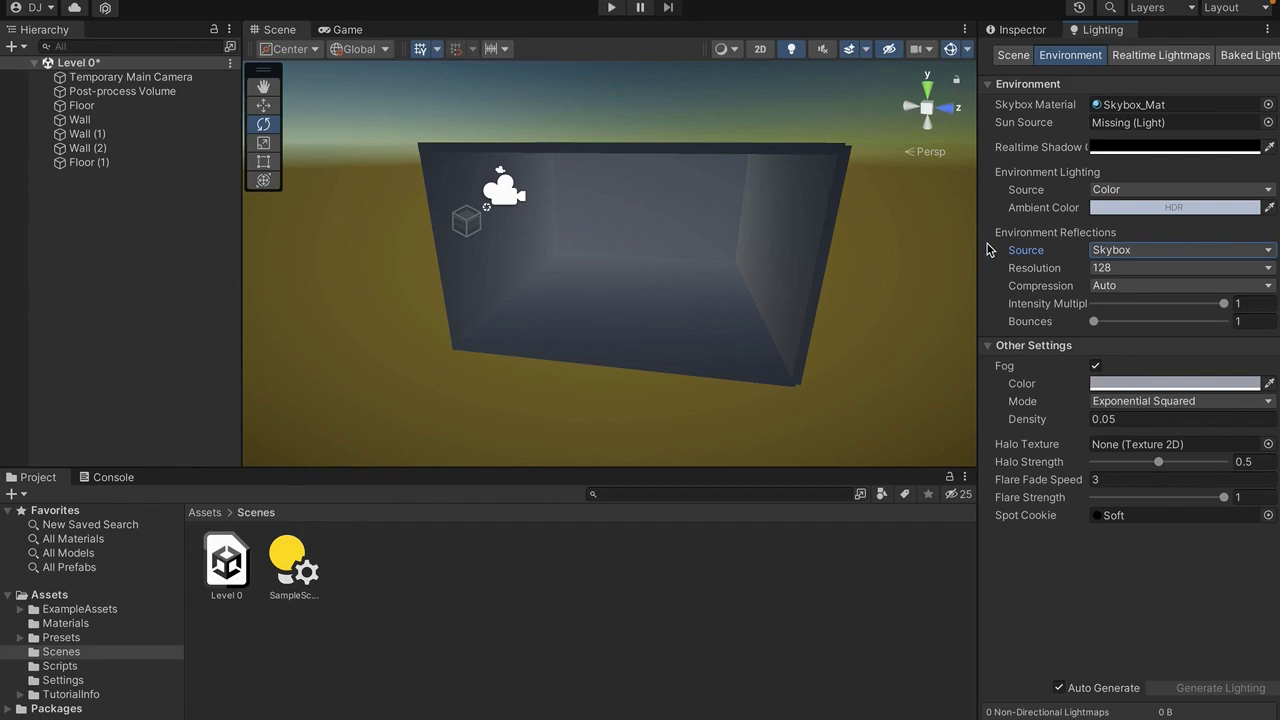
pyautogui.click(1111, 208)
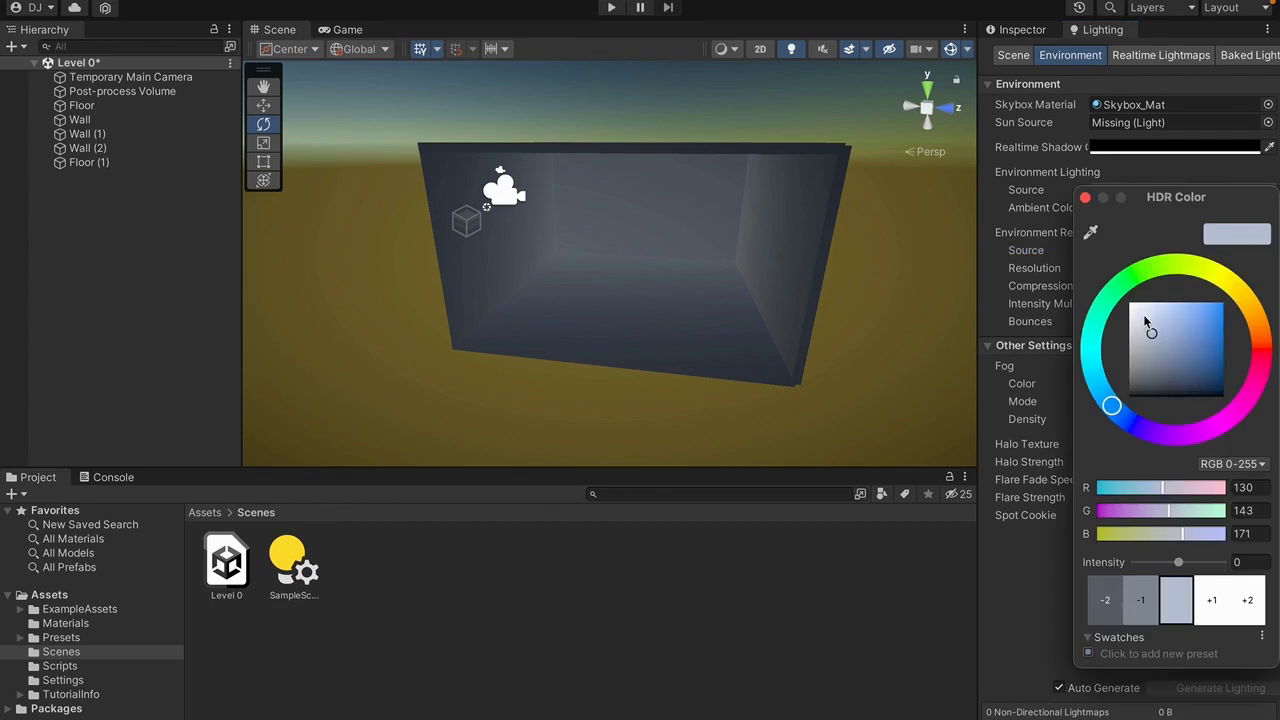
pyautogui.moveTo(1148, 322); pyautogui.dragTo(1094, 514)
pyautogui.moveTo(1174, 562); pyautogui.dragTo(1168, 563)
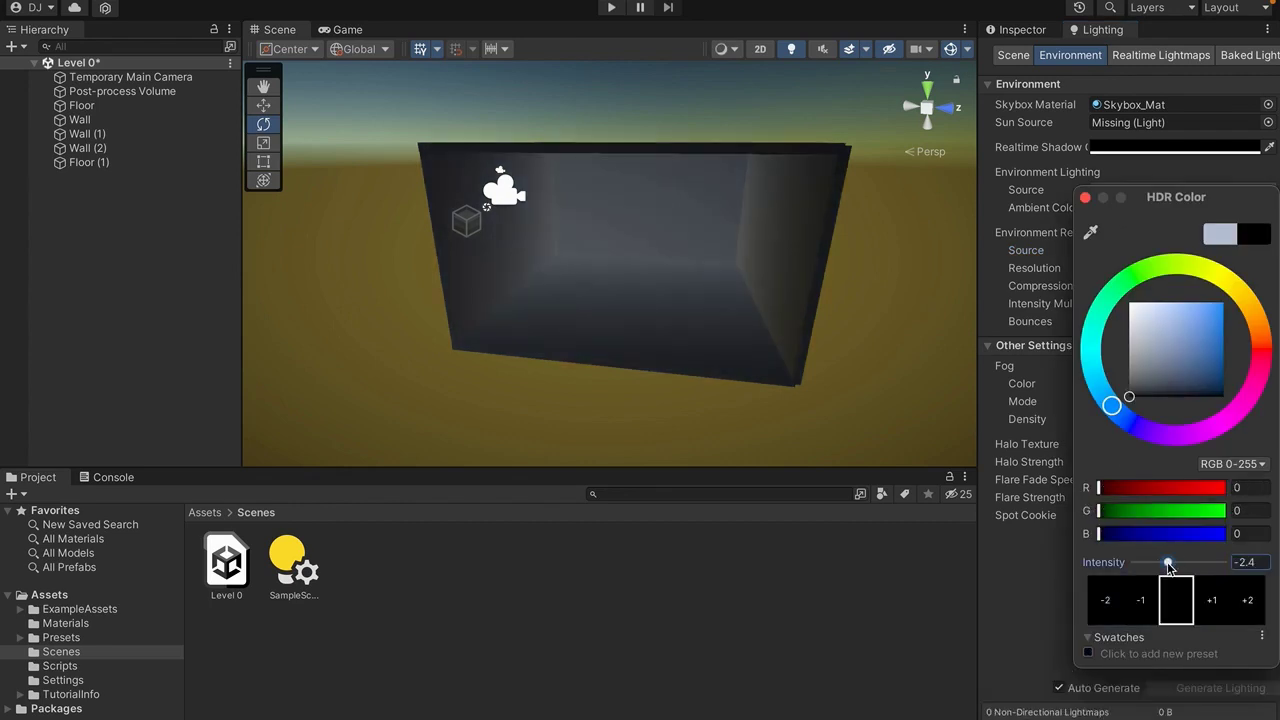
pyautogui.click(1049, 275)
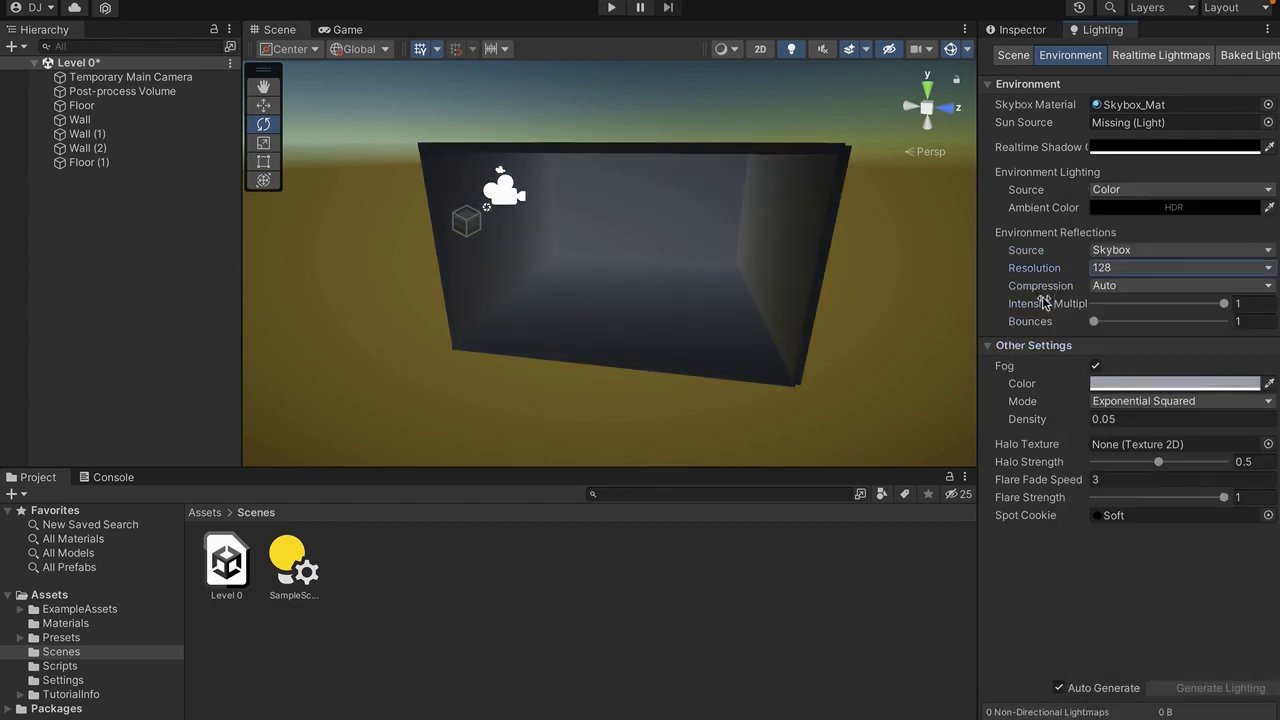
# Step: Reduce the Environment Reflections intensity multiplier to 0 and turn off fog
pyautogui.click(1044, 303)
pyautogui.moveTo(1081, 304); pyautogui.dragTo(843, 327)
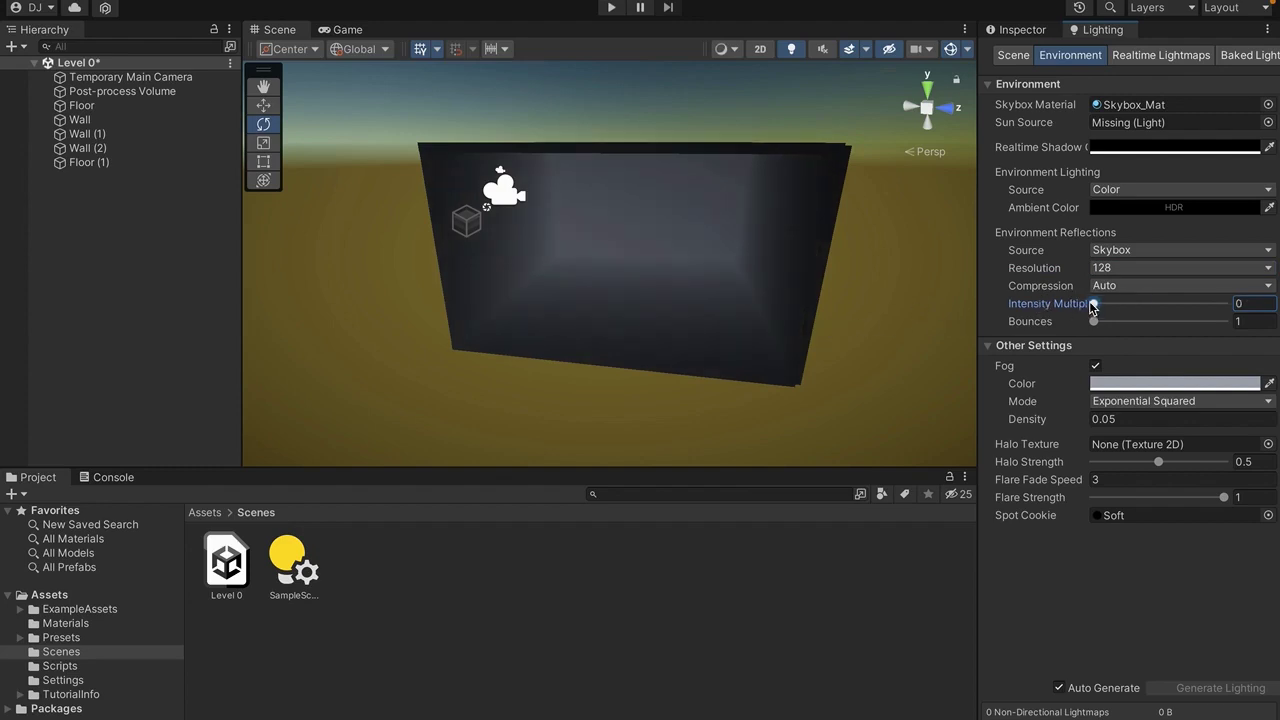
pyautogui.click(1095, 367)
# Step: Turn off the skybox display in the Scene view
pyautogui.moveTo(852, 117); pyautogui.dragTo(845, 145, button='right')
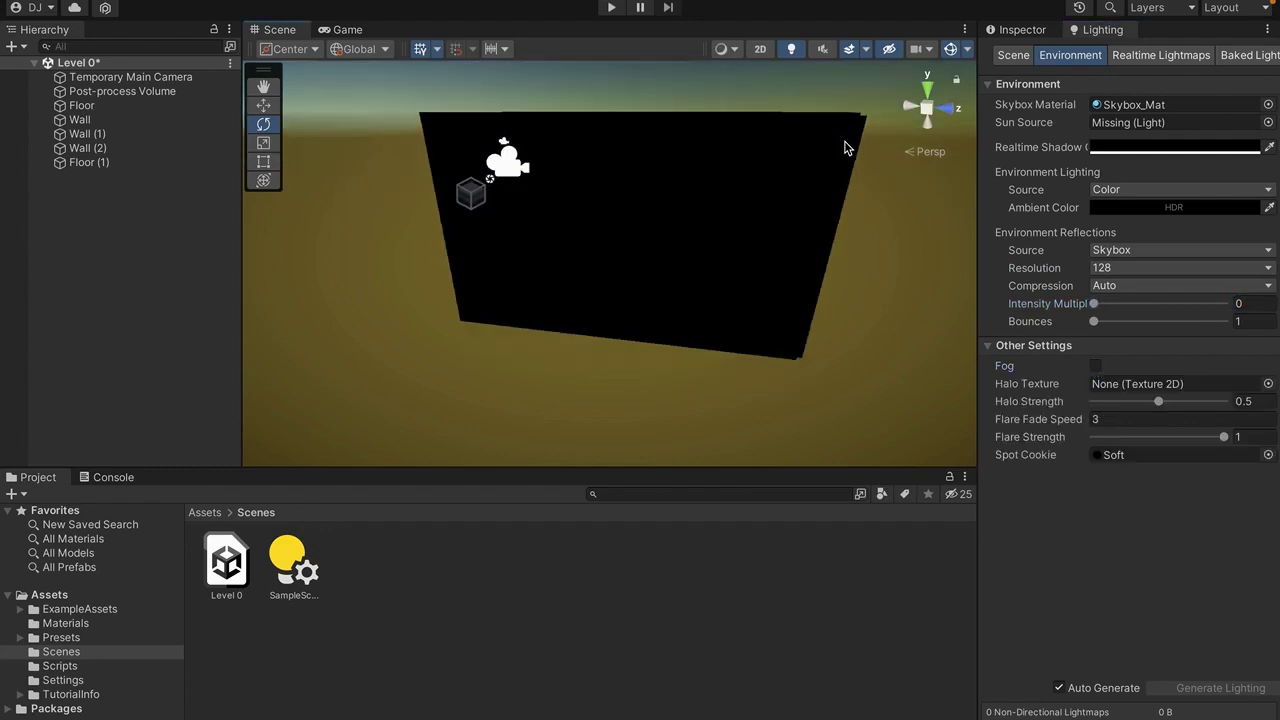
pyautogui.click(866, 50)
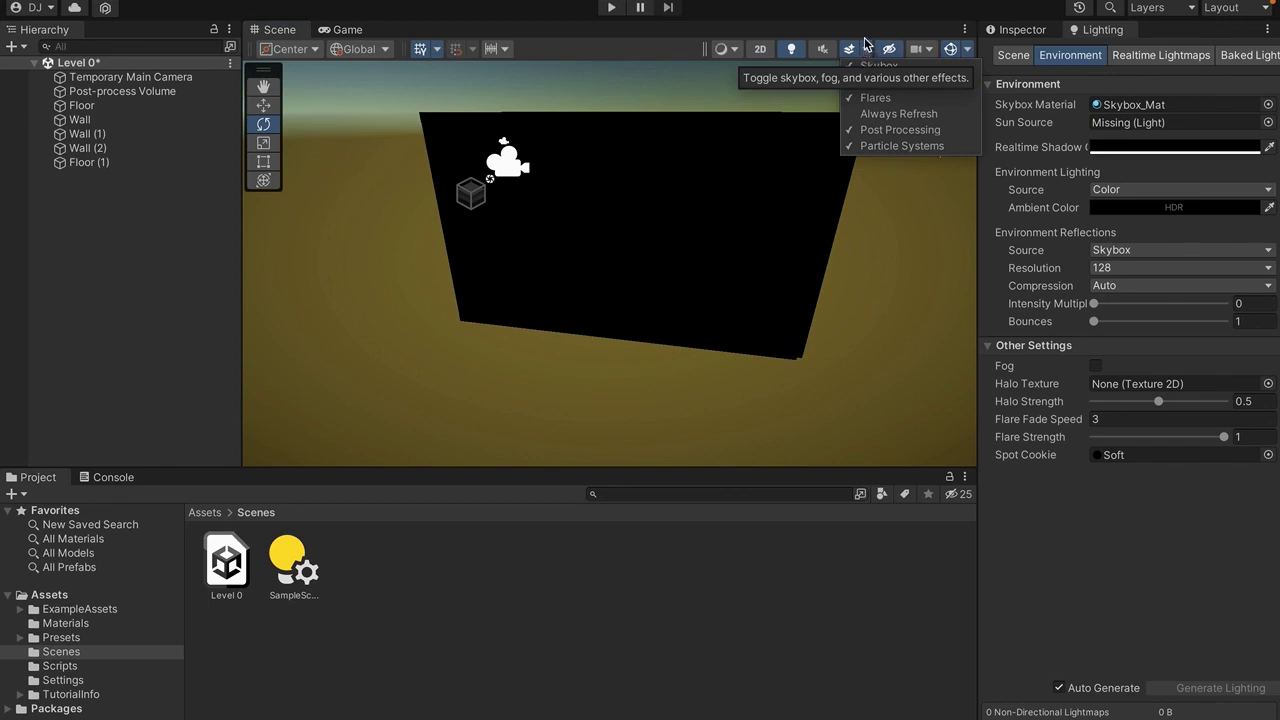
pyautogui.click(870, 67)
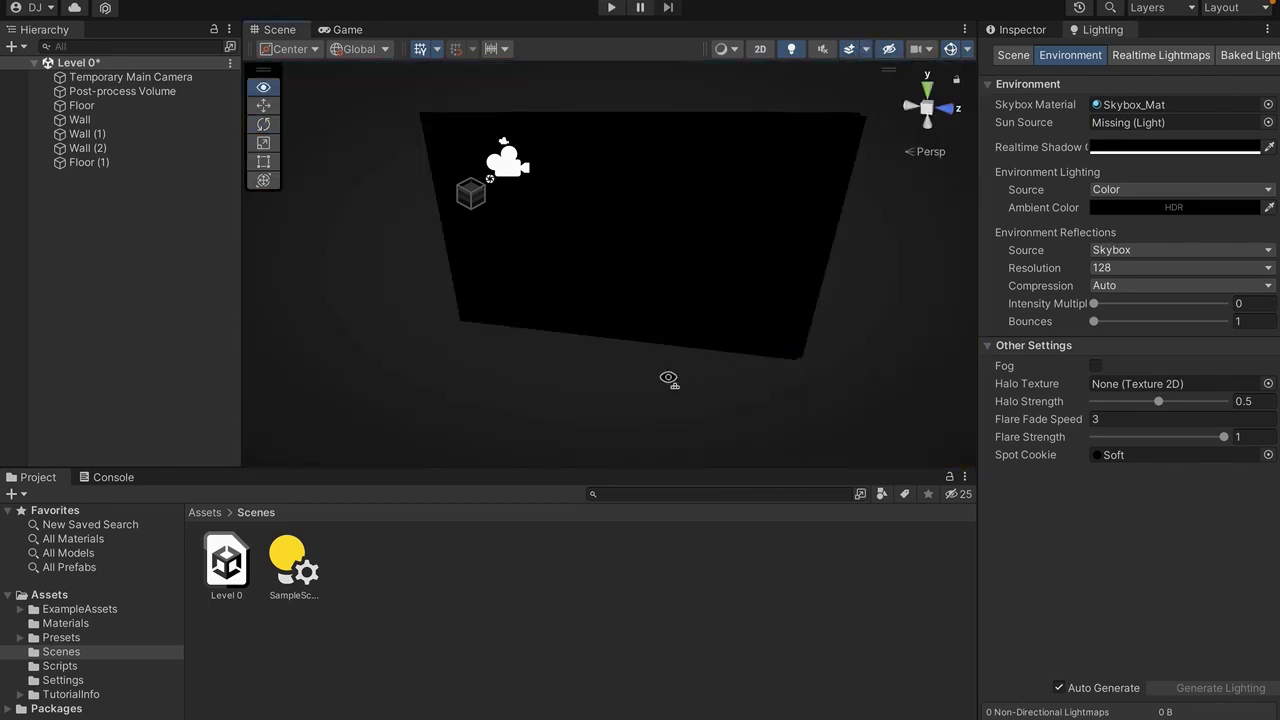
# Step: Add a Point Light to the Level 0 scene
pyautogui.moveTo(668, 378); pyautogui.dragTo(737, 358, button='right')
pyautogui.press('w')
pyautogui.press('s')
pyautogui.press('w')
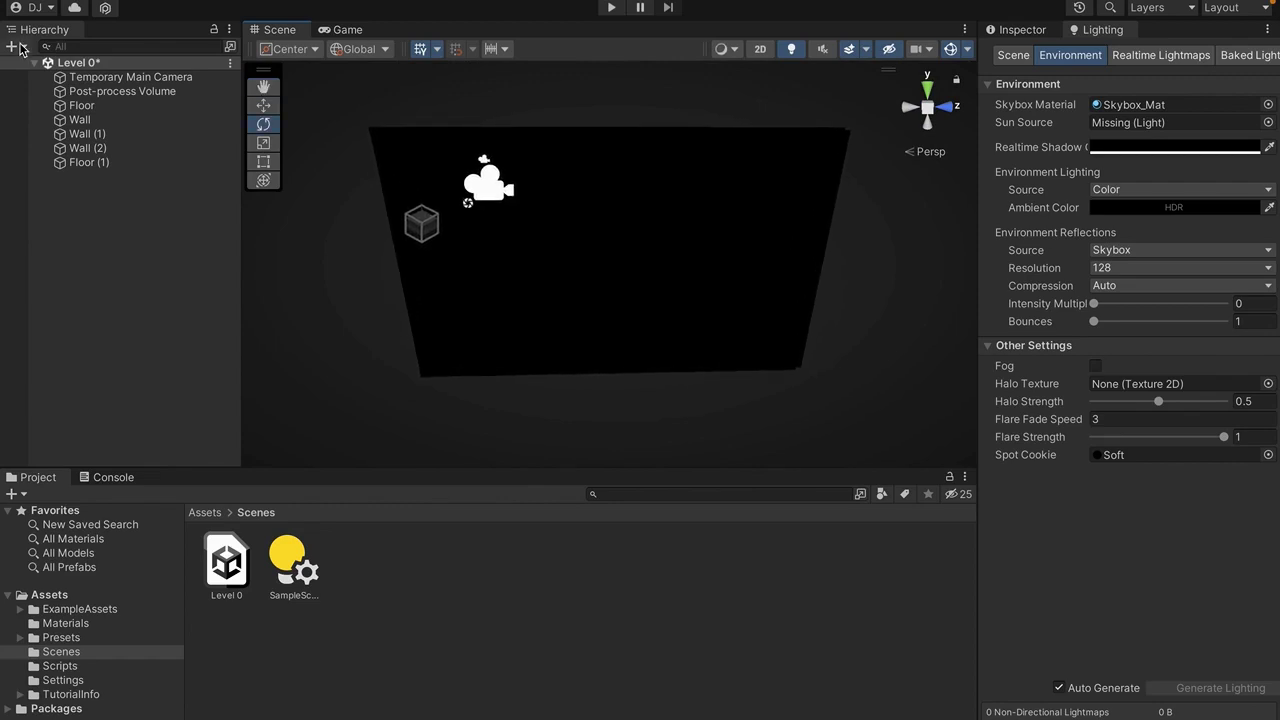
pyautogui.click(22, 48)
pyautogui.moveTo(28, 157)
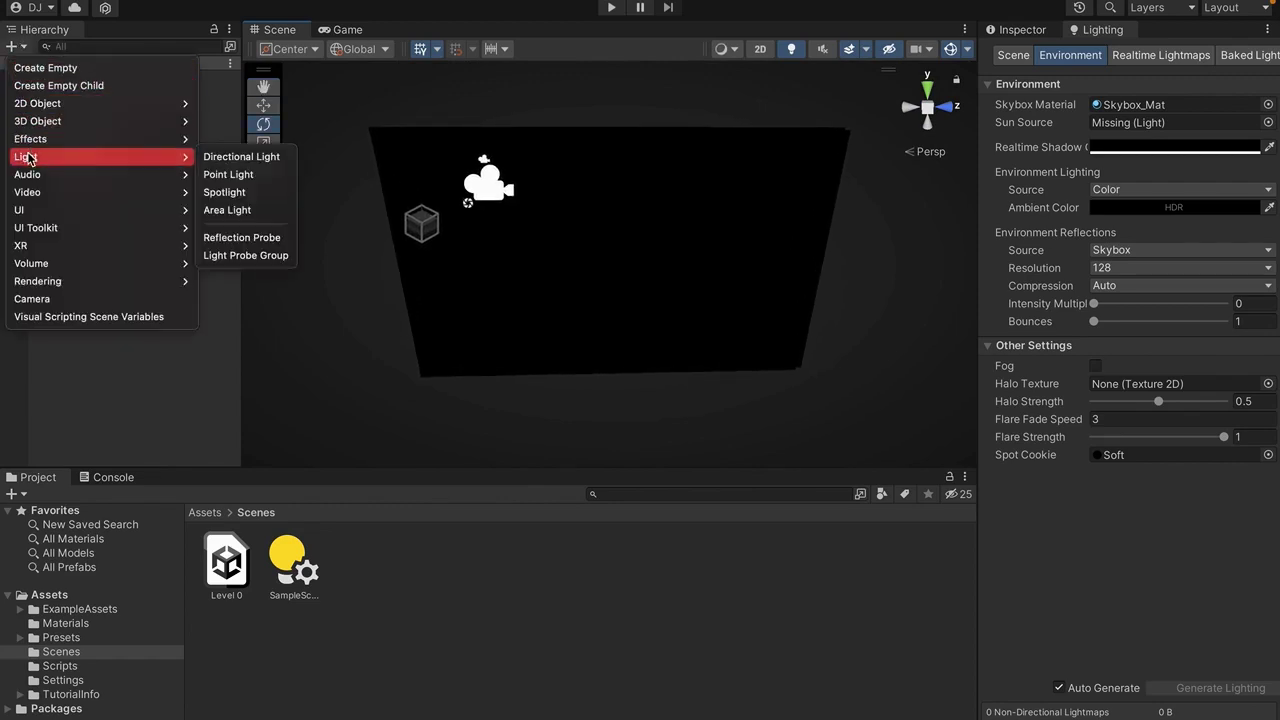
pyautogui.click(222, 176)
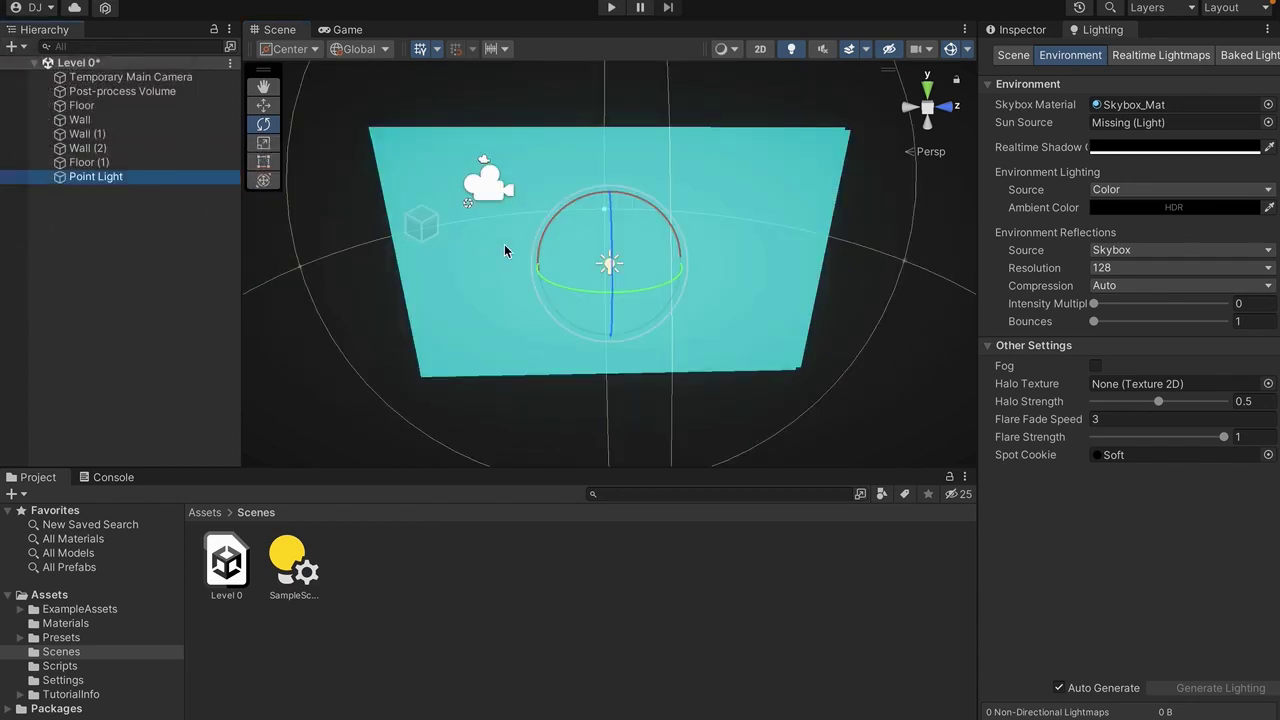
# Step: Raise the Point Light to just below the room's ceiling, at Y 1.6
pyautogui.keyDown('alt'); pyautogui.moveTo(504, 244); pyautogui.dragTo(502, 246); pyautogui.keyUp('alt')
pyautogui.press('f')
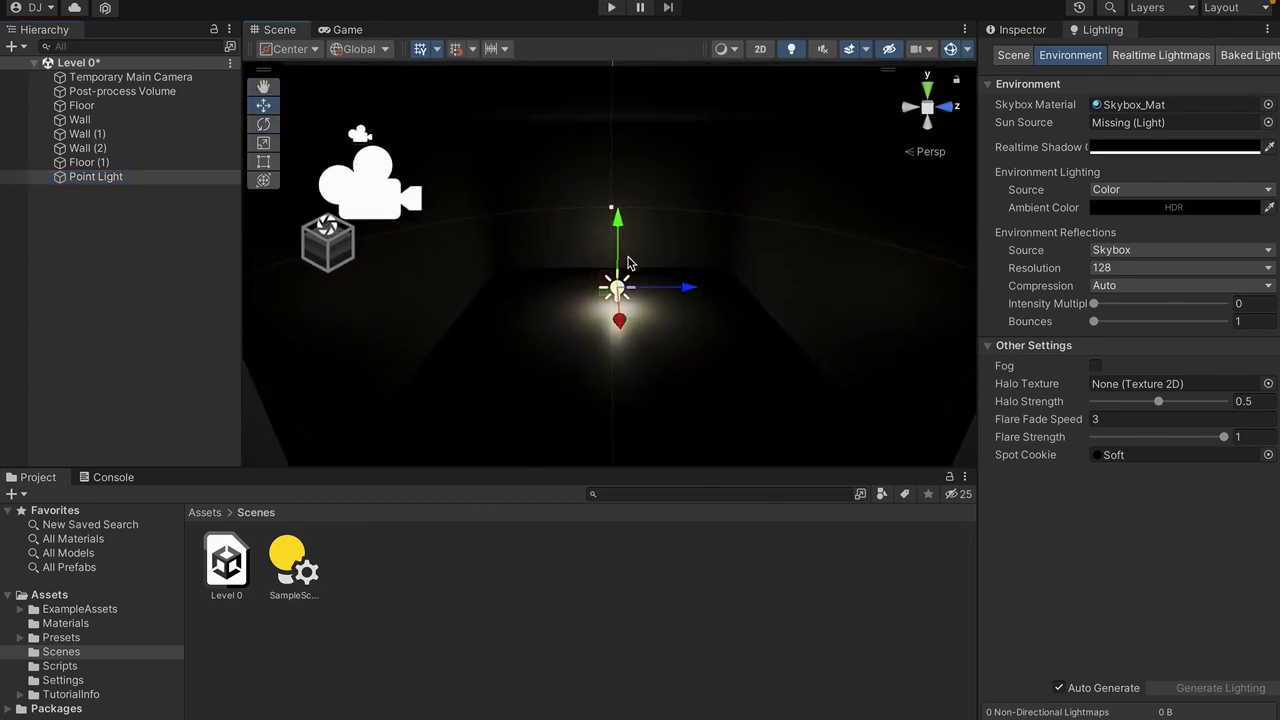
pyautogui.moveTo(633, 256); pyautogui.dragTo(634, 246, button='right')
pyautogui.press('w')
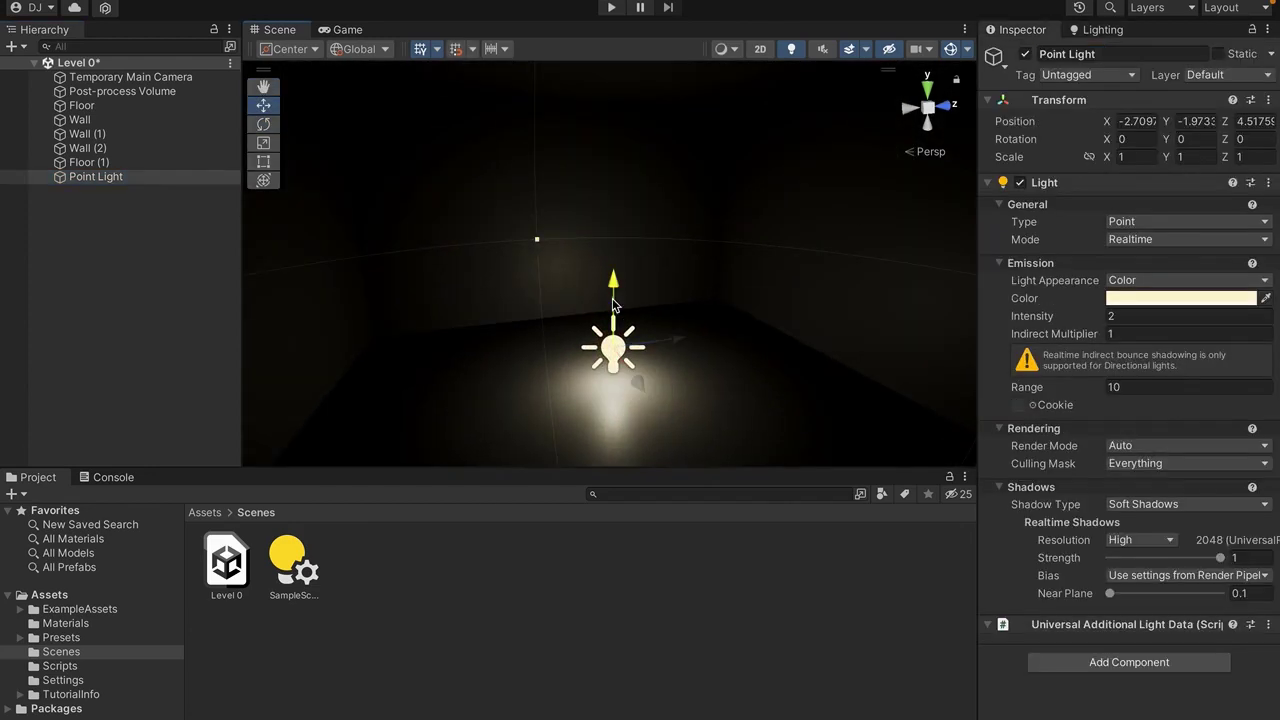
pyautogui.moveTo(614, 298); pyautogui.dragTo(624, 12)
pyautogui.moveTo(634, 249); pyautogui.dragTo(628, 149, button='right')
pyautogui.moveTo(617, 138); pyautogui.dragTo(617, 126)
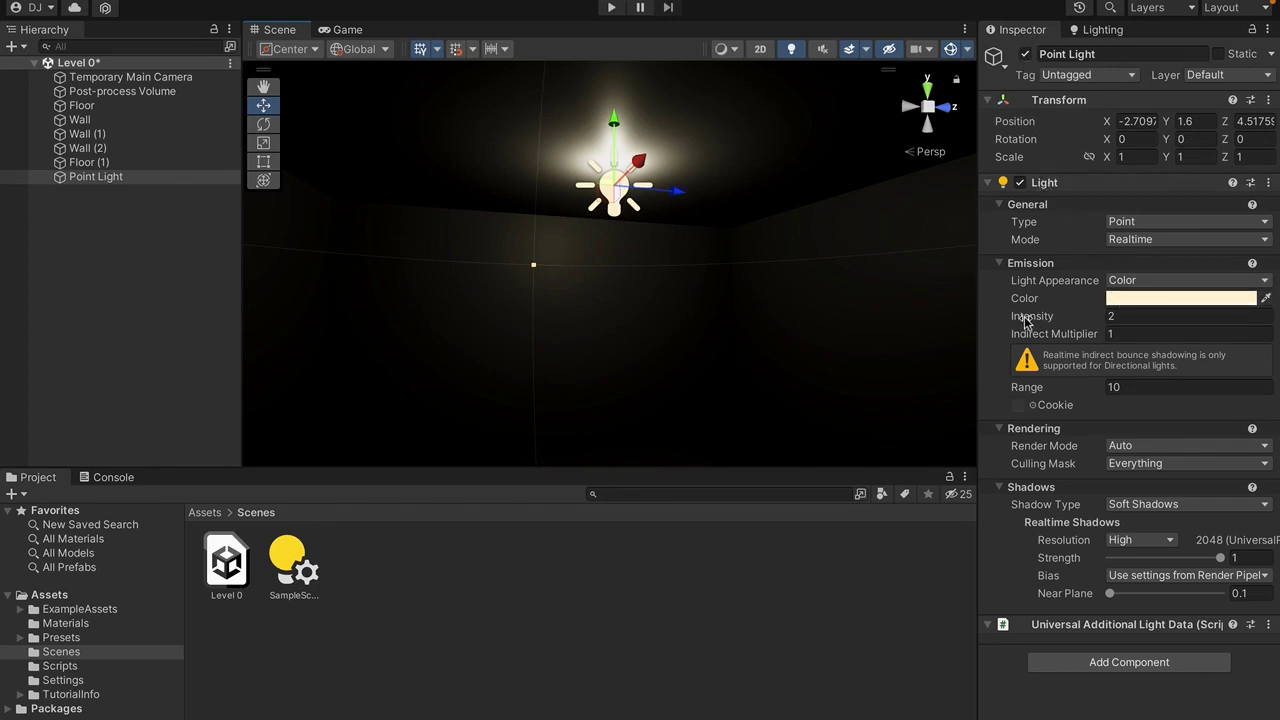
# Step: Set the Point Light's intensity to 10
pyautogui.moveTo(1025, 320); pyautogui.dragTo(810, 326)
pyautogui.click(1122, 315)
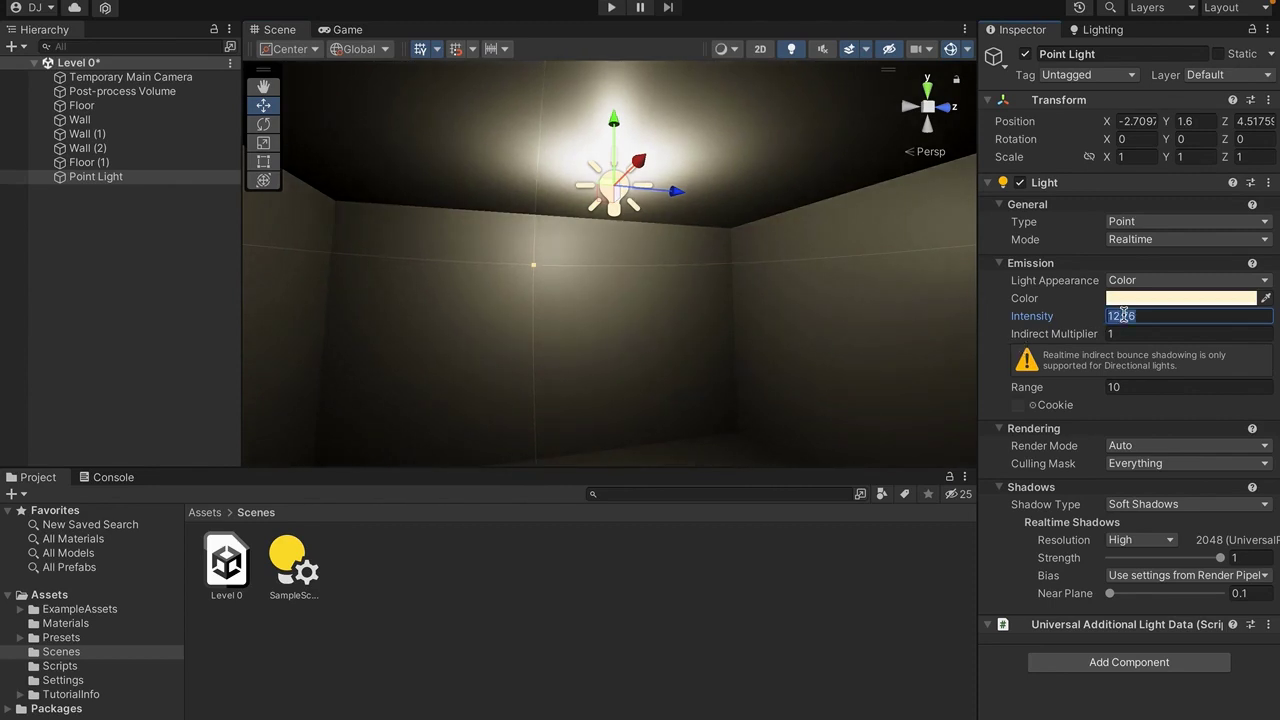
pyautogui.write('10')
# Step: Change the Point Light's color to a warm yellow (FFE9AD) and deselect the light
pyautogui.moveTo(698, 182); pyautogui.dragTo(628, 289, button='right')
pyautogui.press('s')
pyautogui.press('w')
pyautogui.click(1119, 299)
pyautogui.moveTo(1150, 399)
pyautogui.mouseDown()
pyautogui.moveTo(1186, 395)
pyautogui.moveTo(1151, 381)
pyautogui.moveTo(1163, 383)
pyautogui.mouseUp()
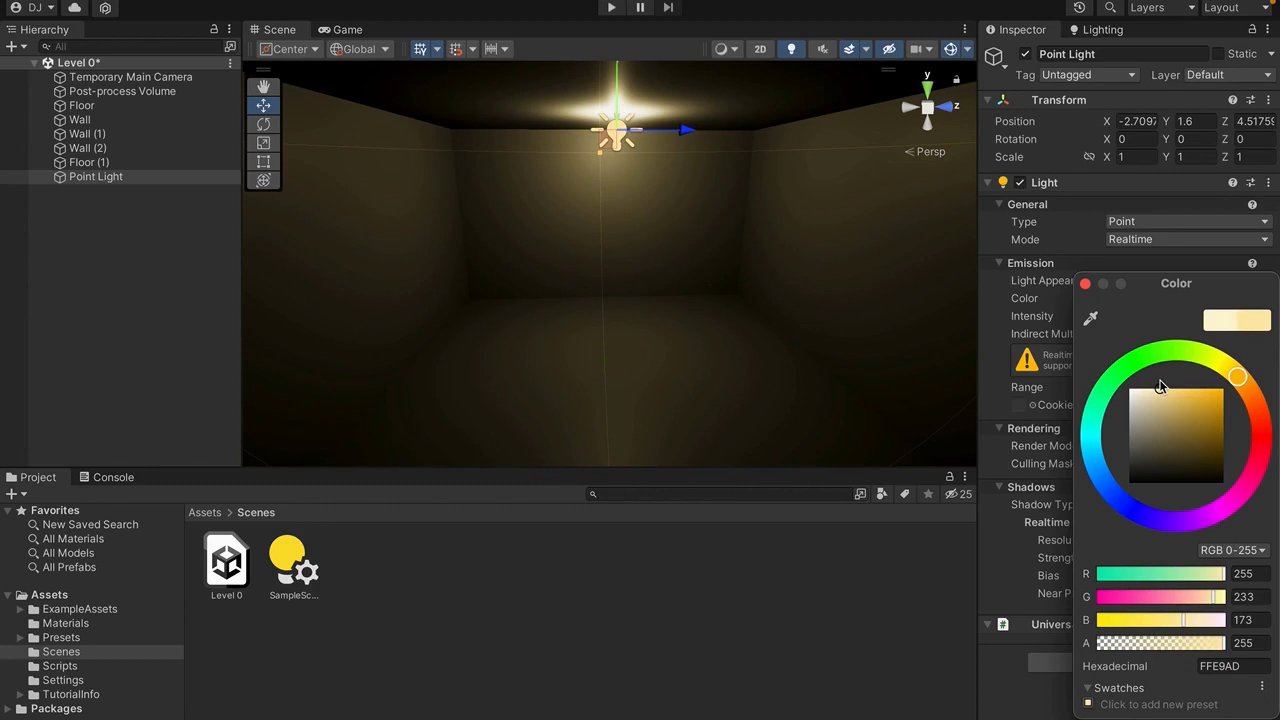
pyautogui.moveTo(851, 349); pyautogui.dragTo(1151, 362, button='right')
pyautogui.click(903, 354)
# Step: Hide the gizmos in the Scene view and check the lit room from outside its open side
pyautogui.moveTo(903, 354); pyautogui.dragTo(1207, 145, button='right')
pyautogui.click(945, 48)
pyautogui.moveTo(745, 171); pyautogui.dragTo(275, 318, button='right')
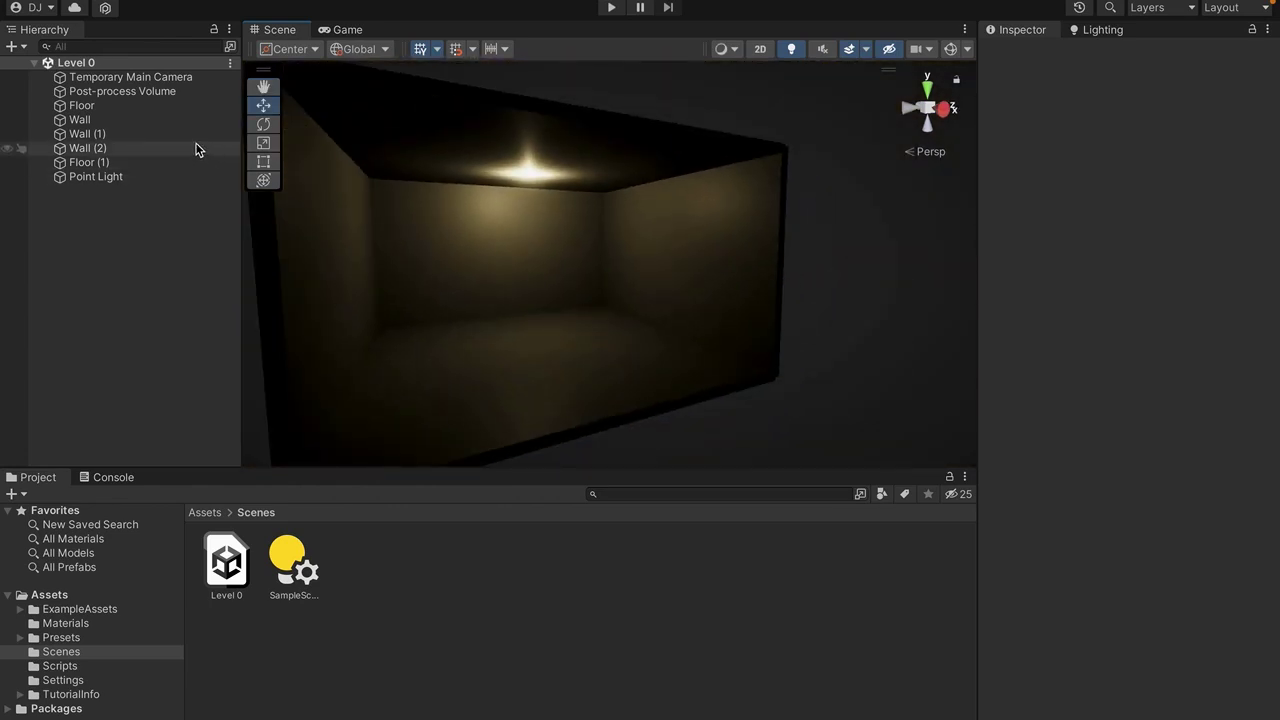
# Step: Run the scene in Play mode and look around the room with the temporary camera to check the lighting
pyautogui.click(340, 30)
pyautogui.click(610, 8)
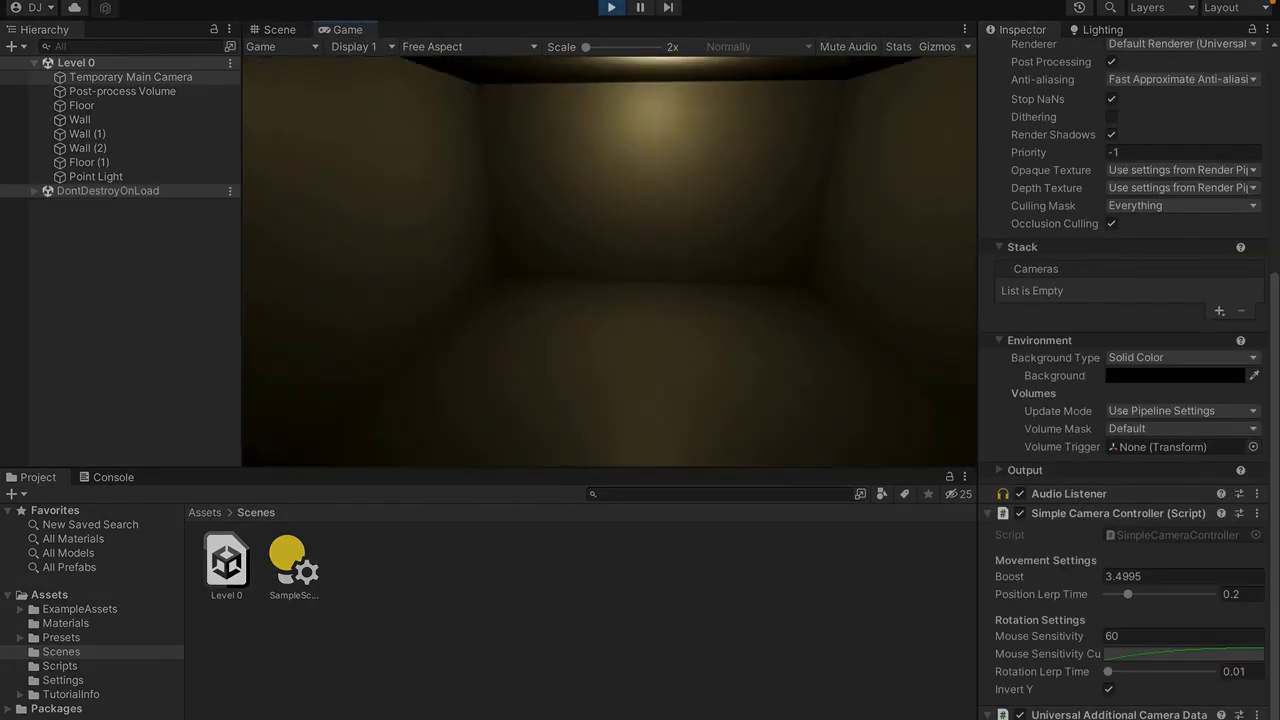
pyautogui.moveTo(609, 261); pyautogui.dragTo(730, 258, button='right')
pyautogui.press('s')
pyautogui.moveTo(388, 264); pyautogui.dragTo(608, 266, button='right')
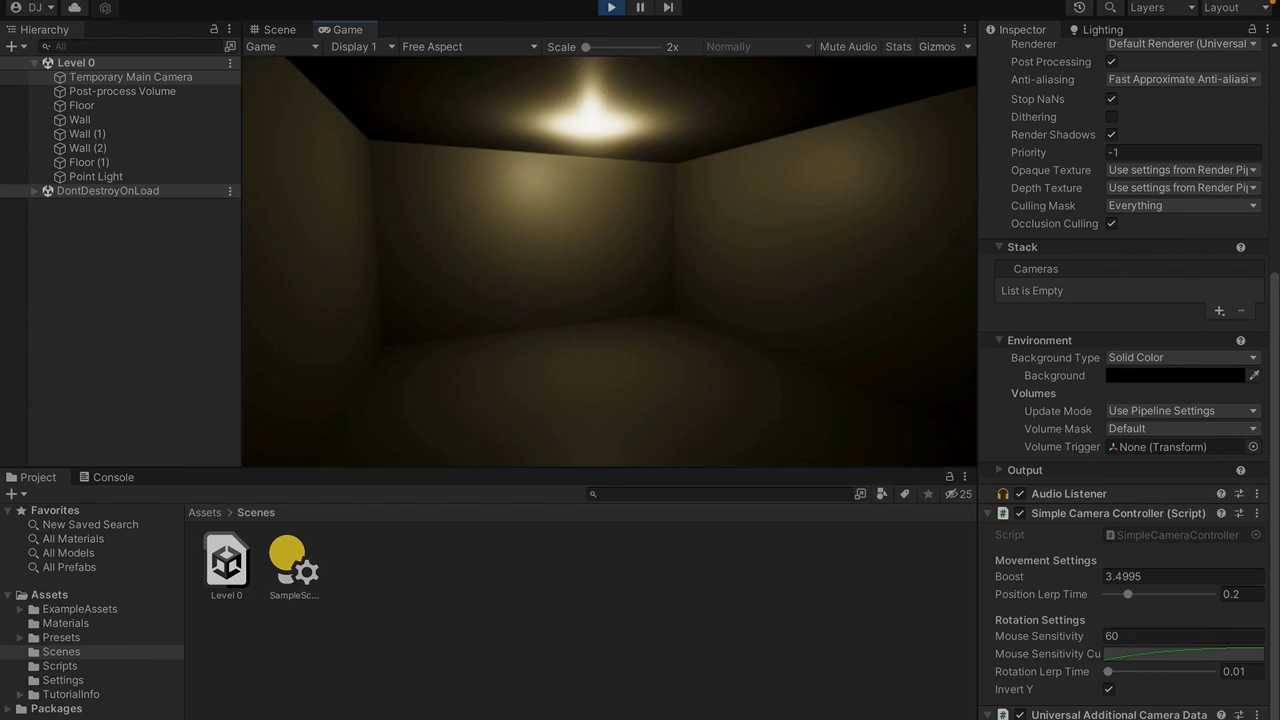